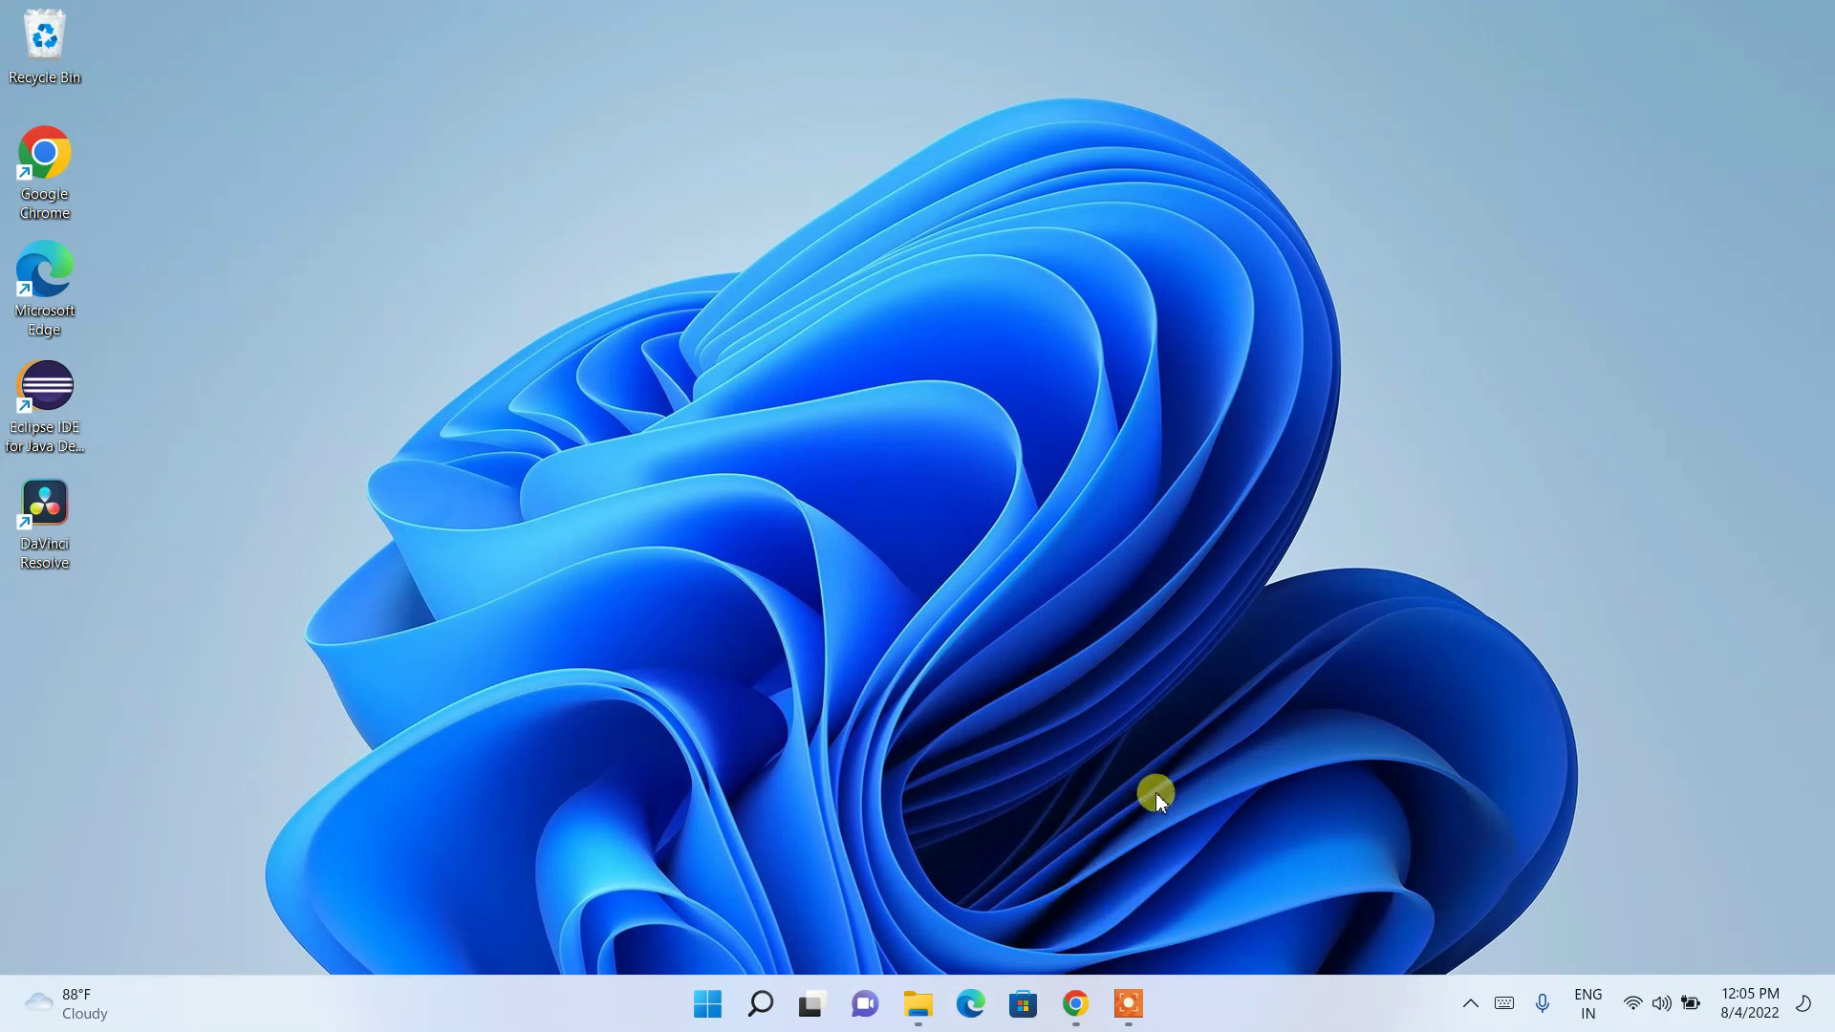
Search Google in Chrome for 'jdk download' using the address bar suggestion
{"action": "left_click", "coordinate": [1075, 1002]}
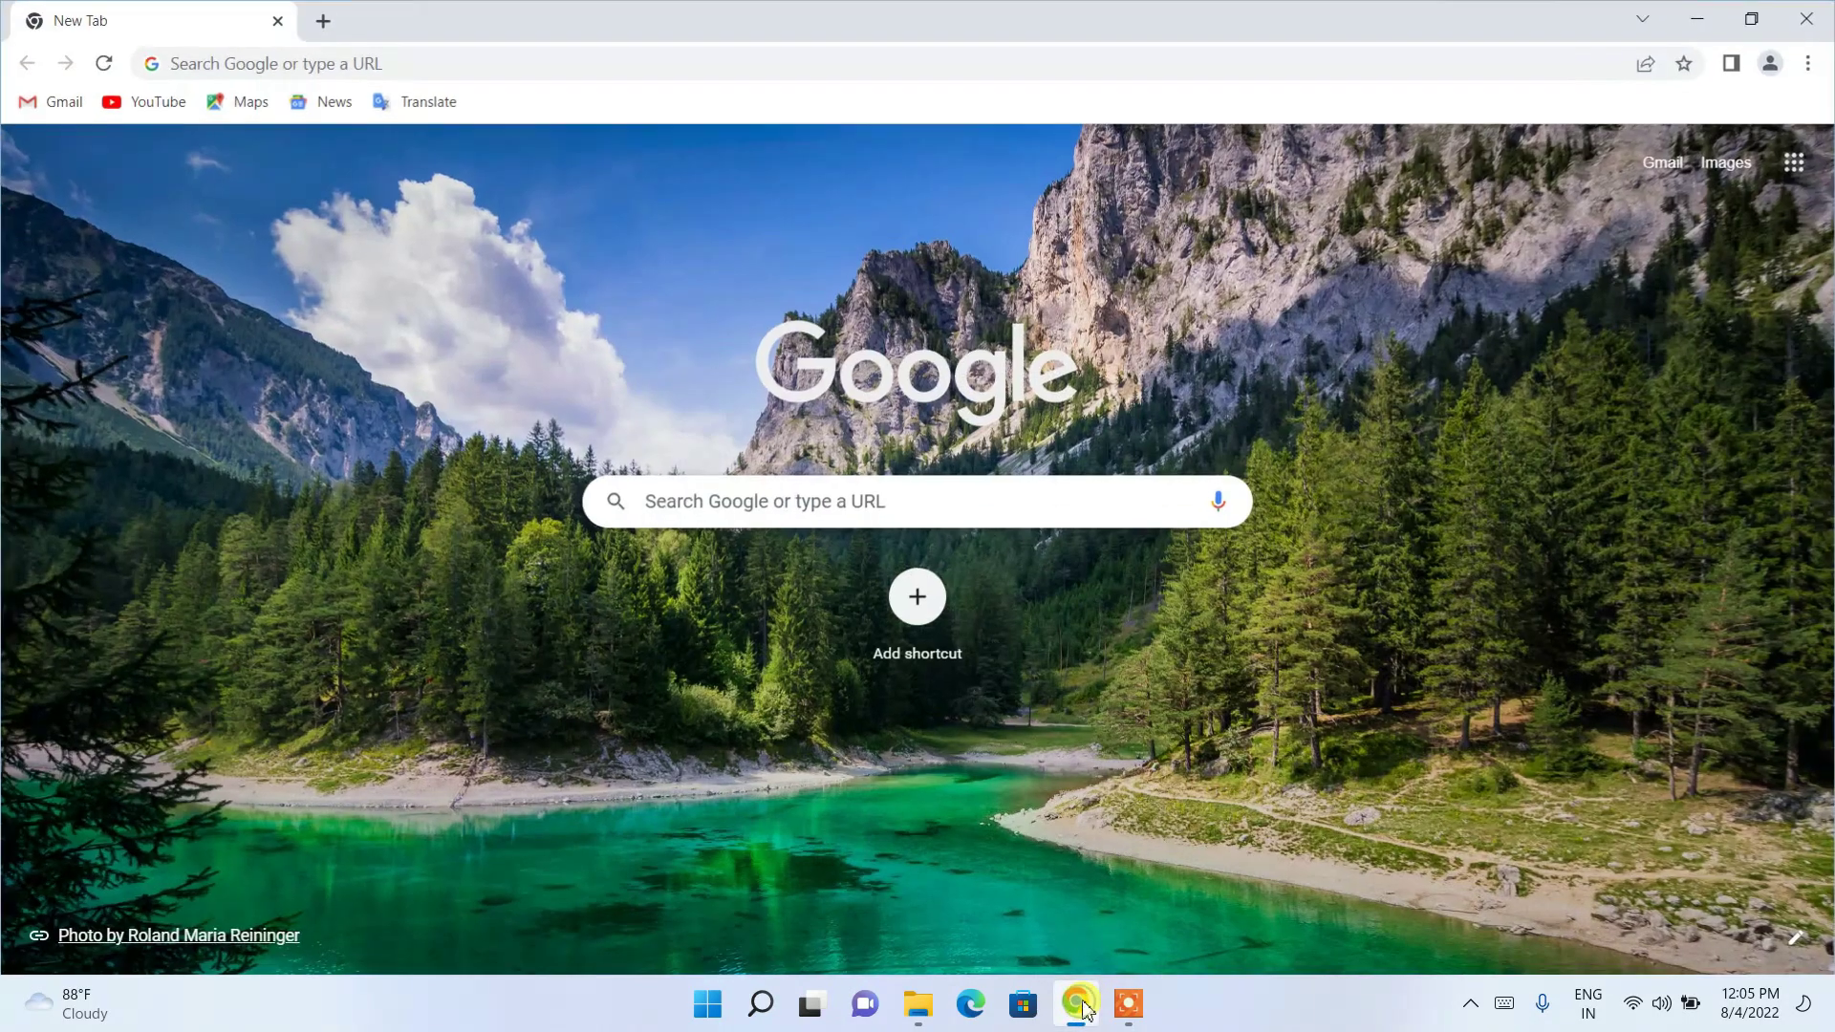
{"action": "left_click", "coordinate": [387, 55]}
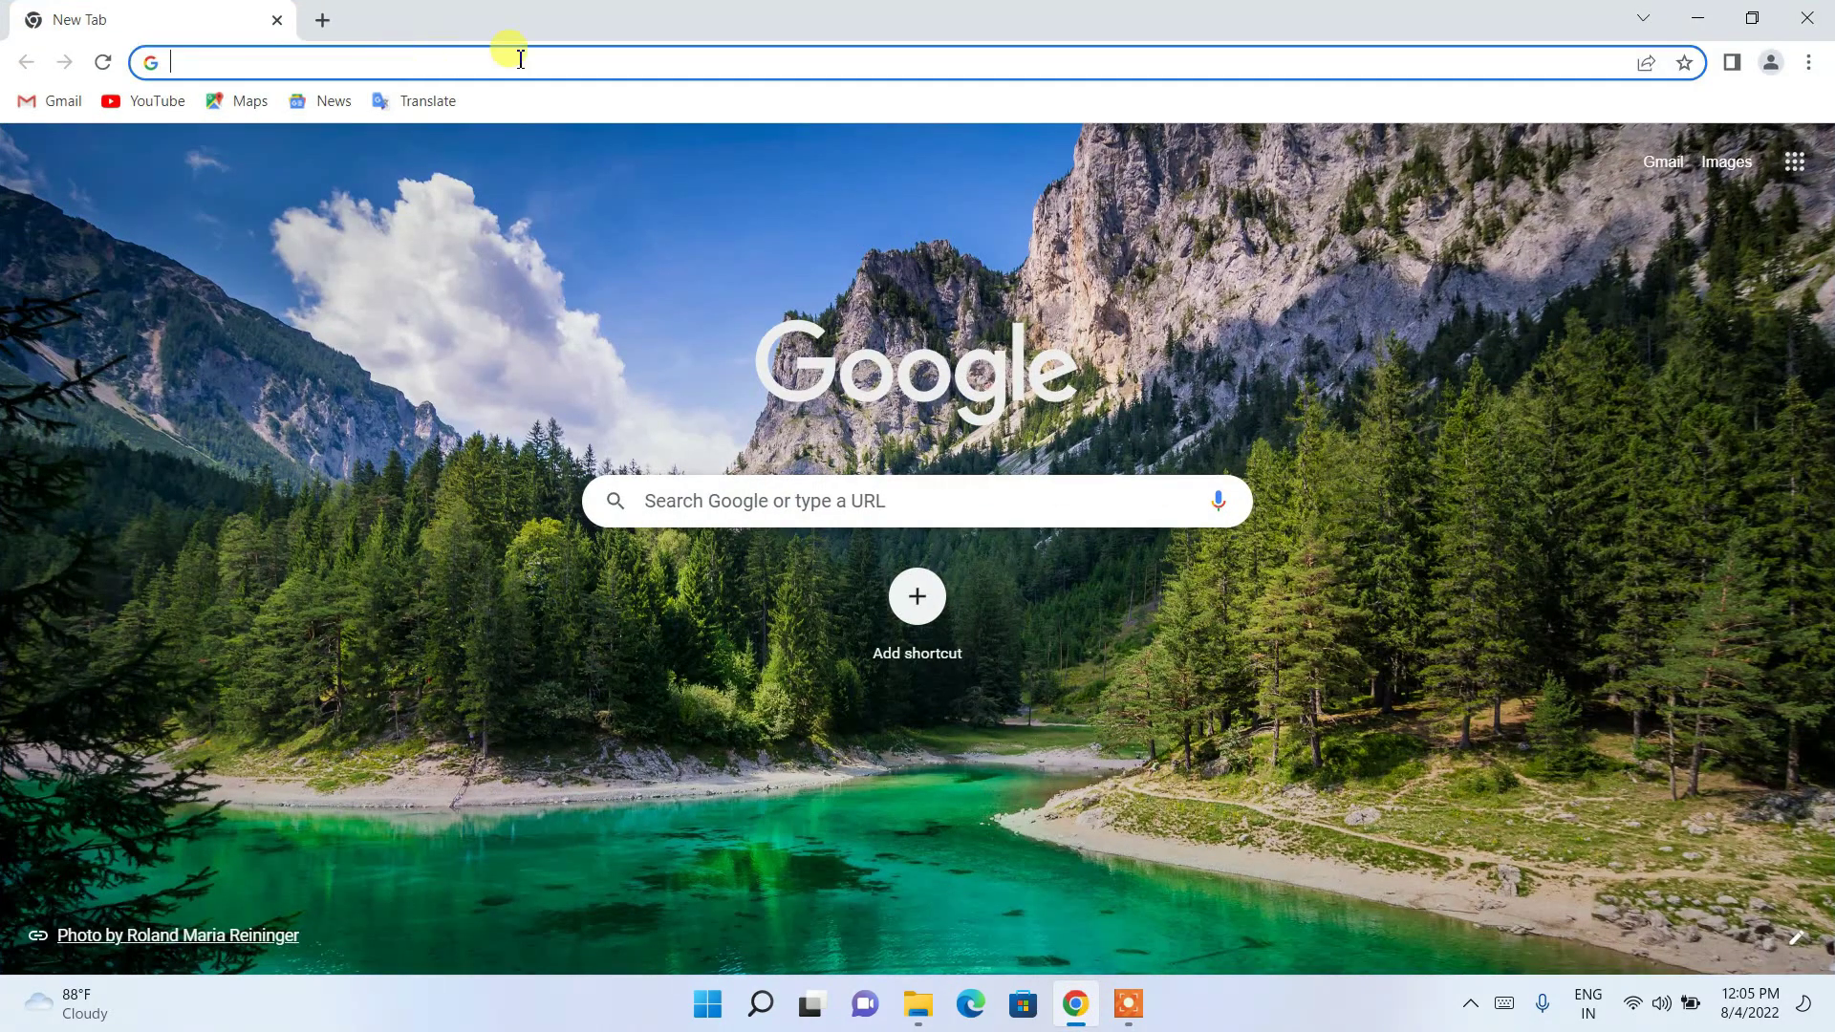
{"action": "type", "text": "jdk"}
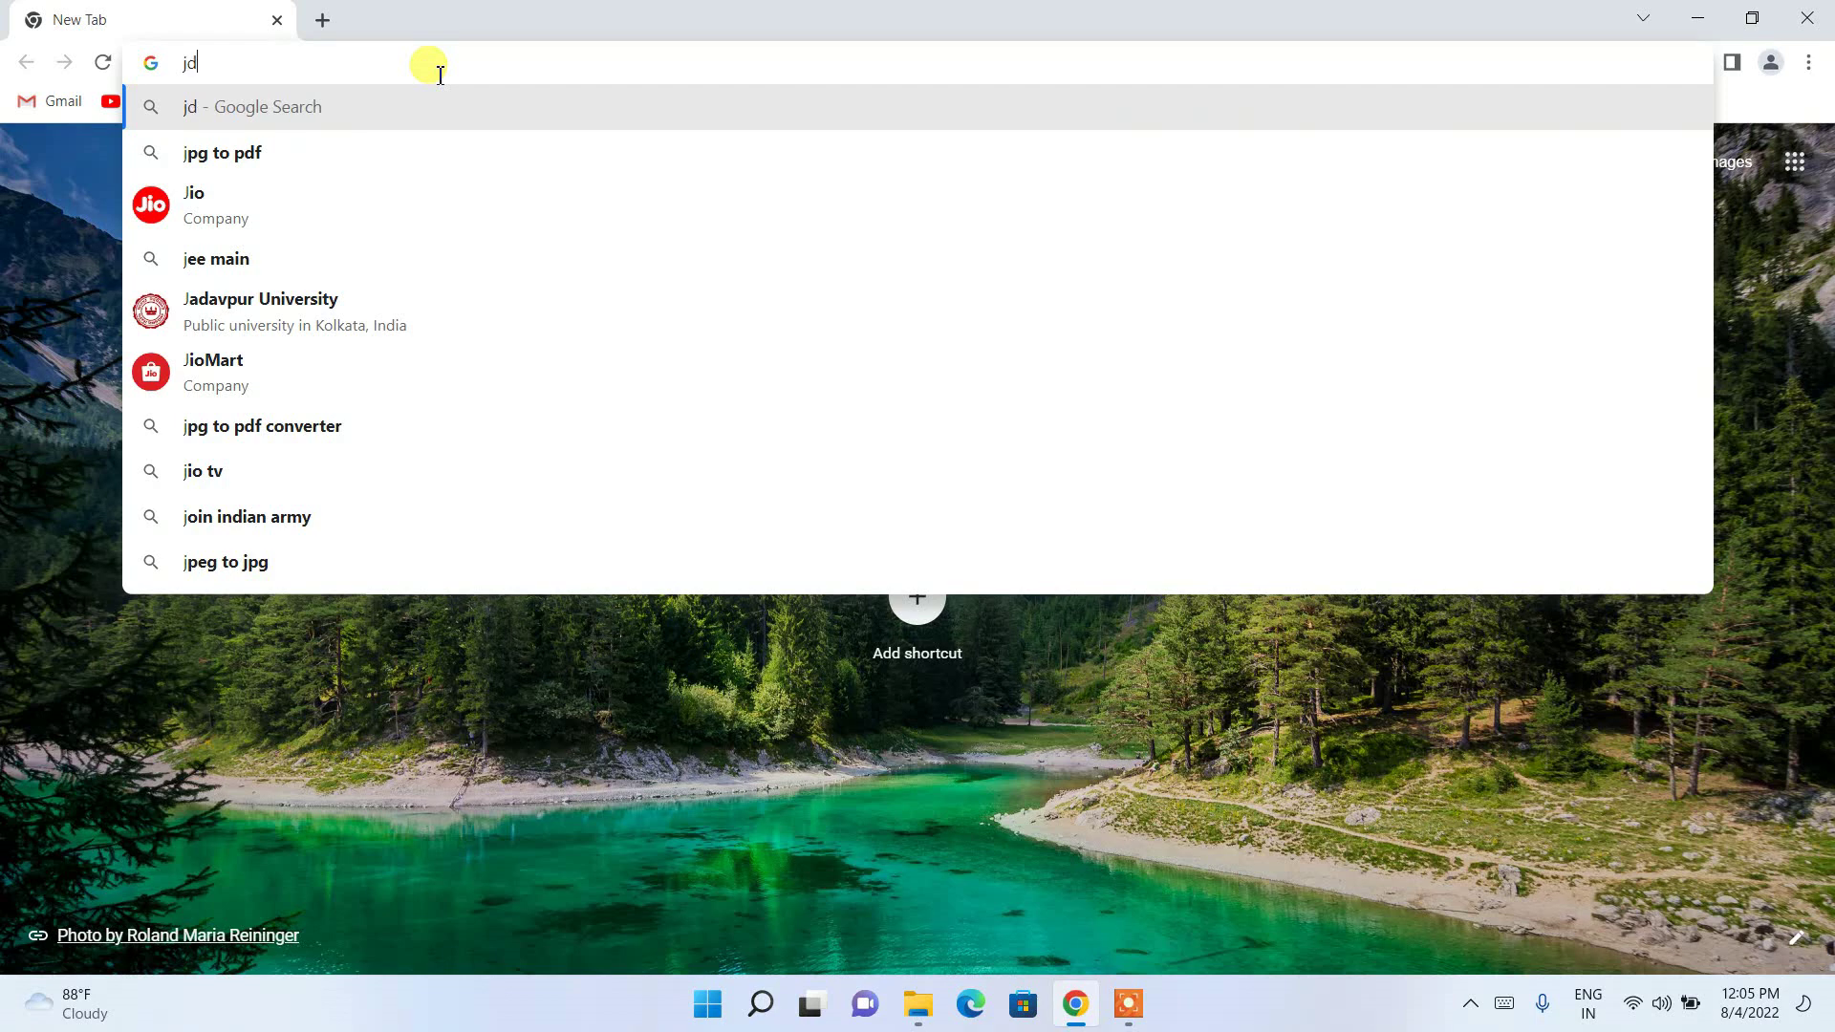
{"action": "key", "text": "Down"}
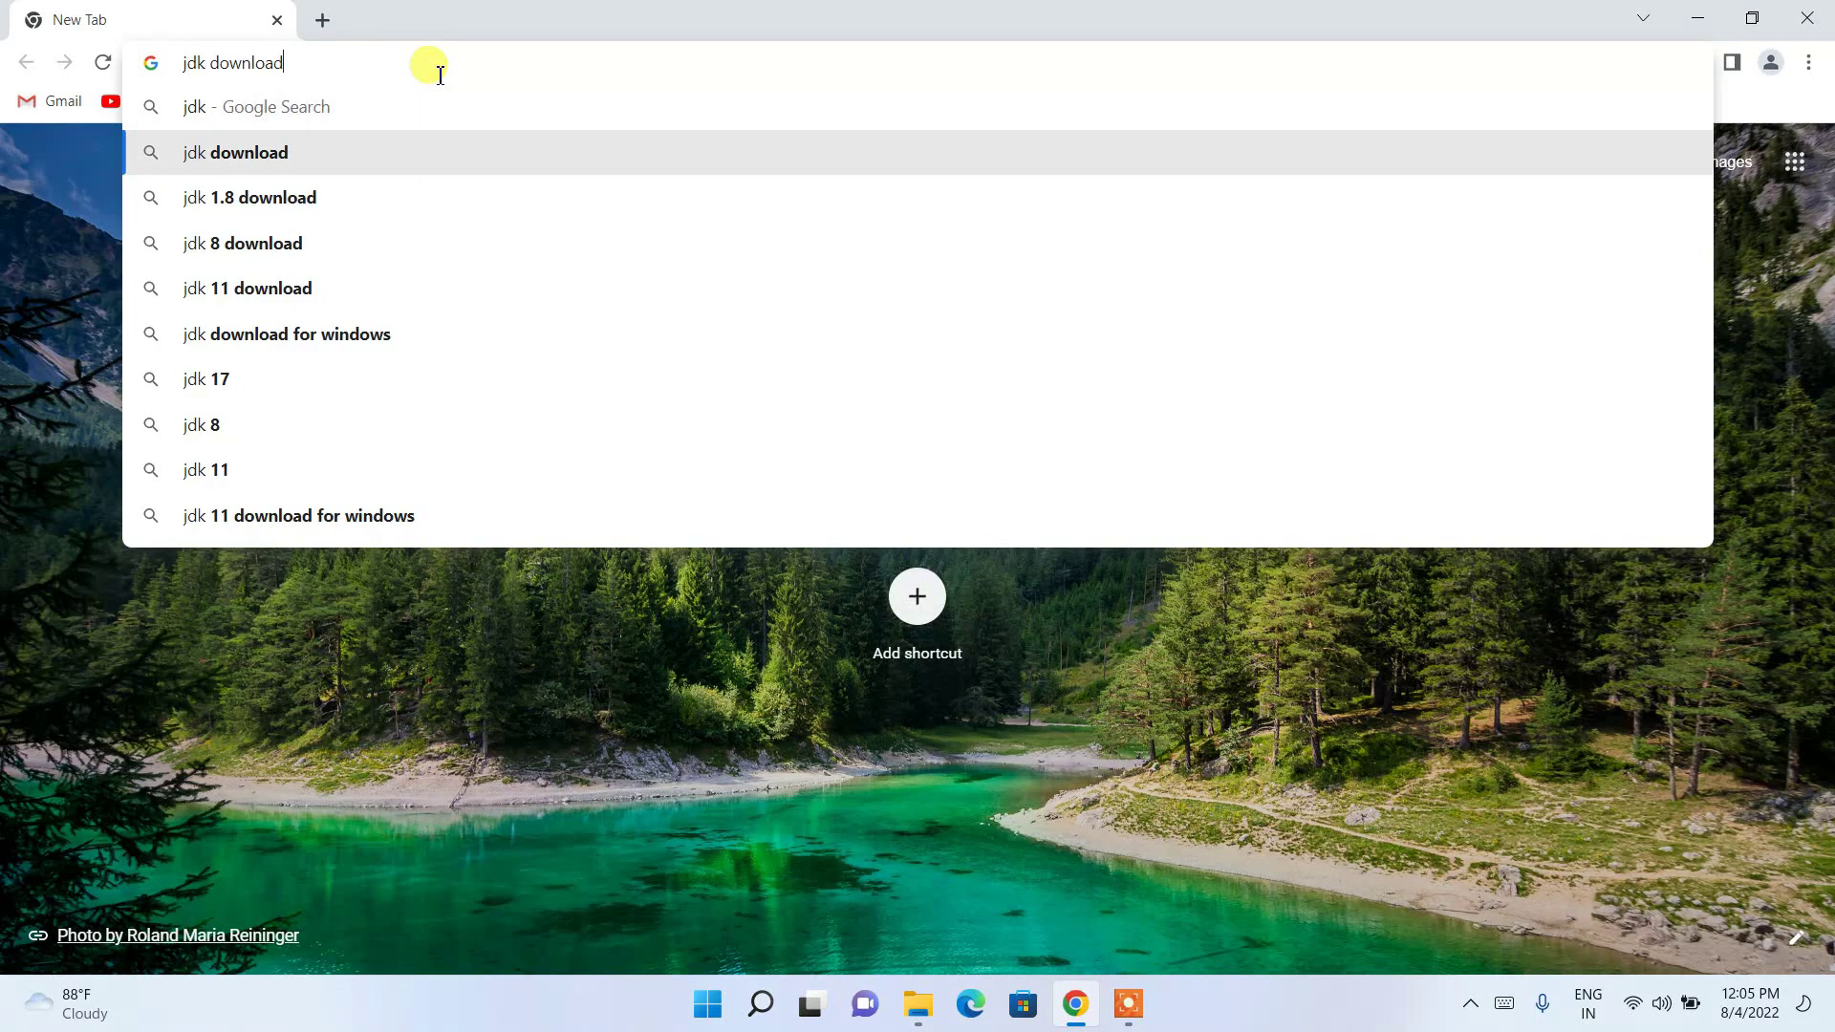
{"action": "key", "text": "Return"}
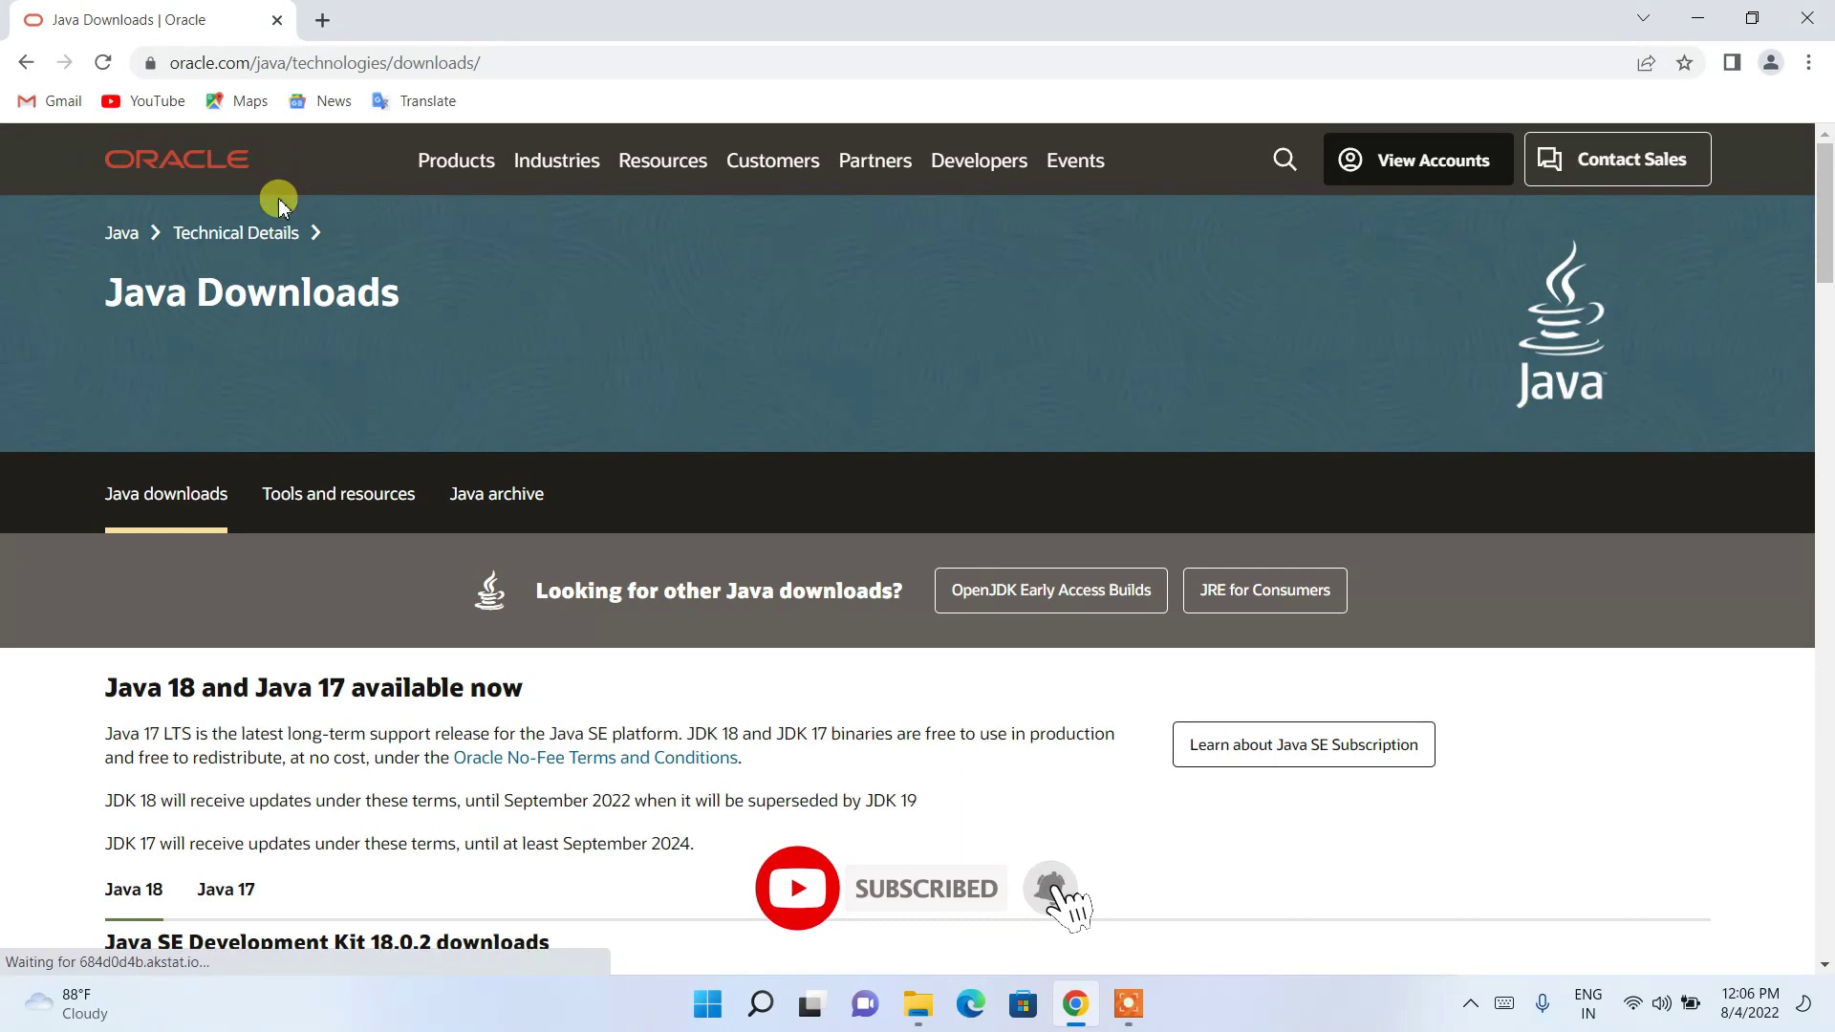
Scroll the Java Downloads page, highlighting the Java Downloads and Java 18/Java 17 headings
{"action": "left_click_drag", "start_coordinate": [135, 306], "coordinate": [552, 309]}
{"action": "left_click", "coordinate": [553, 308]}
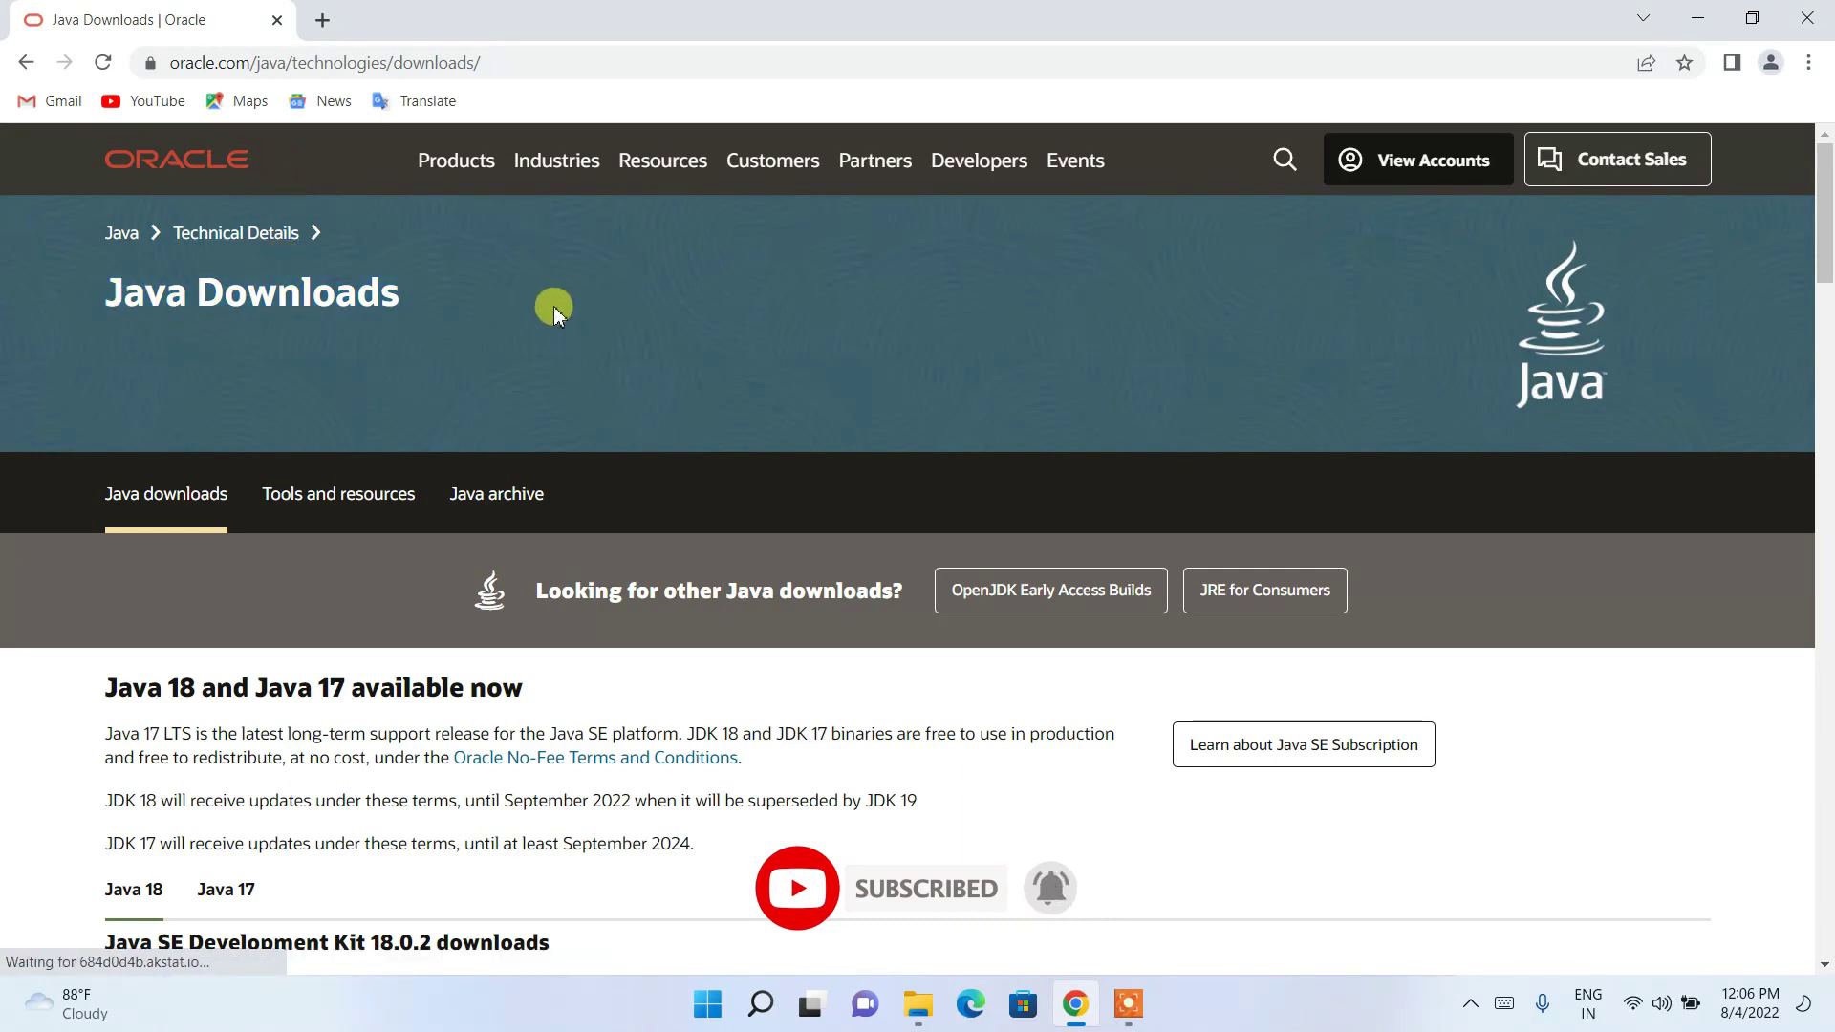
{"action": "scroll", "coordinate": [553, 306], "scroll_direction": "down", "scroll_amount": 3}
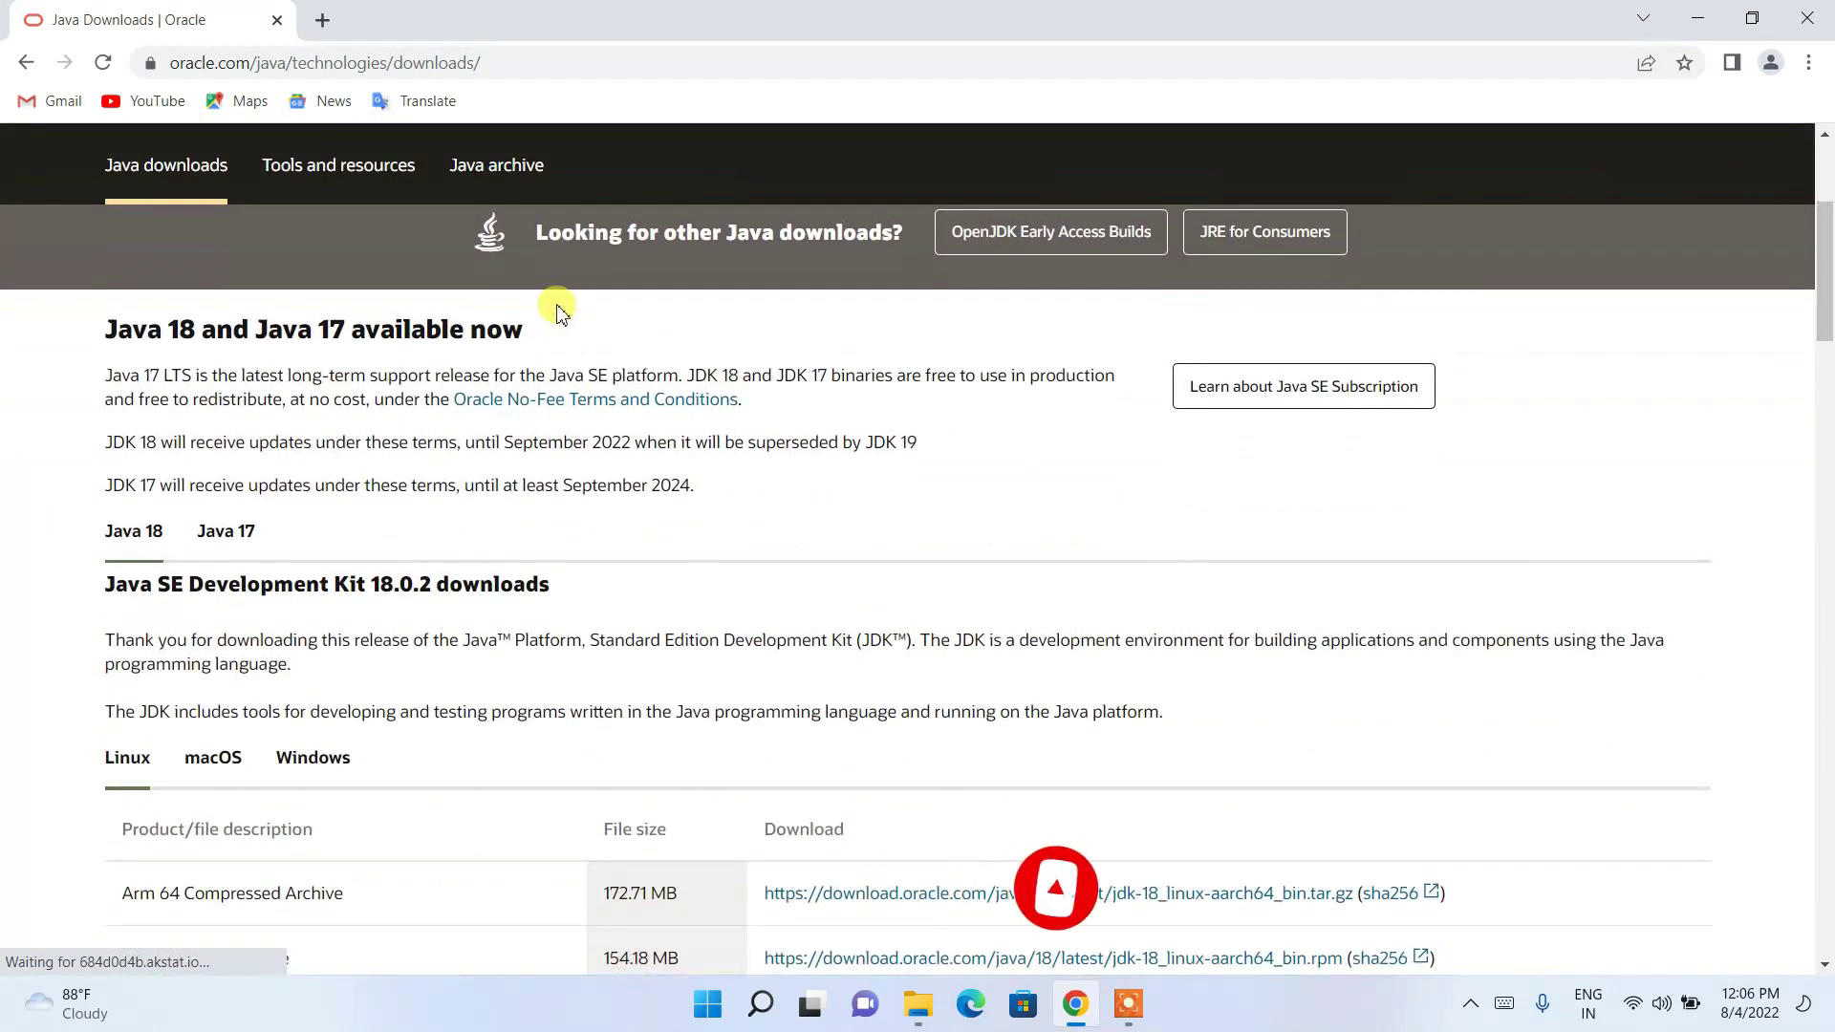
{"action": "left_click_drag", "start_coordinate": [92, 321], "coordinate": [564, 328]}
{"action": "scroll", "coordinate": [574, 323], "scroll_direction": "down", "scroll_amount": 3}
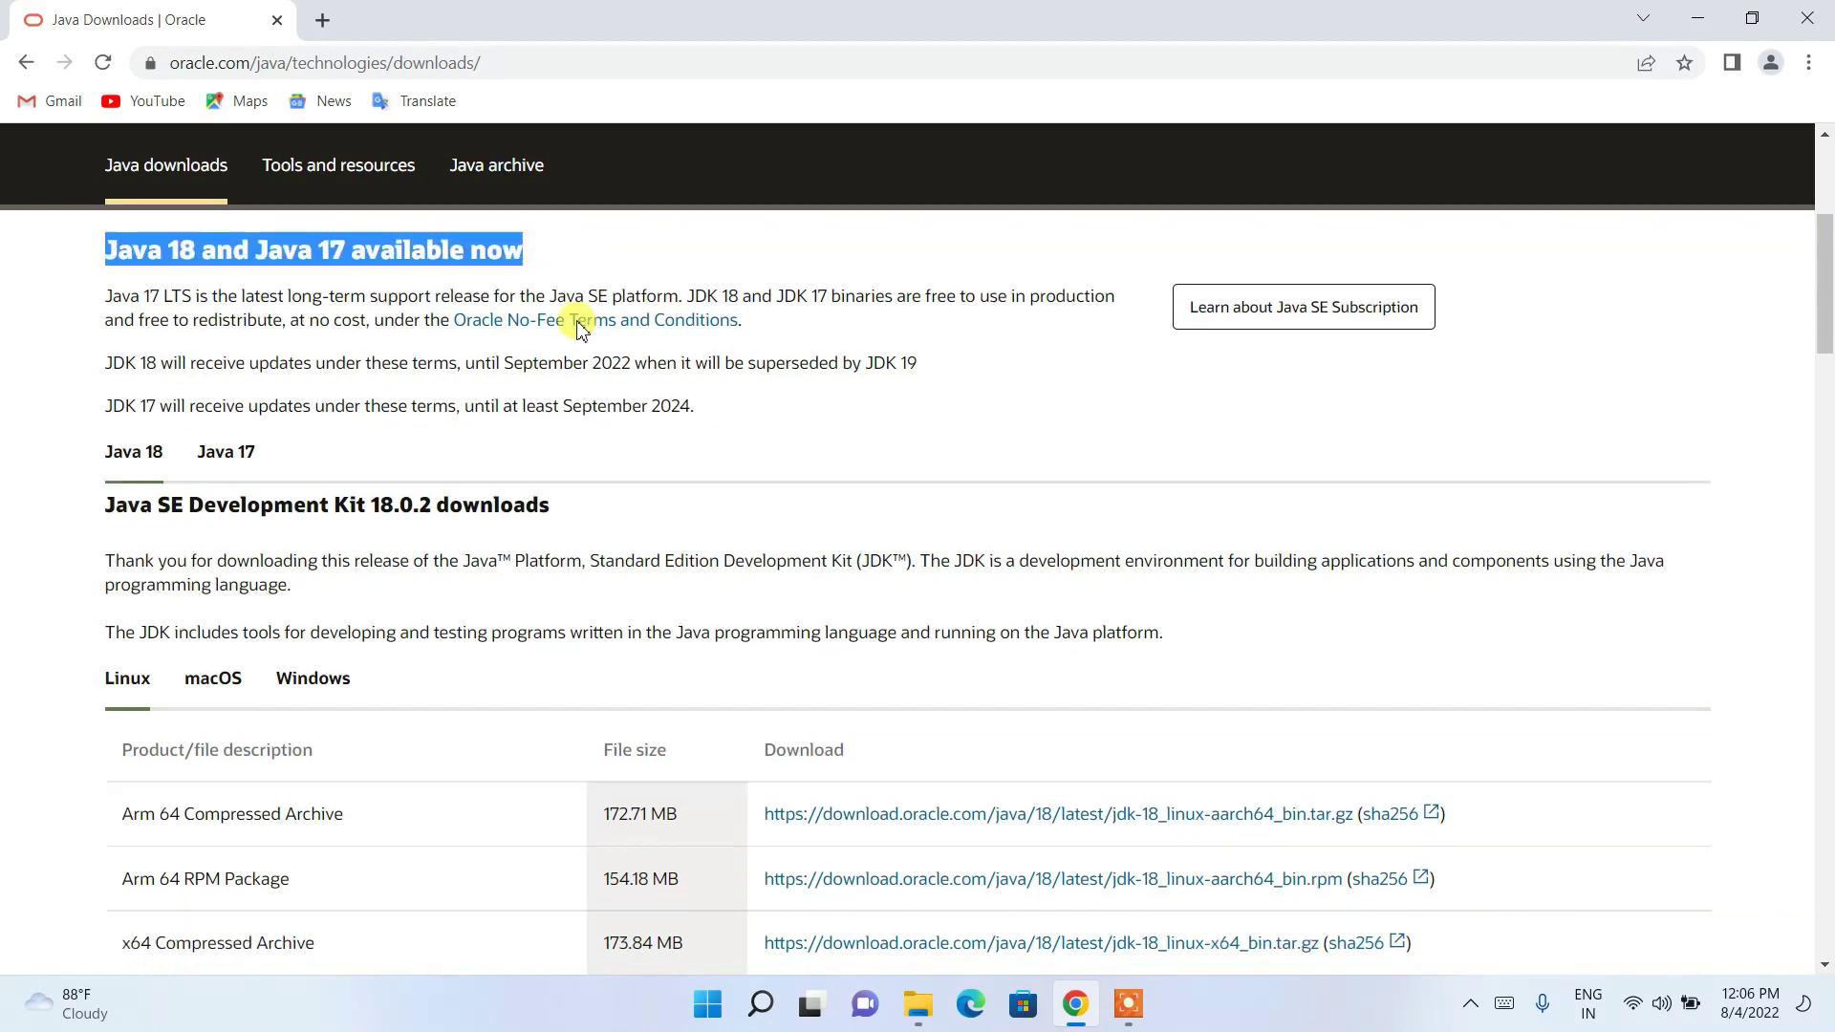
{"action": "scroll", "coordinate": [574, 323], "scroll_direction": "up", "scroll_amount": 3}
Switch between the Java 18 and Java 17 tabs, settling on the JDK 18.0.2 listings
{"action": "left_click", "coordinate": [139, 541]}
{"action": "left_click", "coordinate": [229, 532]}
{"action": "scroll", "coordinate": [479, 488], "scroll_direction": "down", "scroll_amount": 2}
{"action": "scroll", "coordinate": [70, 393], "scroll_direction": "up", "scroll_amount": 2}
{"action": "left_click", "coordinate": [141, 542]}
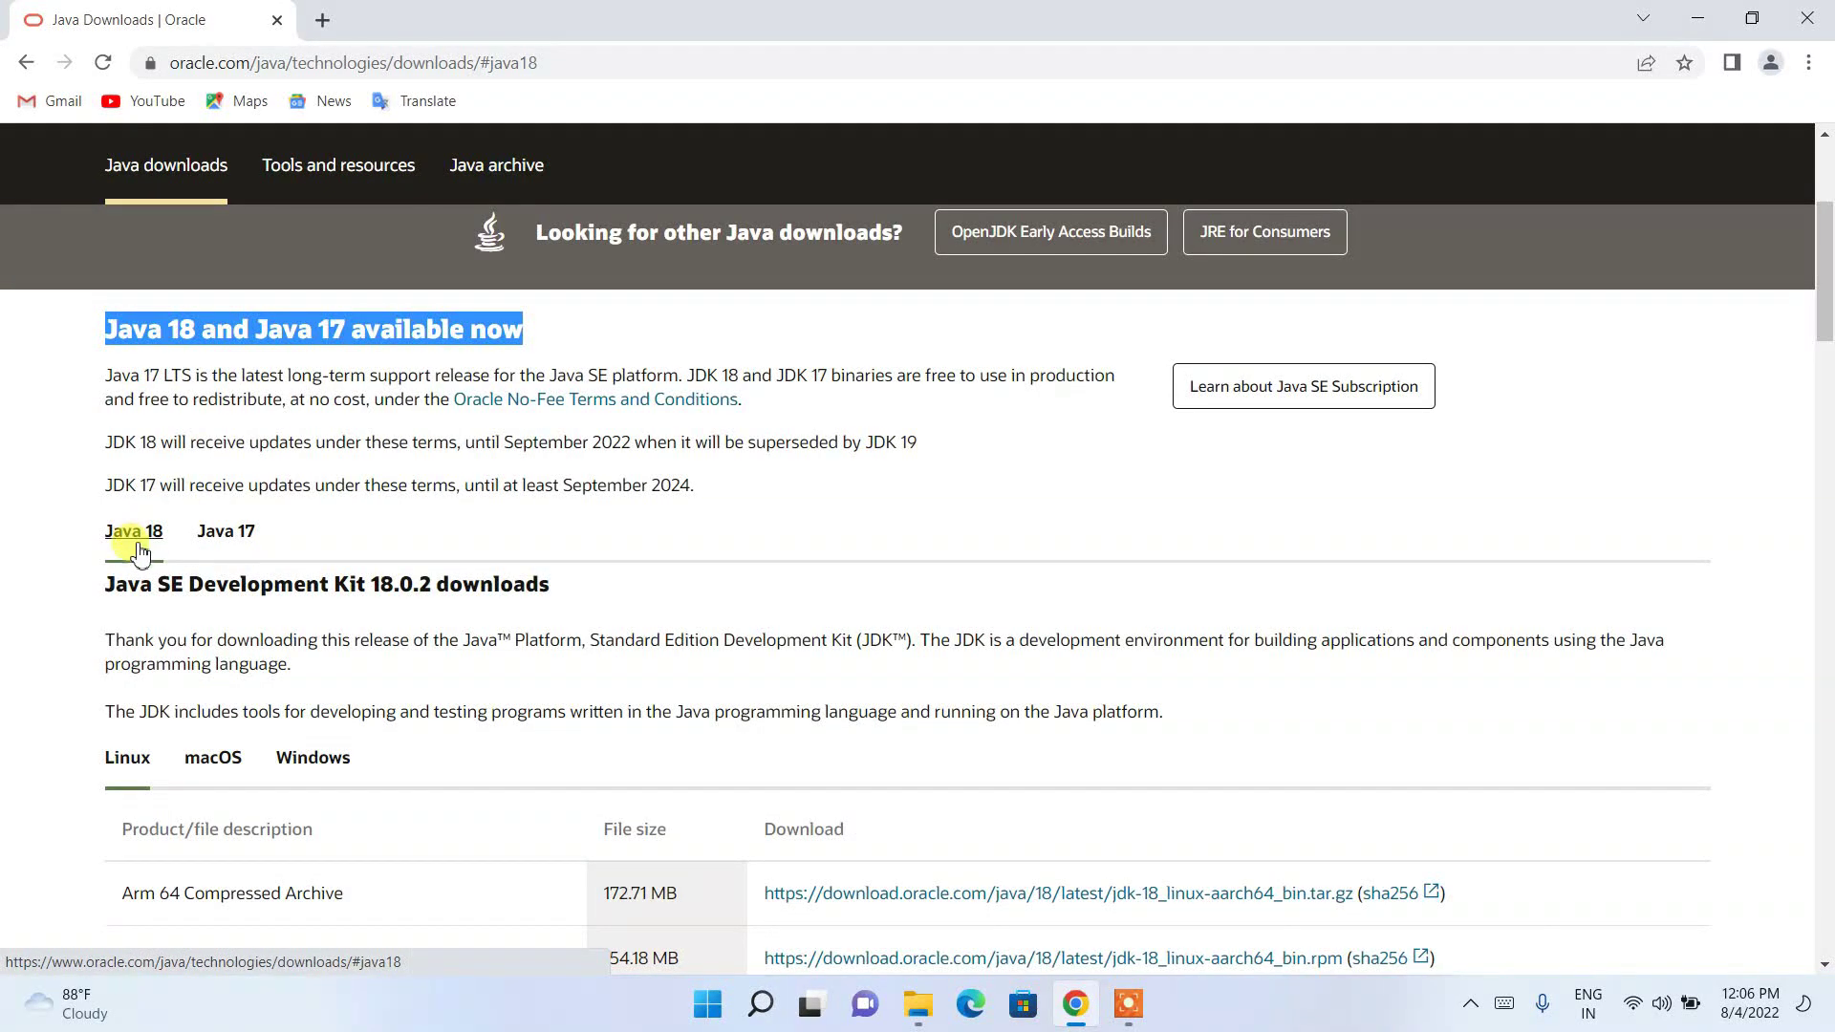
{"action": "scroll", "coordinate": [148, 545], "scroll_direction": "down", "scroll_amount": 1}
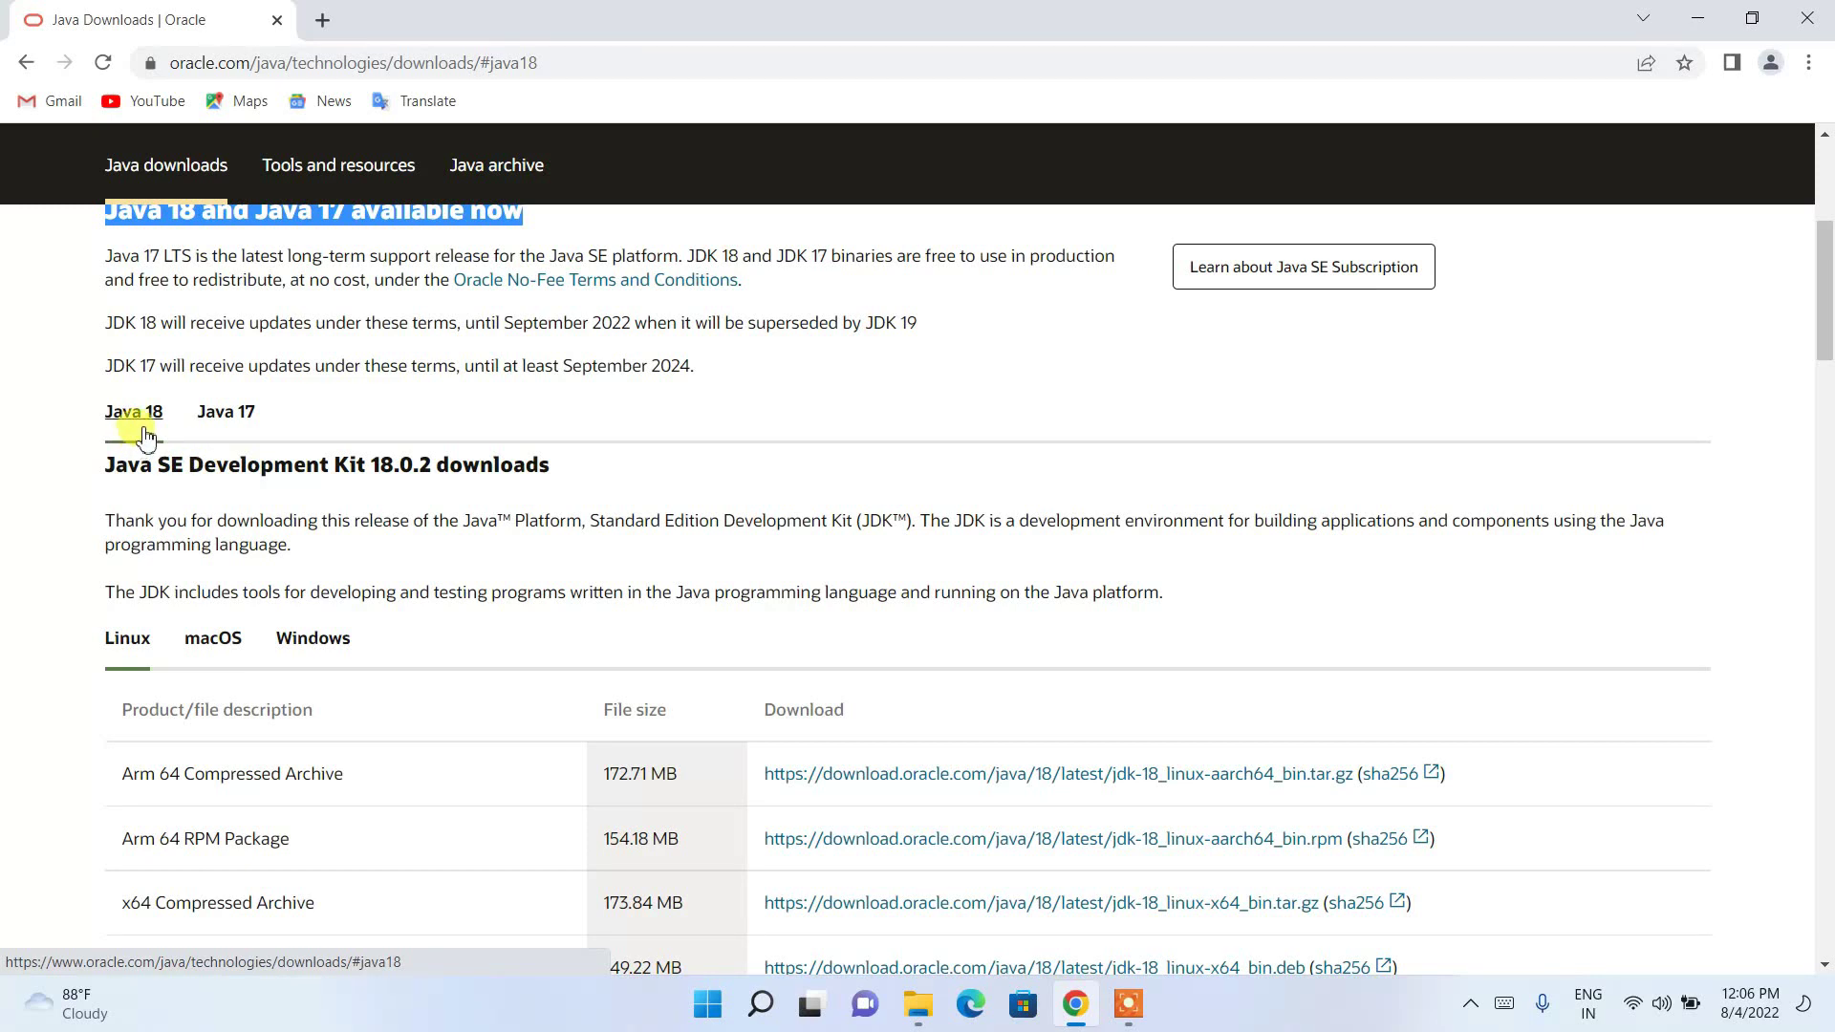
{"action": "left_click_drag", "start_coordinate": [368, 464], "coordinate": [437, 463]}
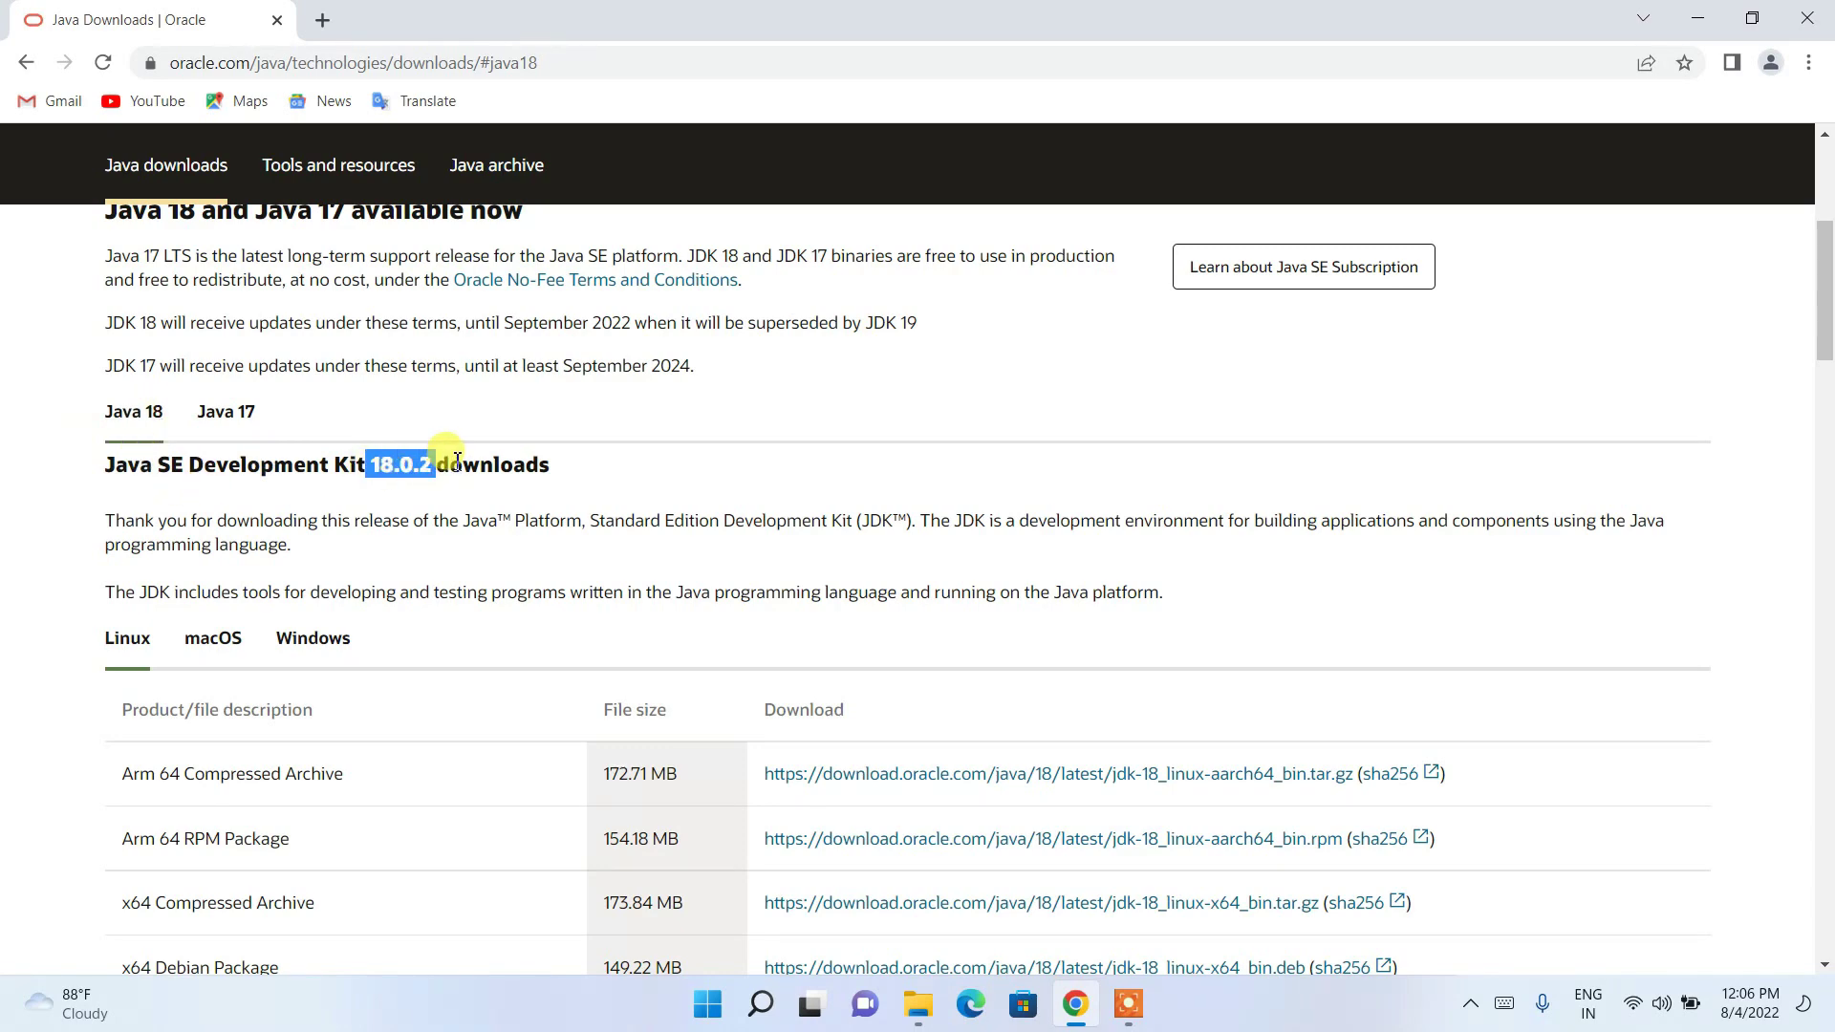
{"action": "scroll", "coordinate": [449, 458], "scroll_direction": "down", "scroll_amount": 3}
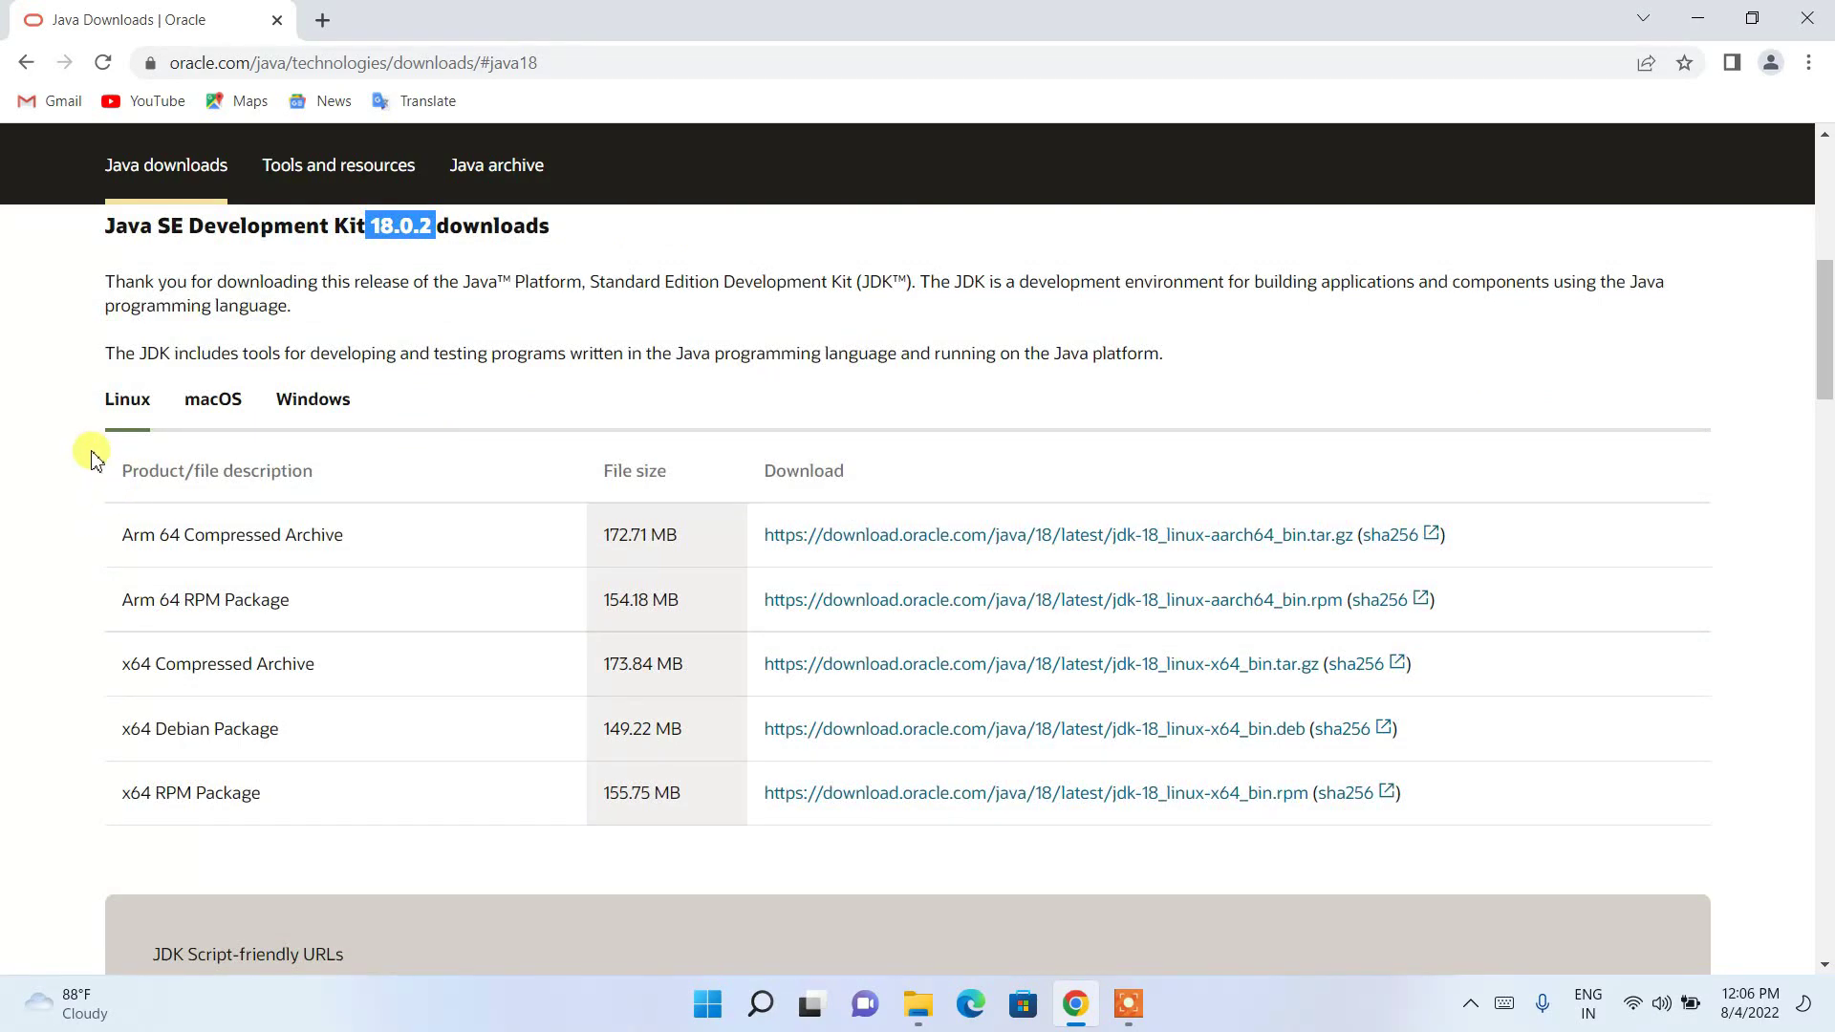
Compare the macOS, Windows and Linux JDK 18 package tabs, ending on Windows
{"action": "left_click", "coordinate": [234, 400]}
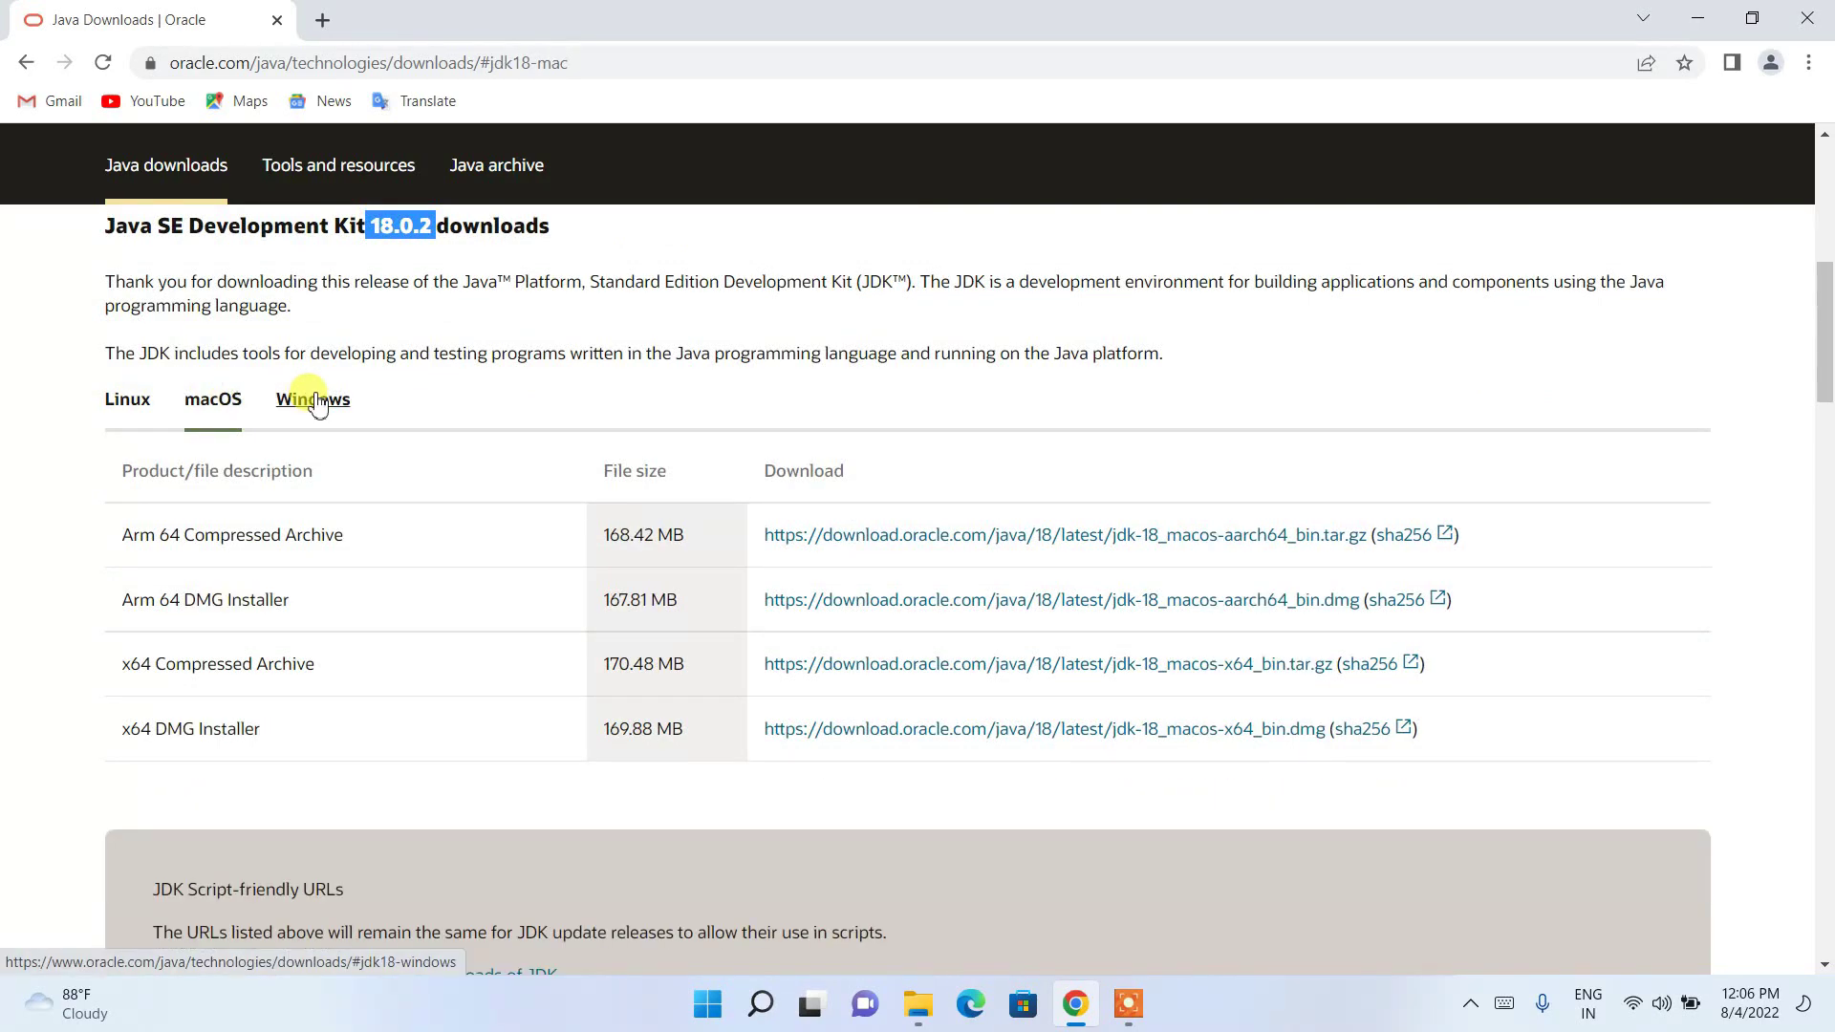
{"action": "left_click", "coordinate": [316, 401]}
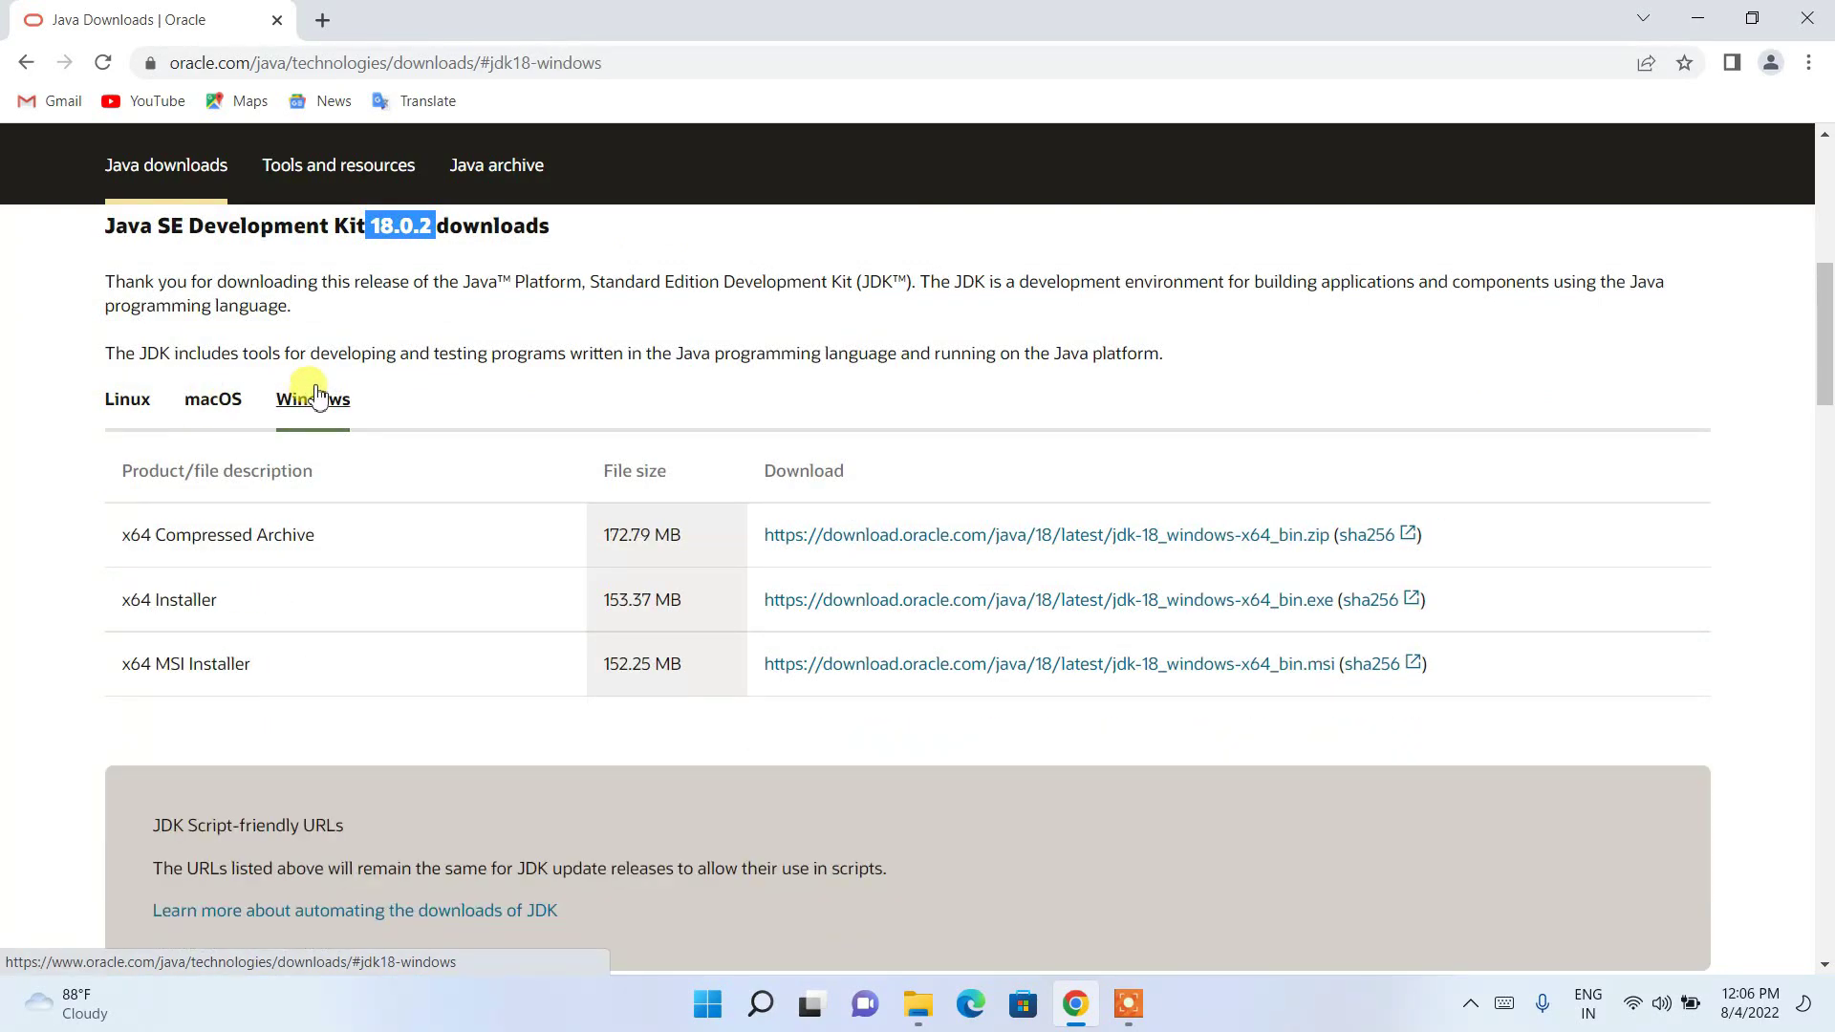
{"action": "left_click", "coordinate": [131, 413]}
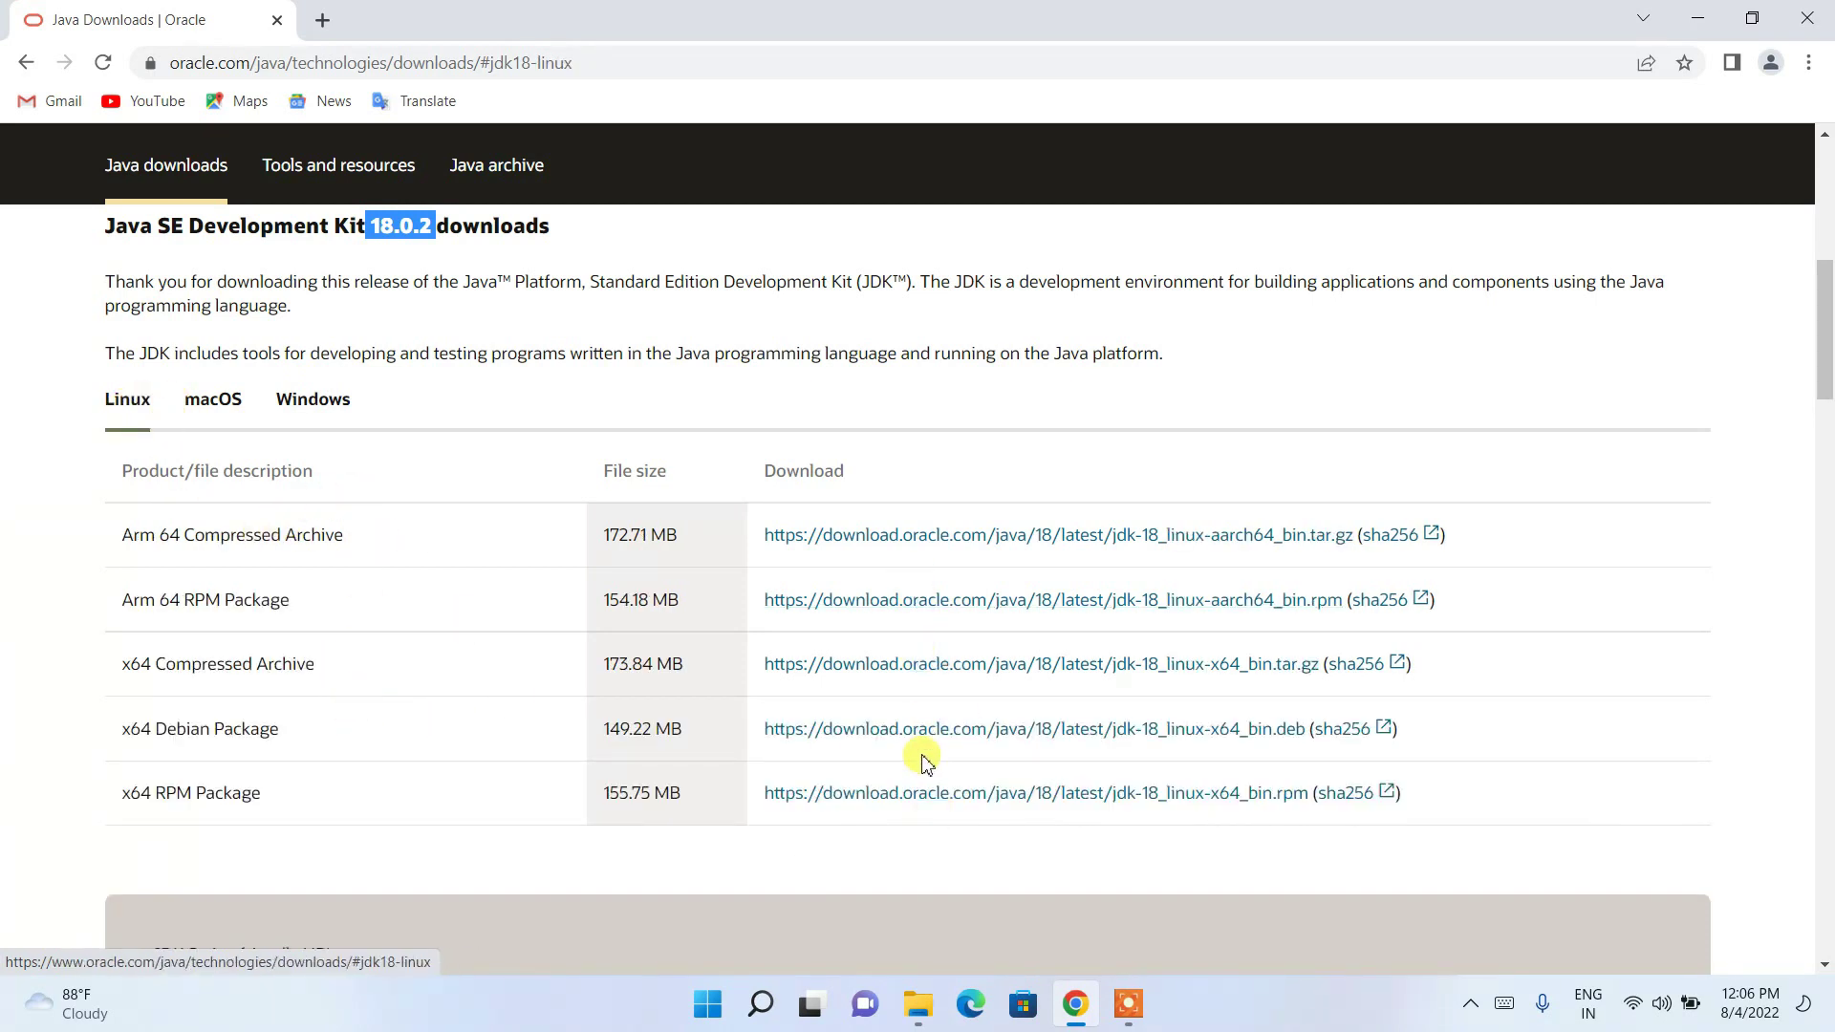
{"action": "left_click", "coordinate": [234, 411]}
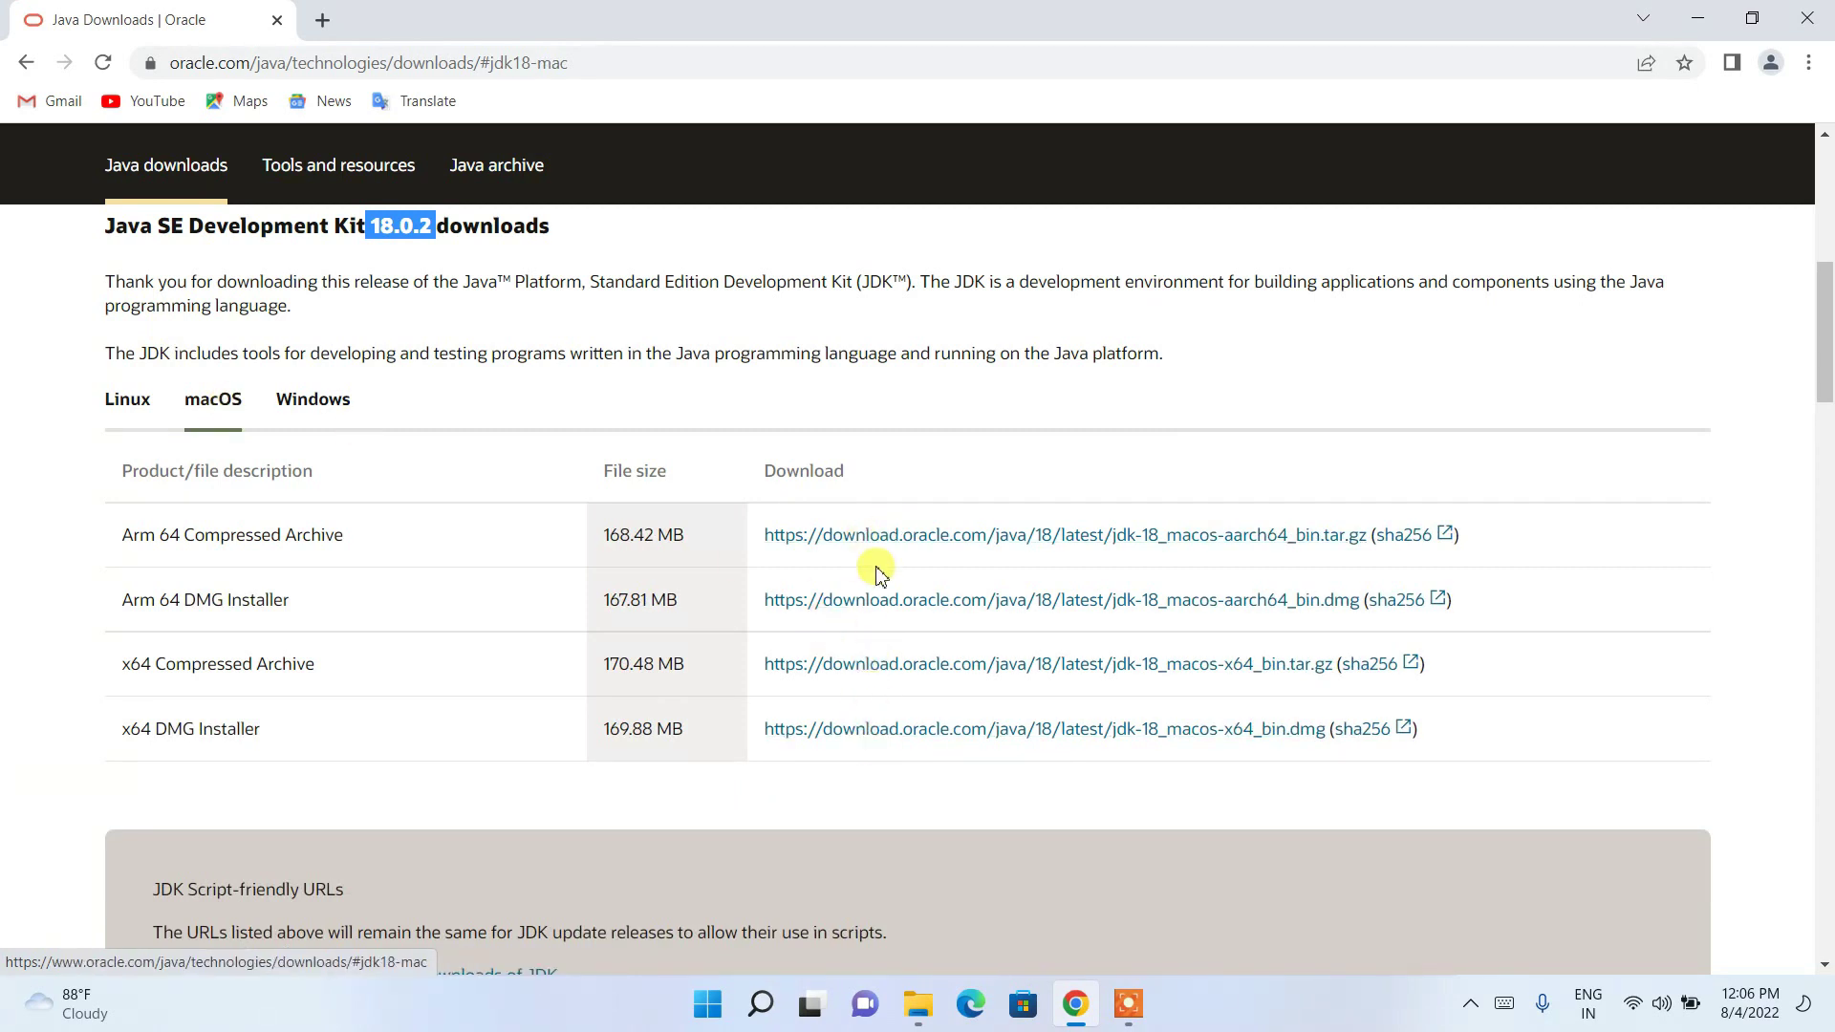
{"action": "left_click", "coordinate": [315, 402]}
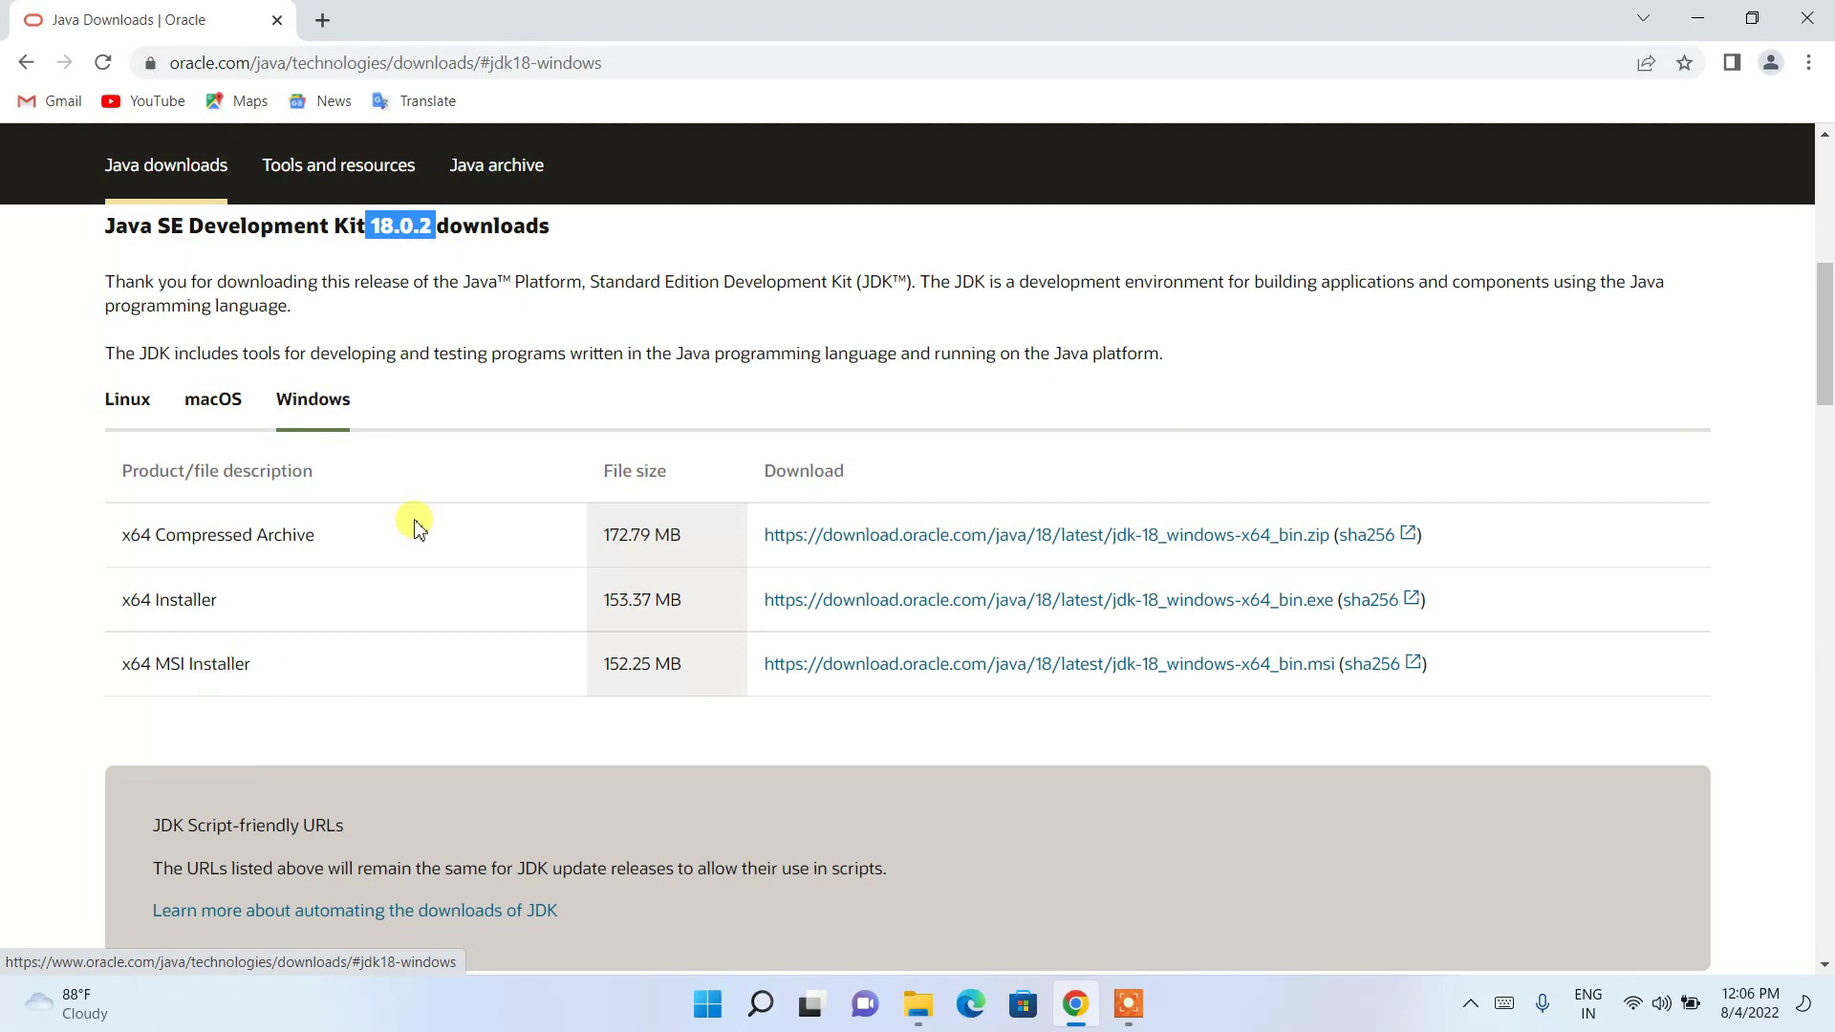
Highlight the x64 MSI Installer entry and its 152.25 MB file size
{"action": "left_click_drag", "start_coordinate": [115, 661], "coordinate": [271, 672]}
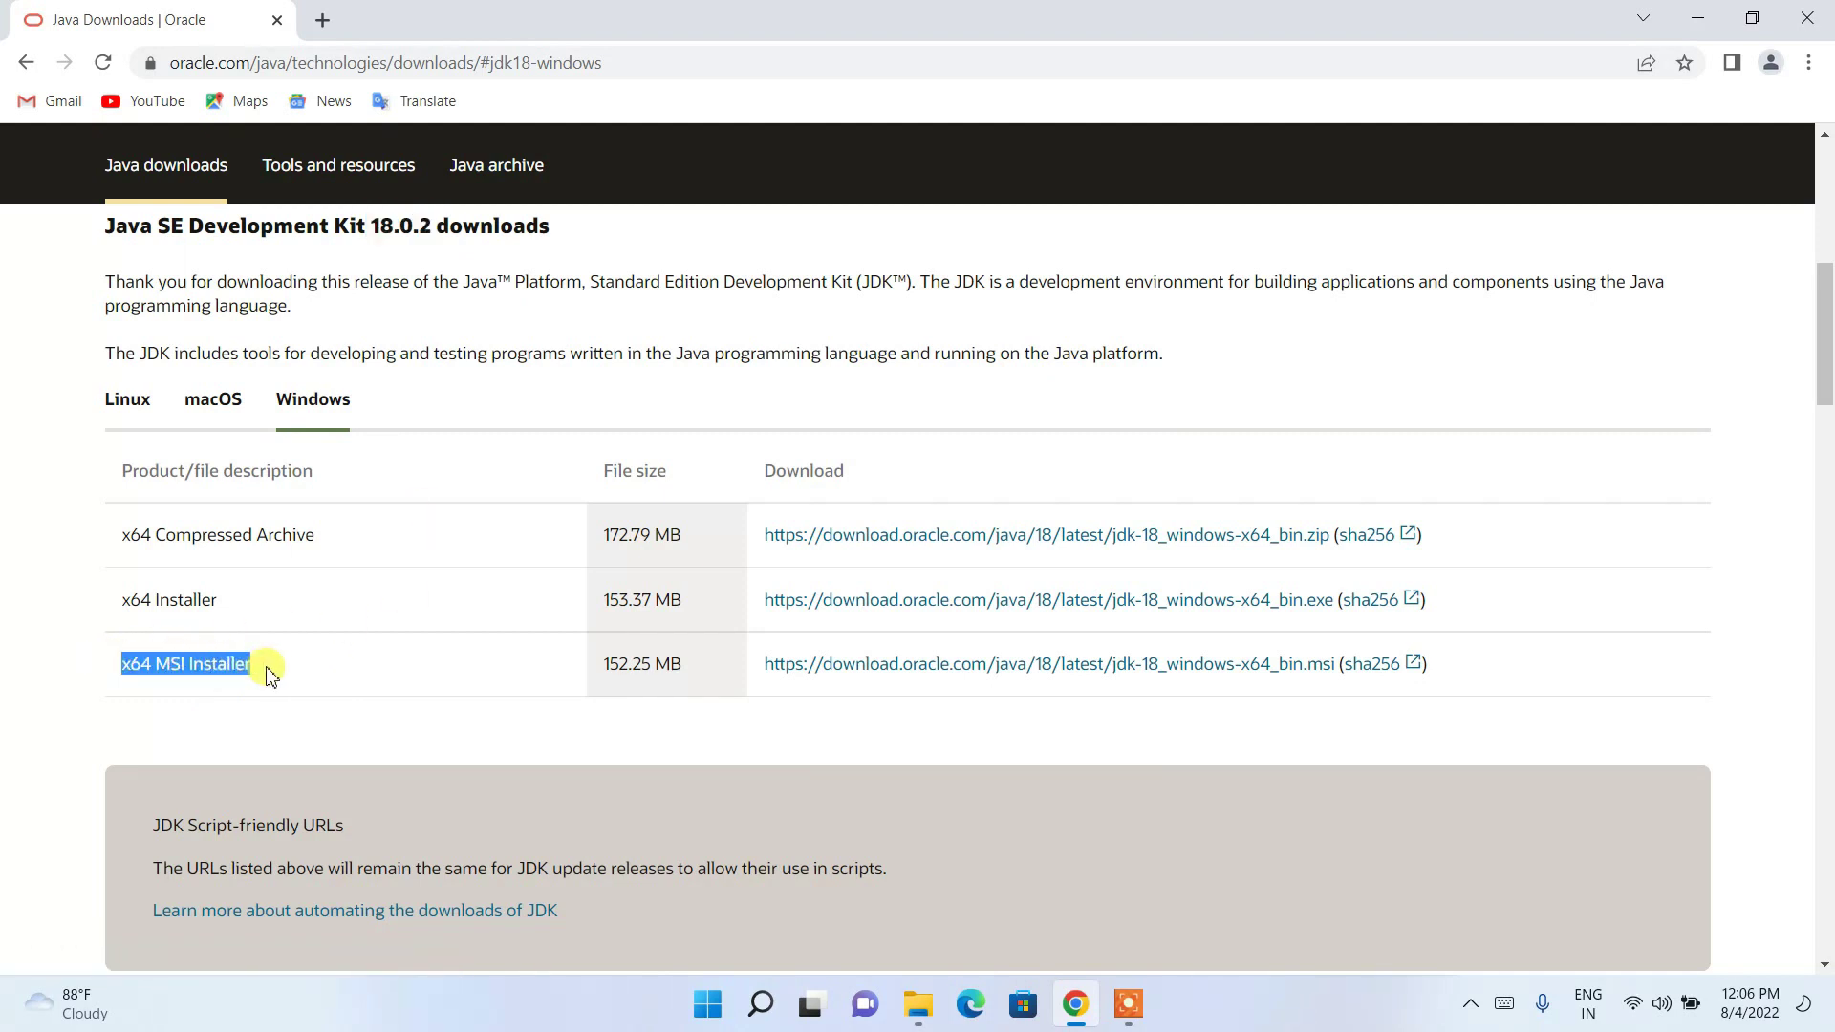
{"action": "left_click", "coordinate": [298, 669]}
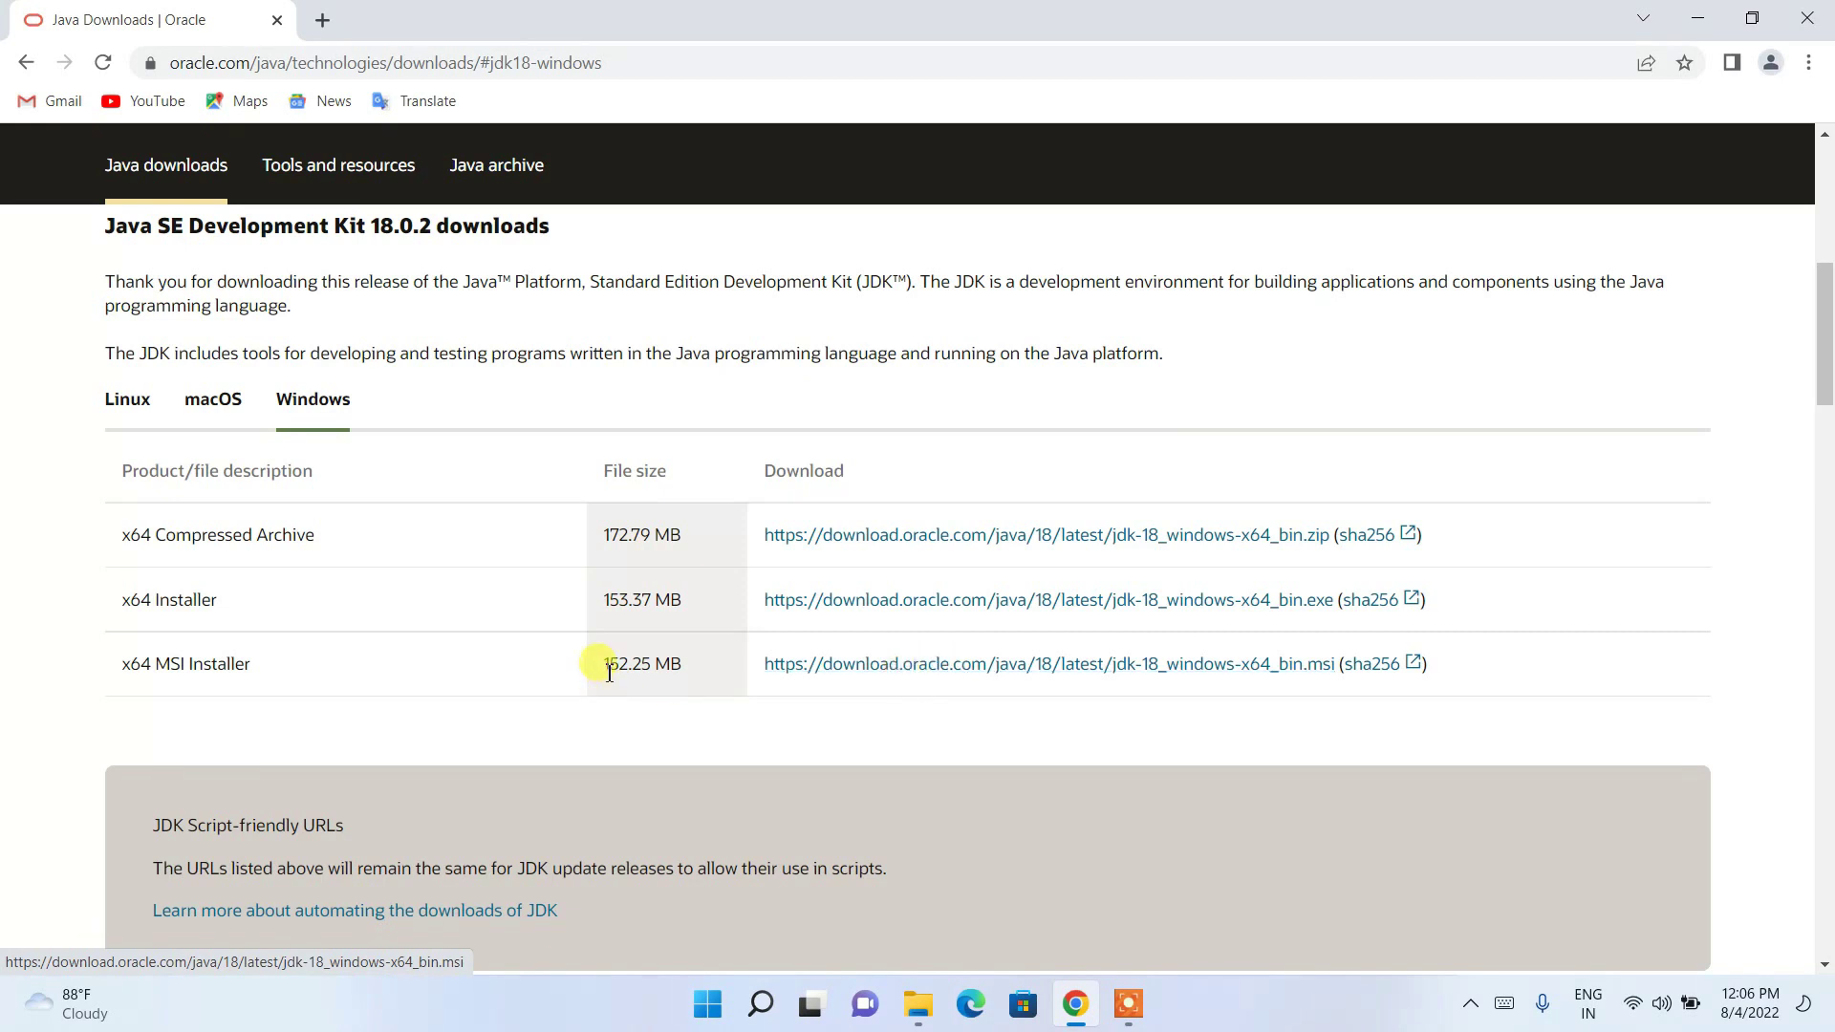
{"action": "left_click_drag", "start_coordinate": [636, 670], "coordinate": [690, 674]}
{"action": "left_click", "coordinate": [644, 674]}
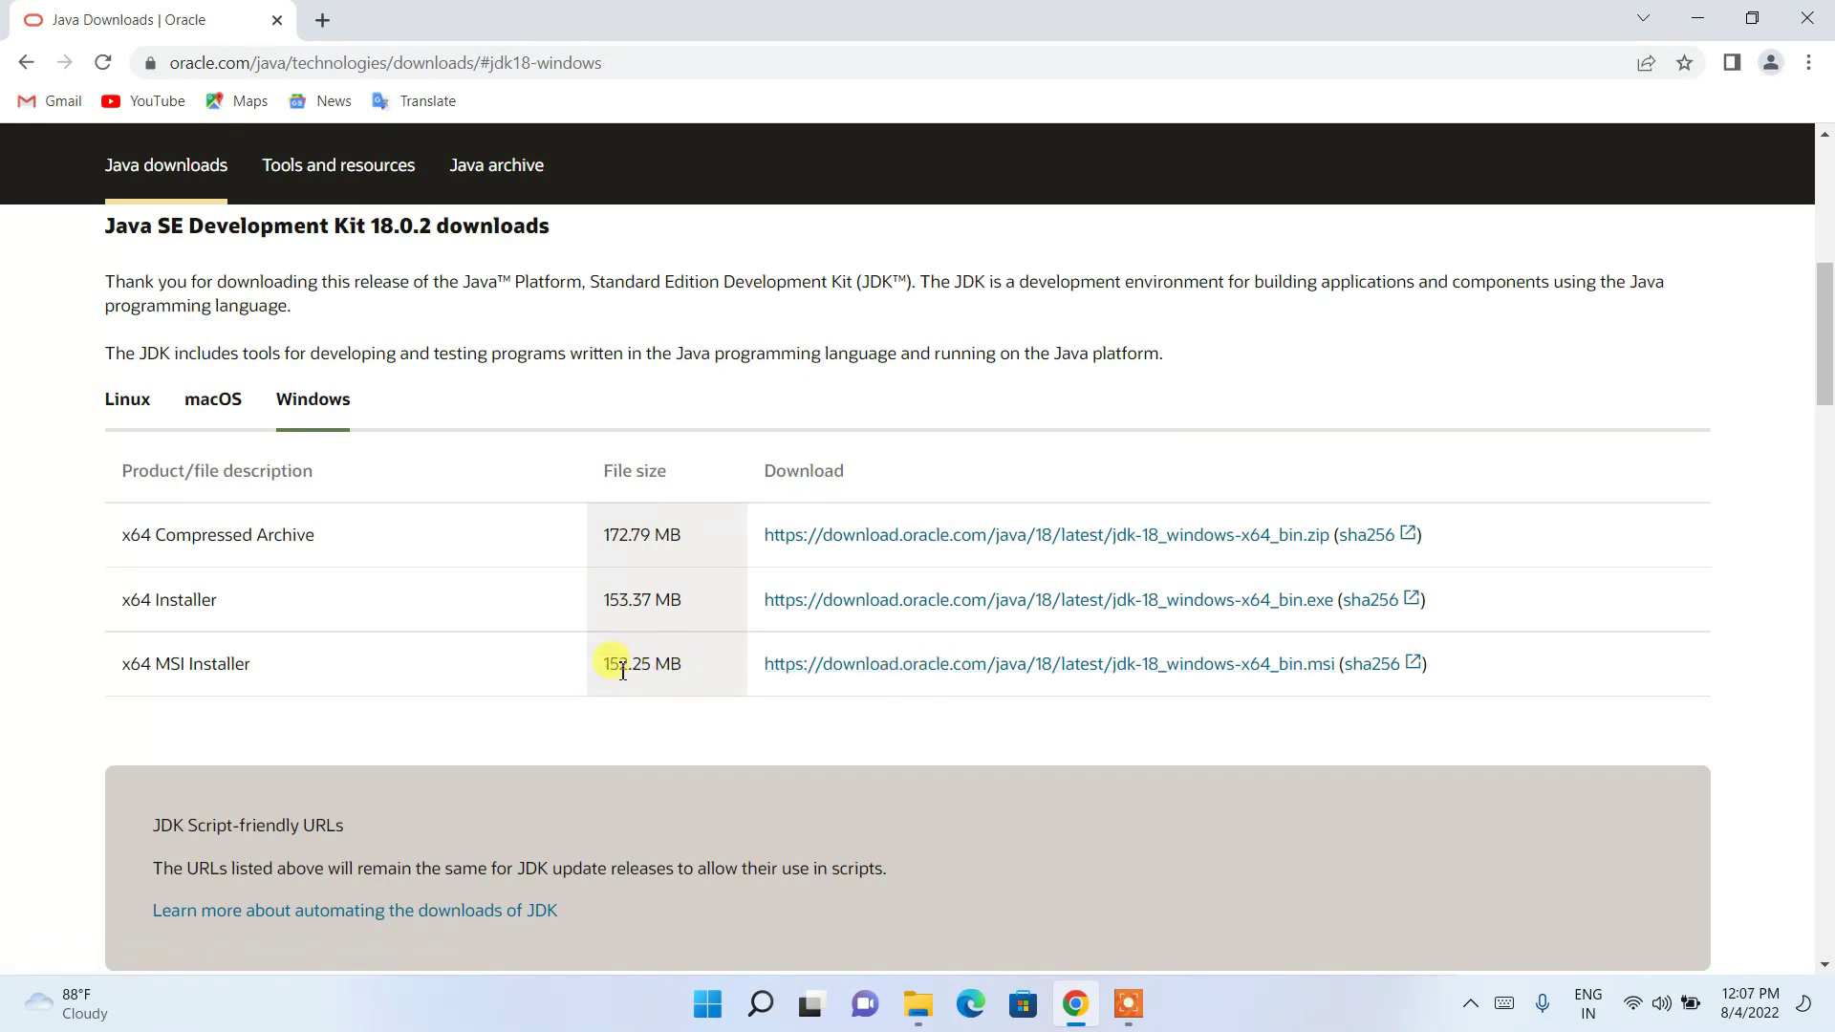
Start the x64 MSI installer download, cancel it, and minimize Chrome
{"action": "left_click", "coordinate": [869, 677]}
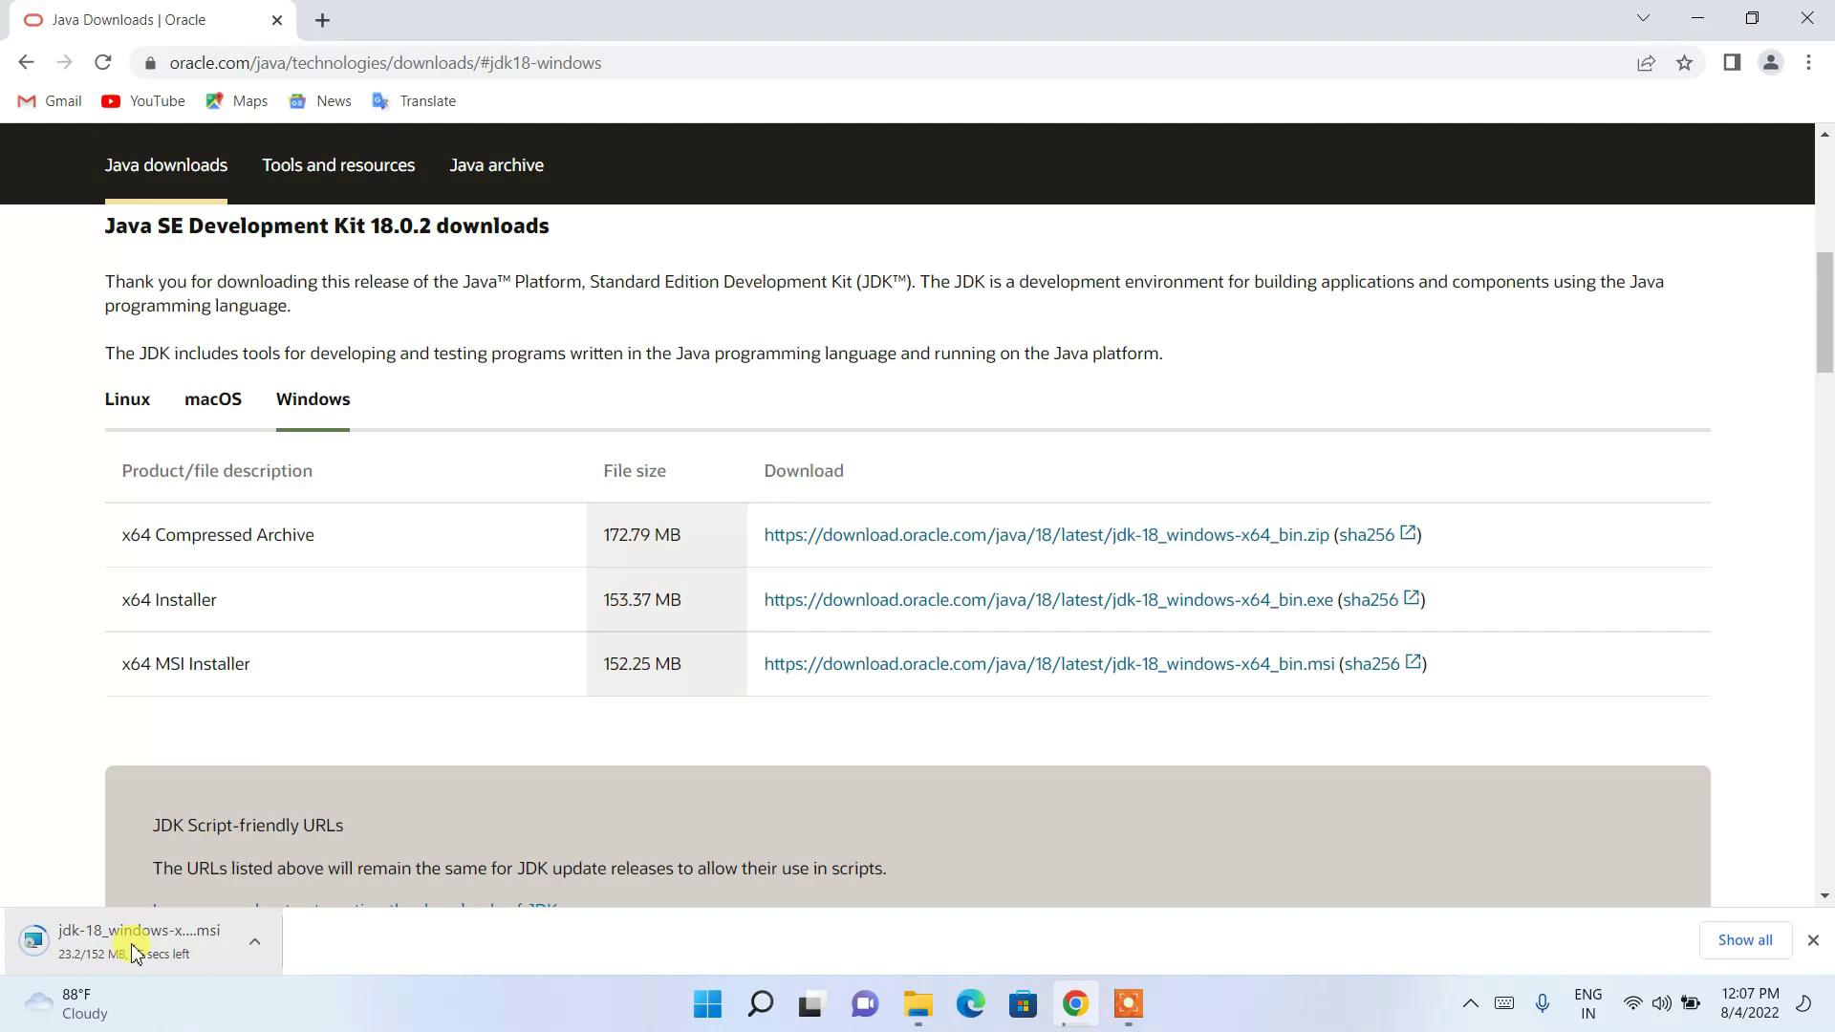
{"action": "left_click", "coordinate": [254, 942]}
{"action": "left_click", "coordinate": [316, 904]}
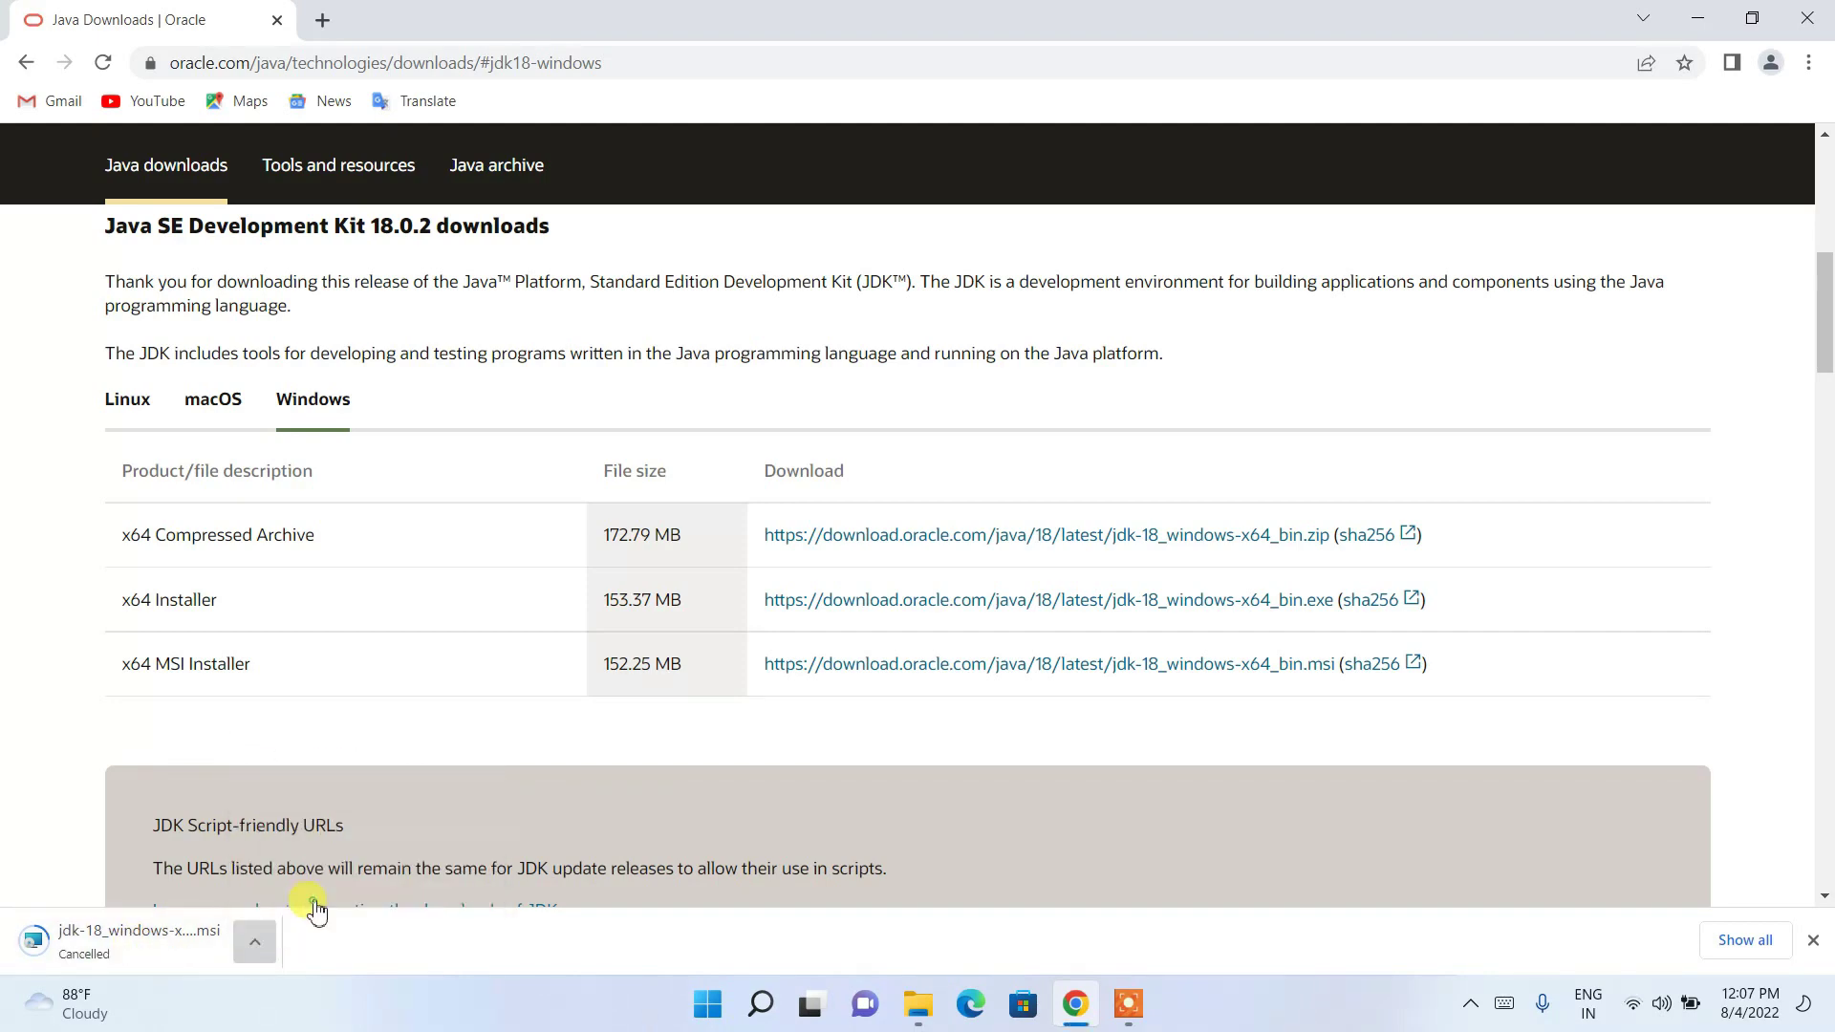
{"action": "left_click", "coordinate": [1710, 31]}
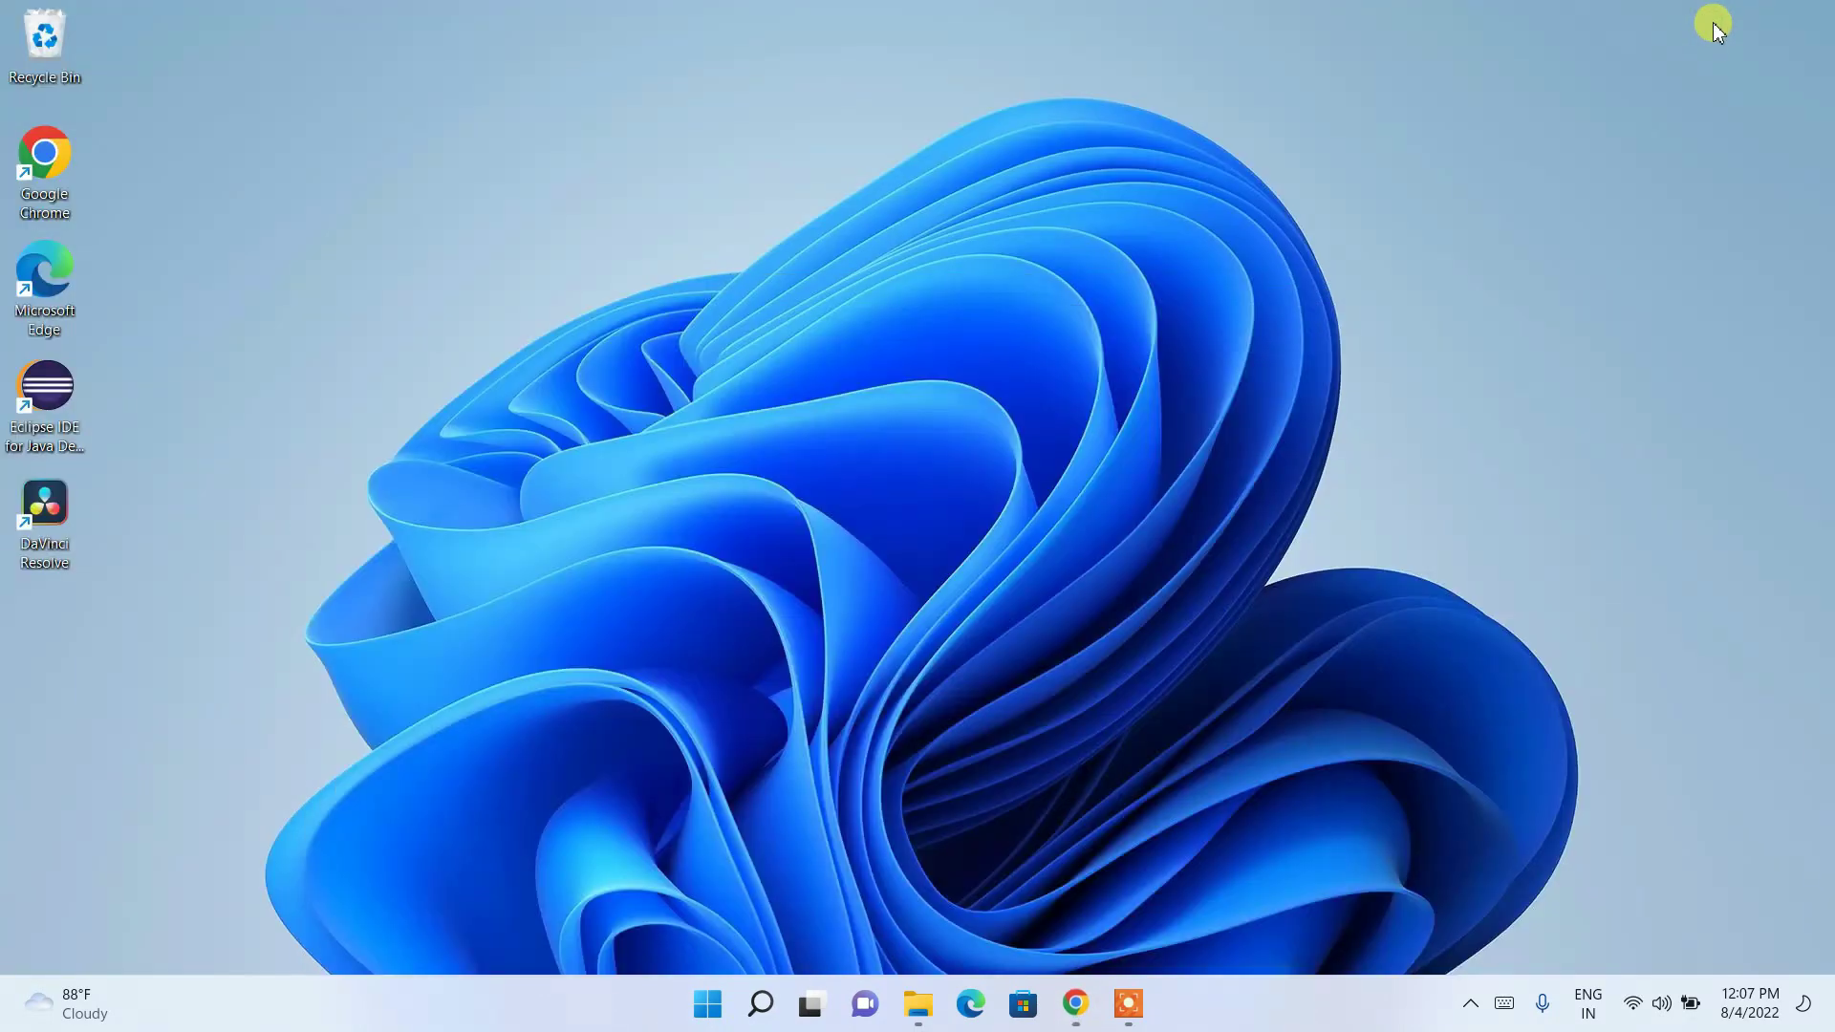
Launch jdk-18_windows-x64_bin.msi from the Downloads > Software folder
{"action": "left_click", "coordinate": [915, 1015]}
{"action": "left_click", "coordinate": [814, 693]}
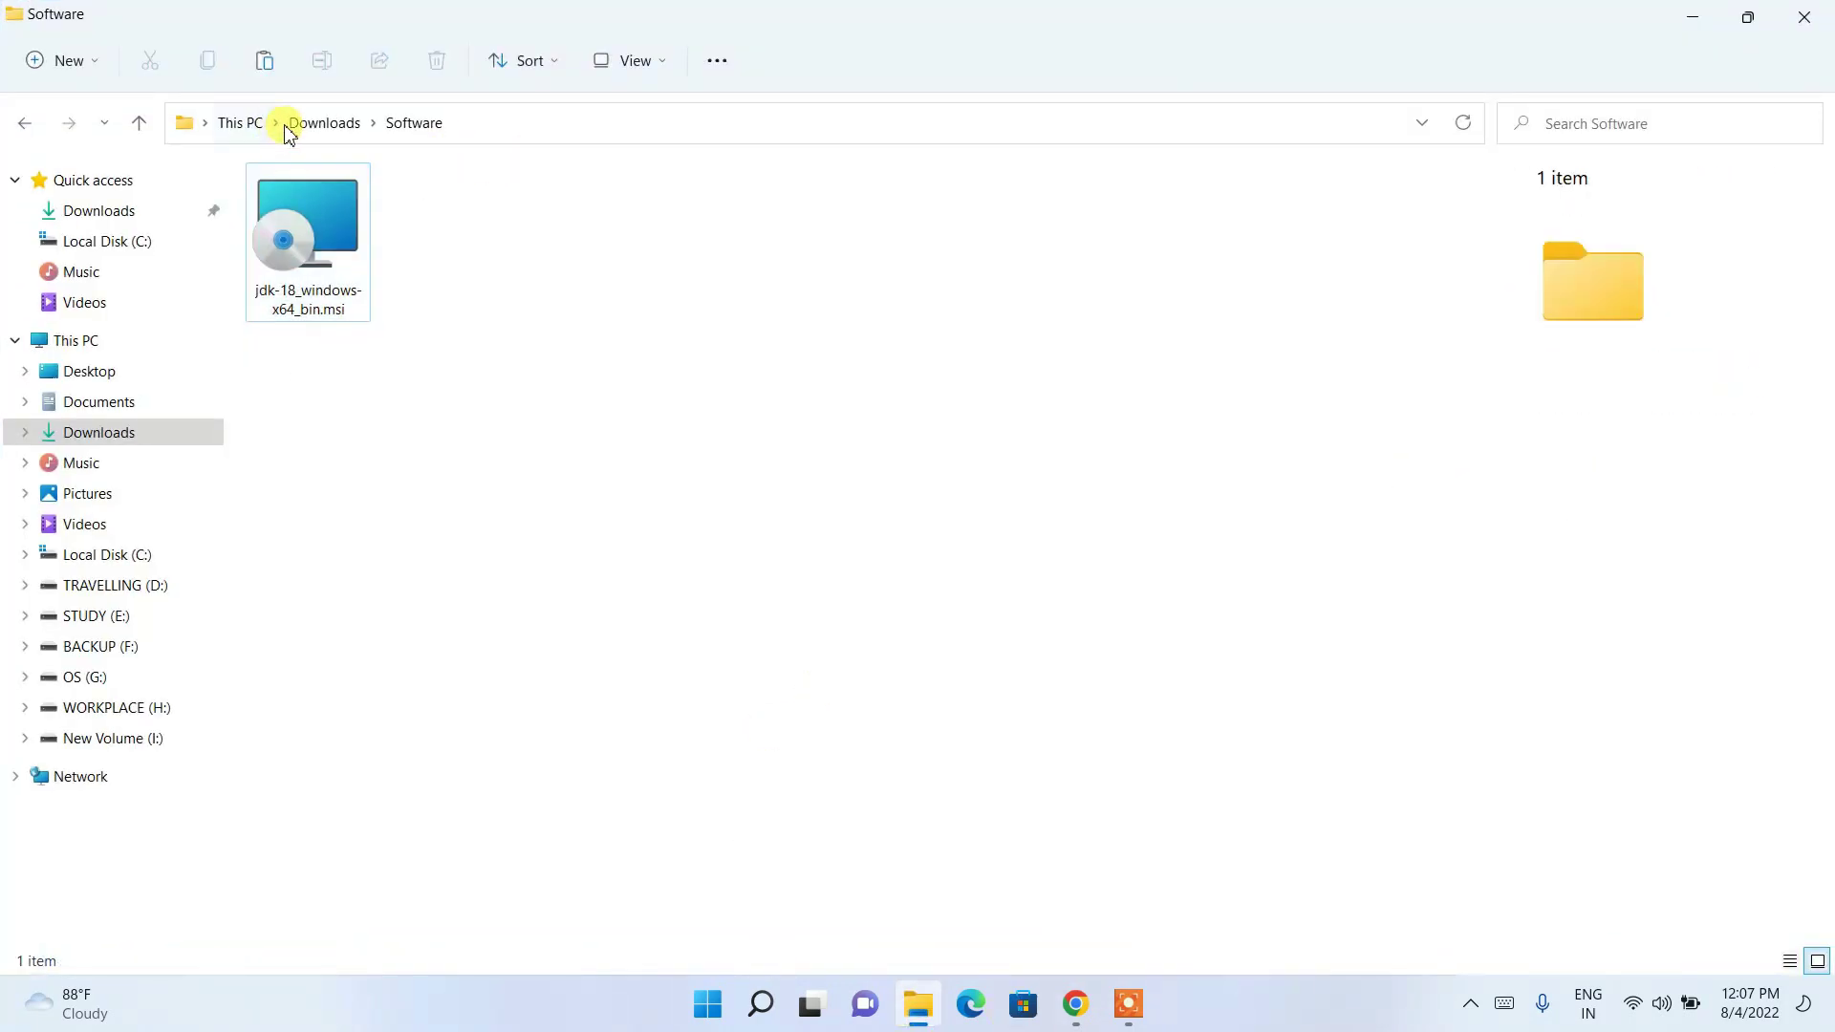
{"action": "left_click", "coordinate": [286, 224]}
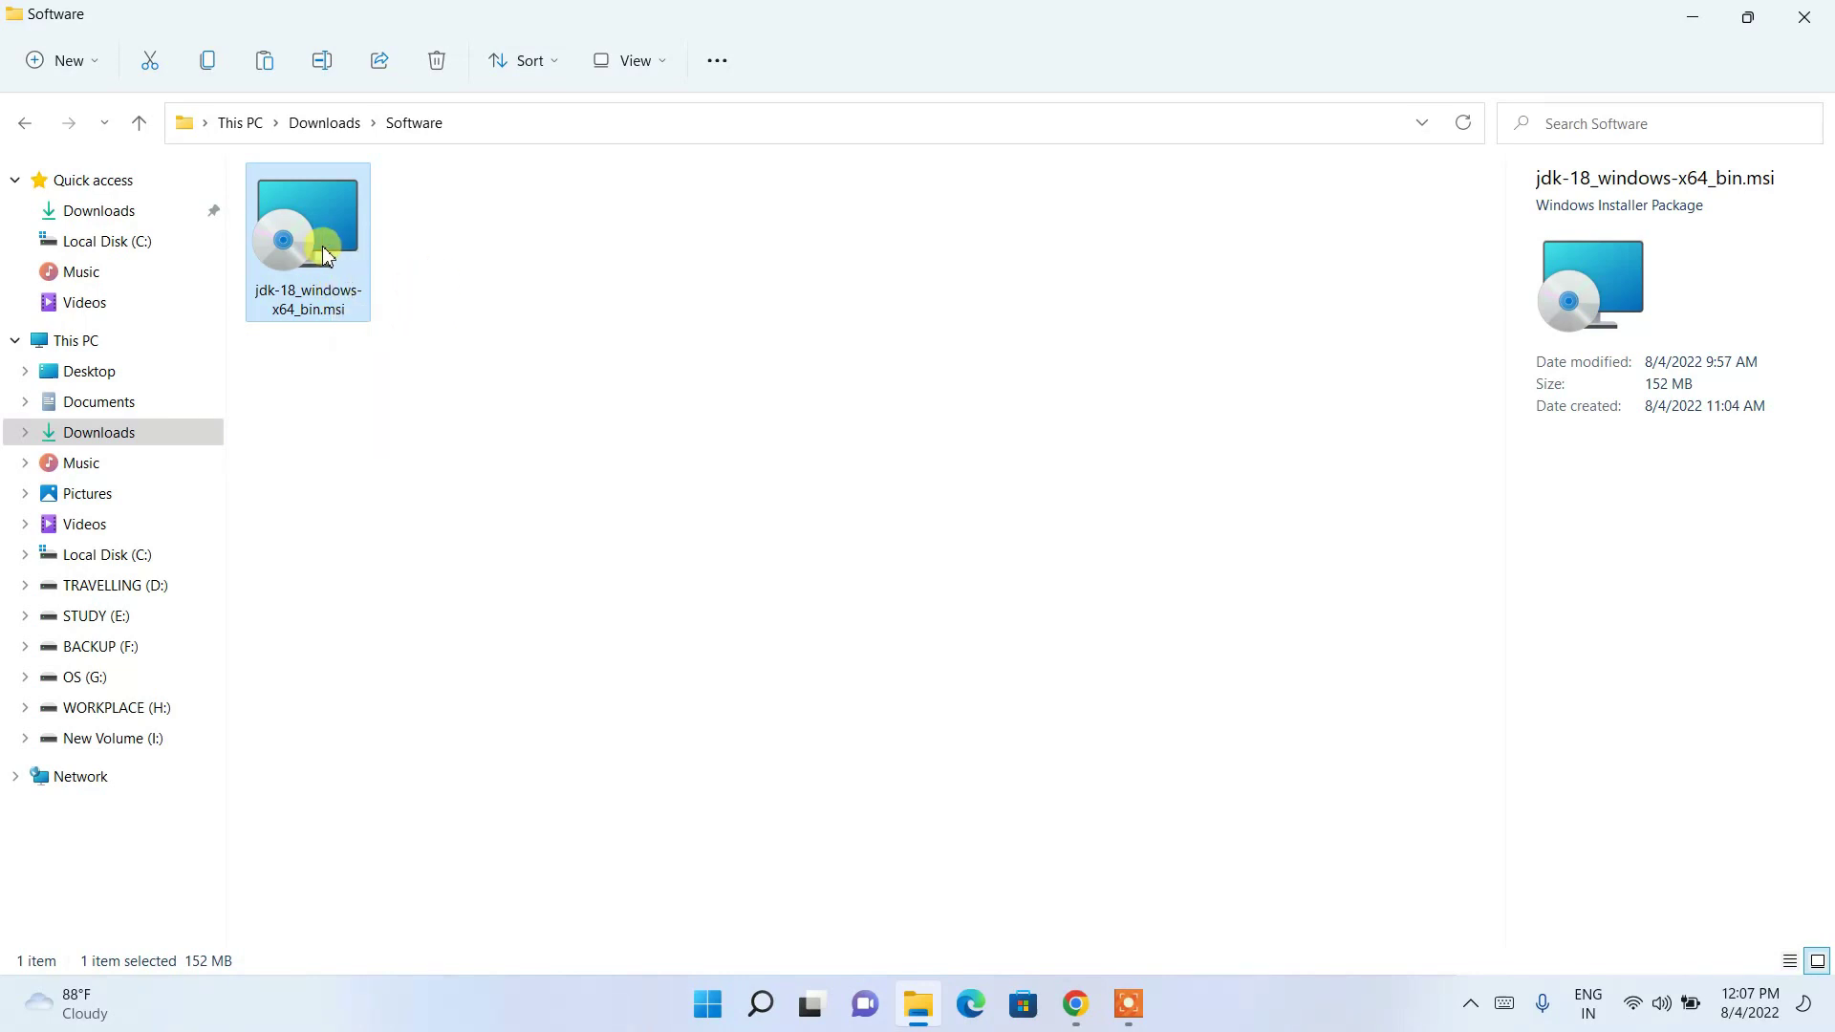
{"action": "double_click", "coordinate": [318, 254]}
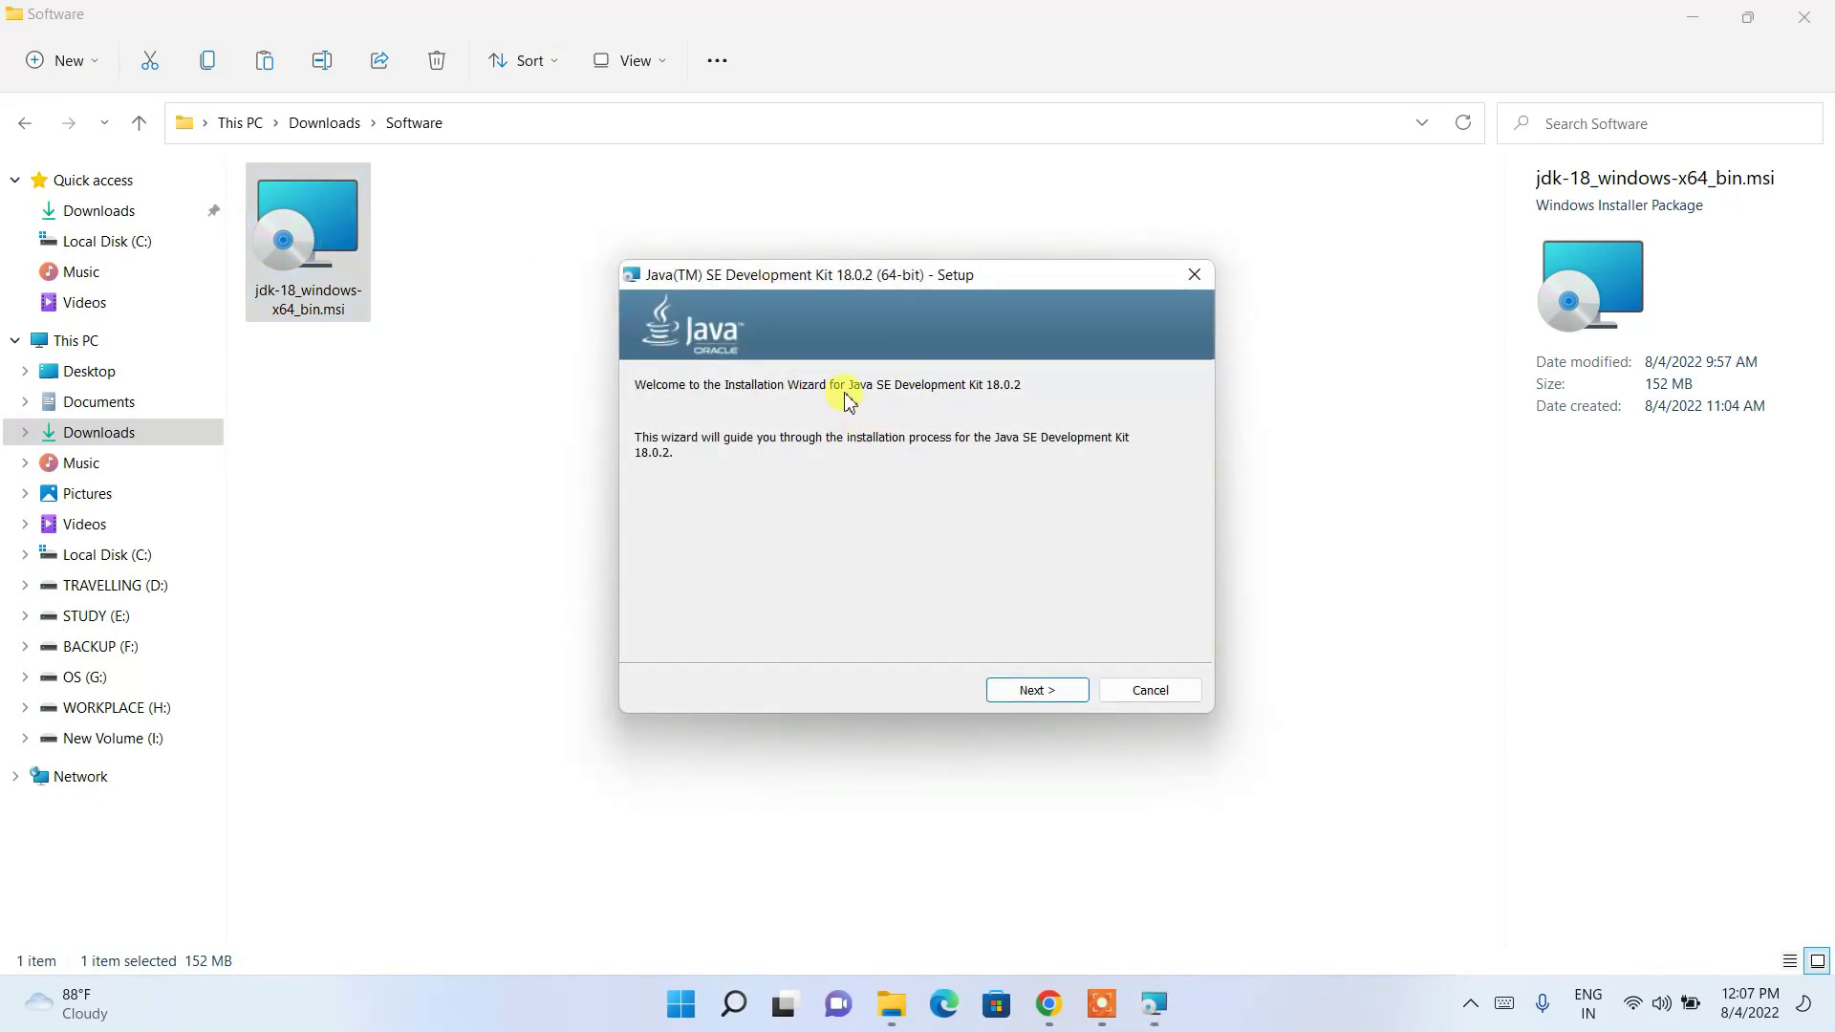
Keep the default folder C:\Program Files\Java\jdk-18.0.2\ and begin the JDK installation
{"action": "left_click", "coordinate": [1698, 19]}
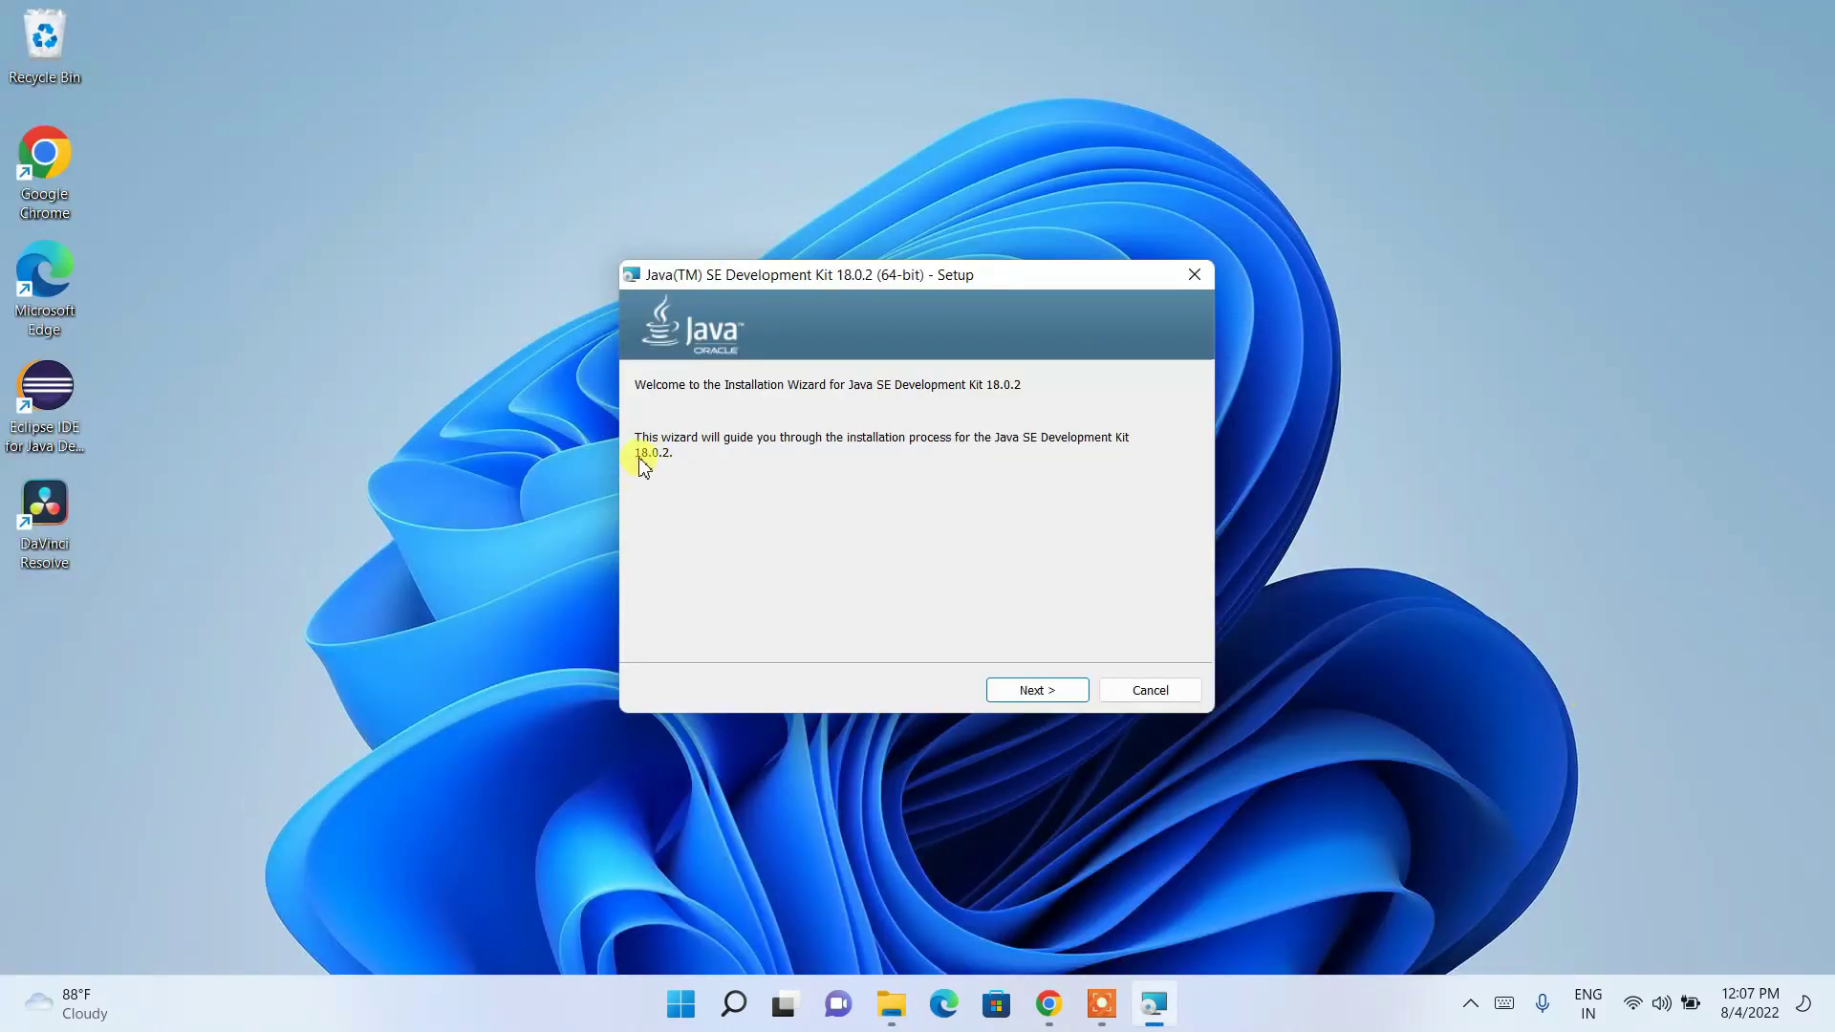
{"action": "left_click", "coordinate": [1037, 690]}
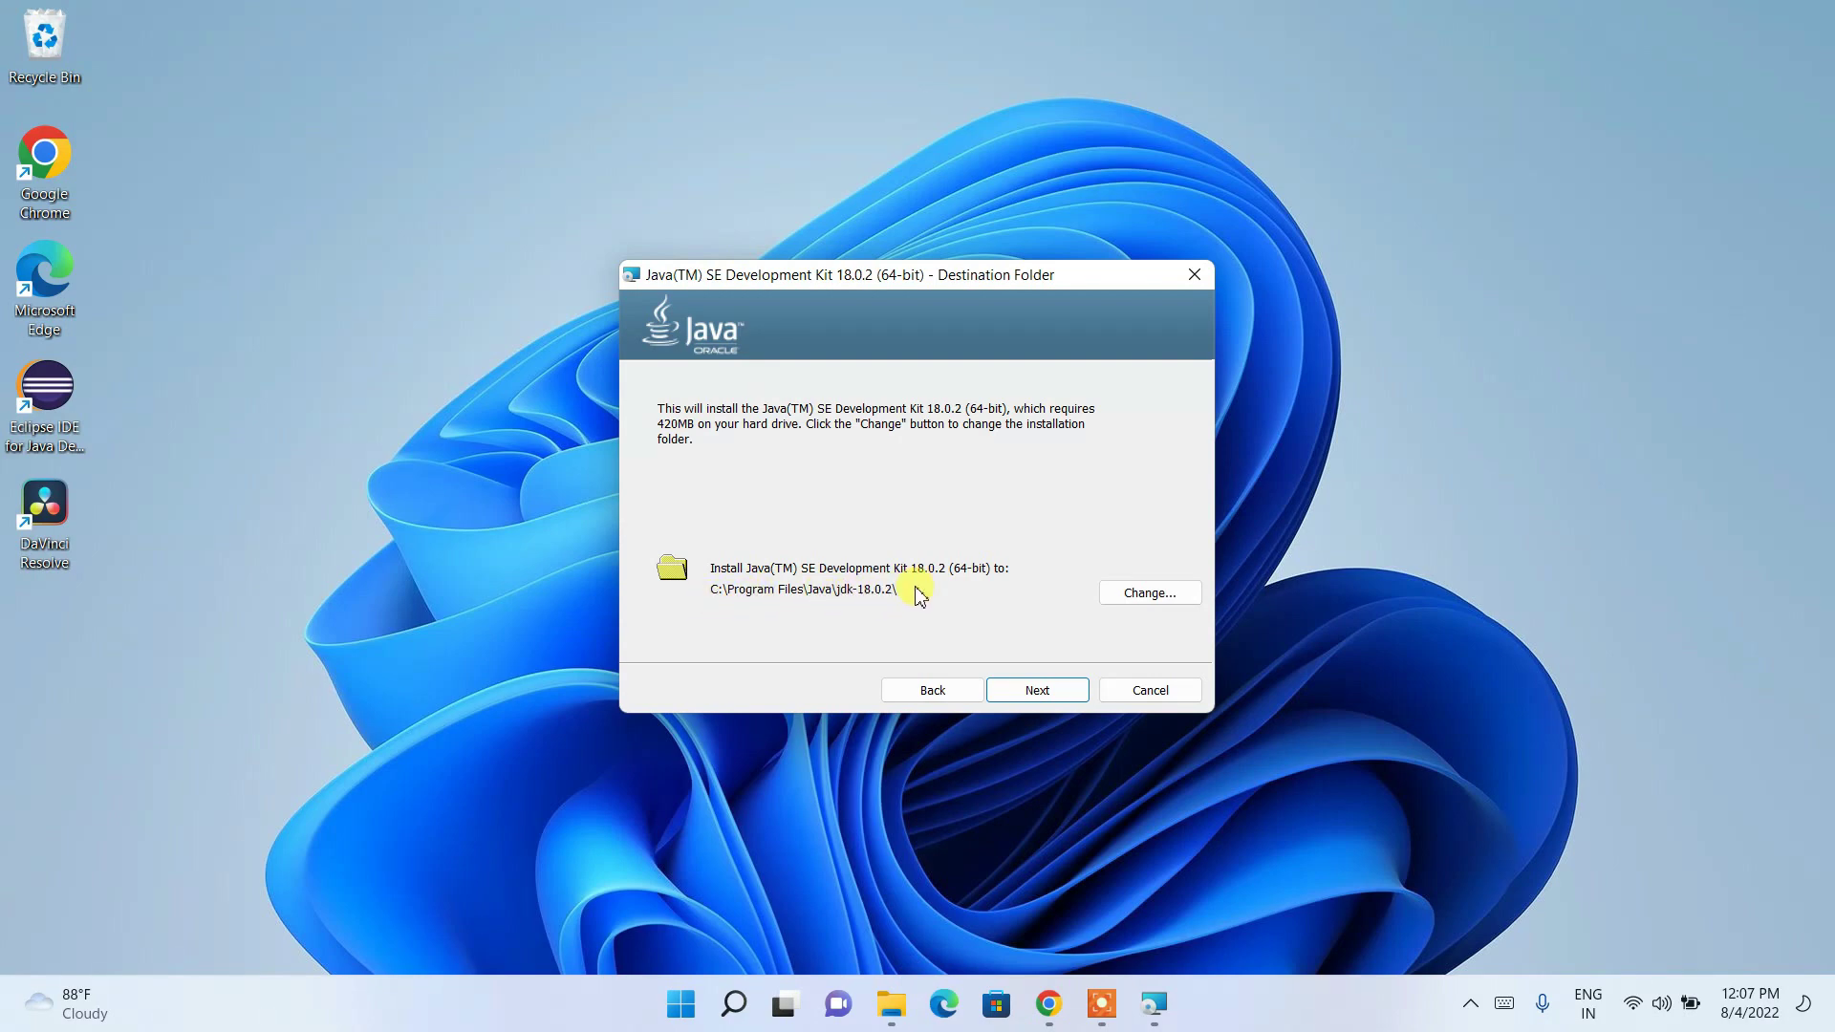
{"action": "left_click", "coordinate": [1159, 596]}
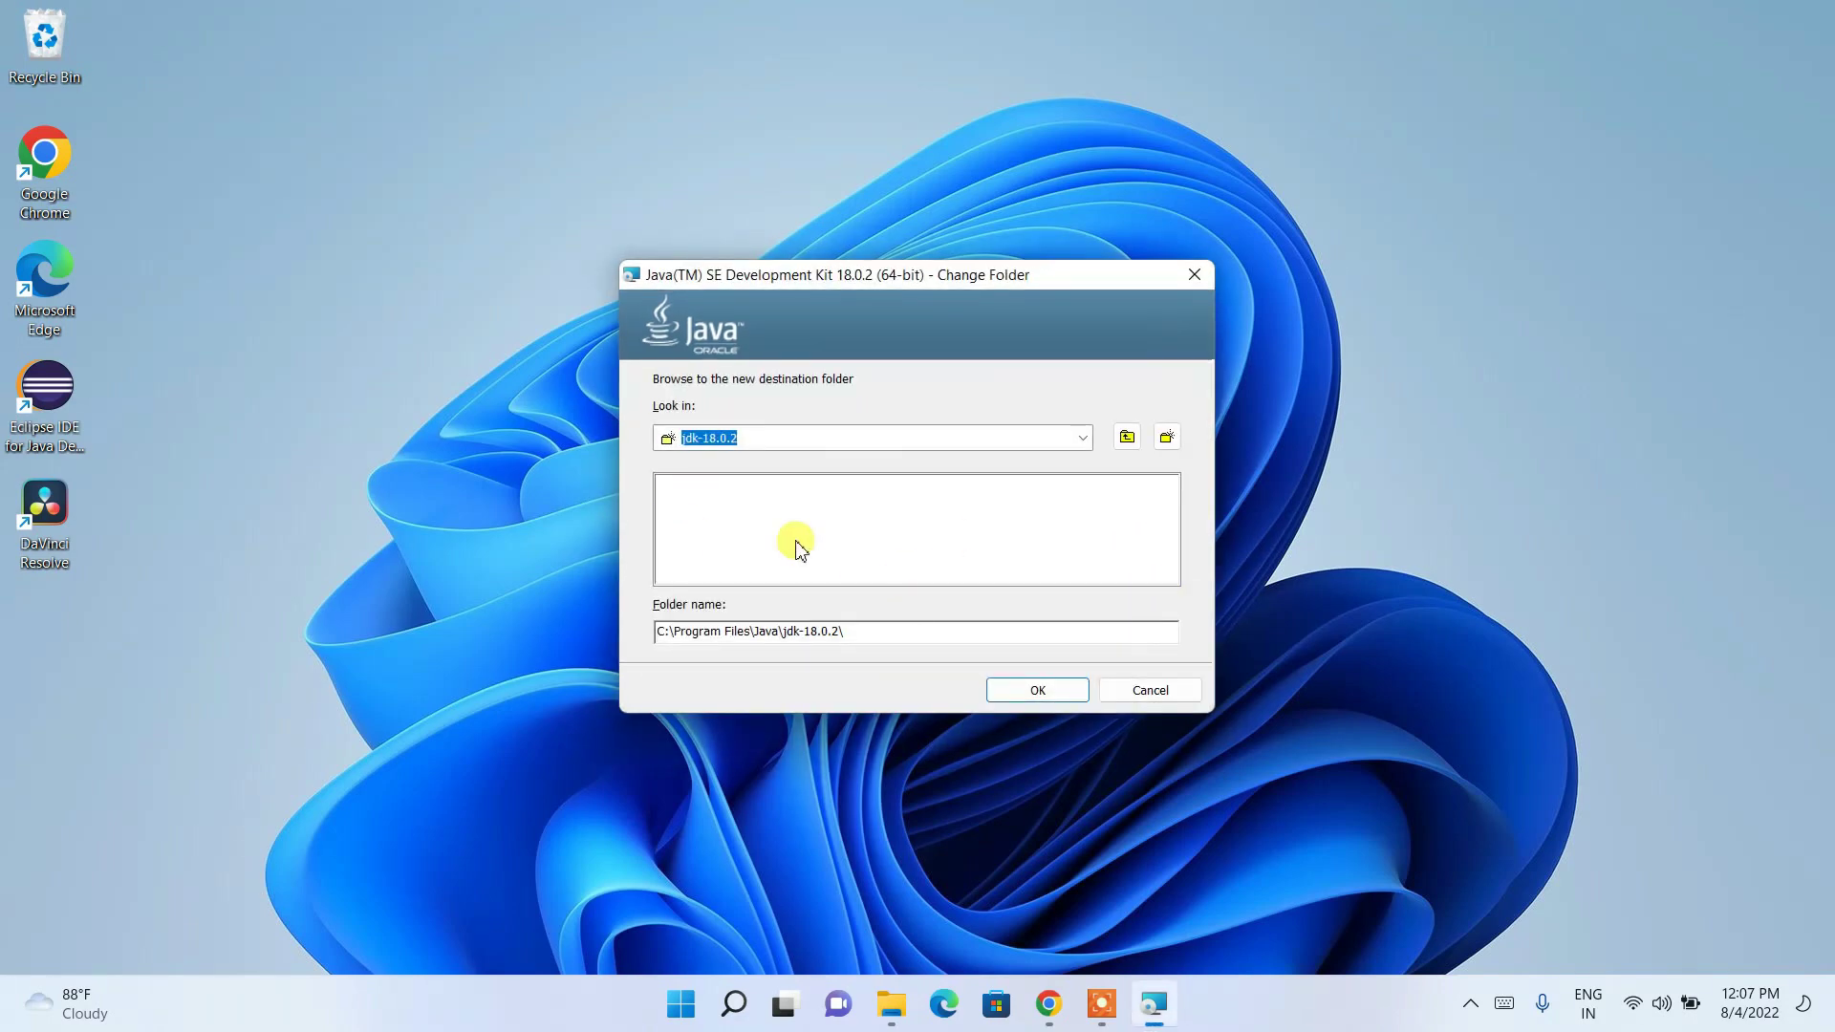
{"action": "left_click", "coordinate": [1083, 440]}
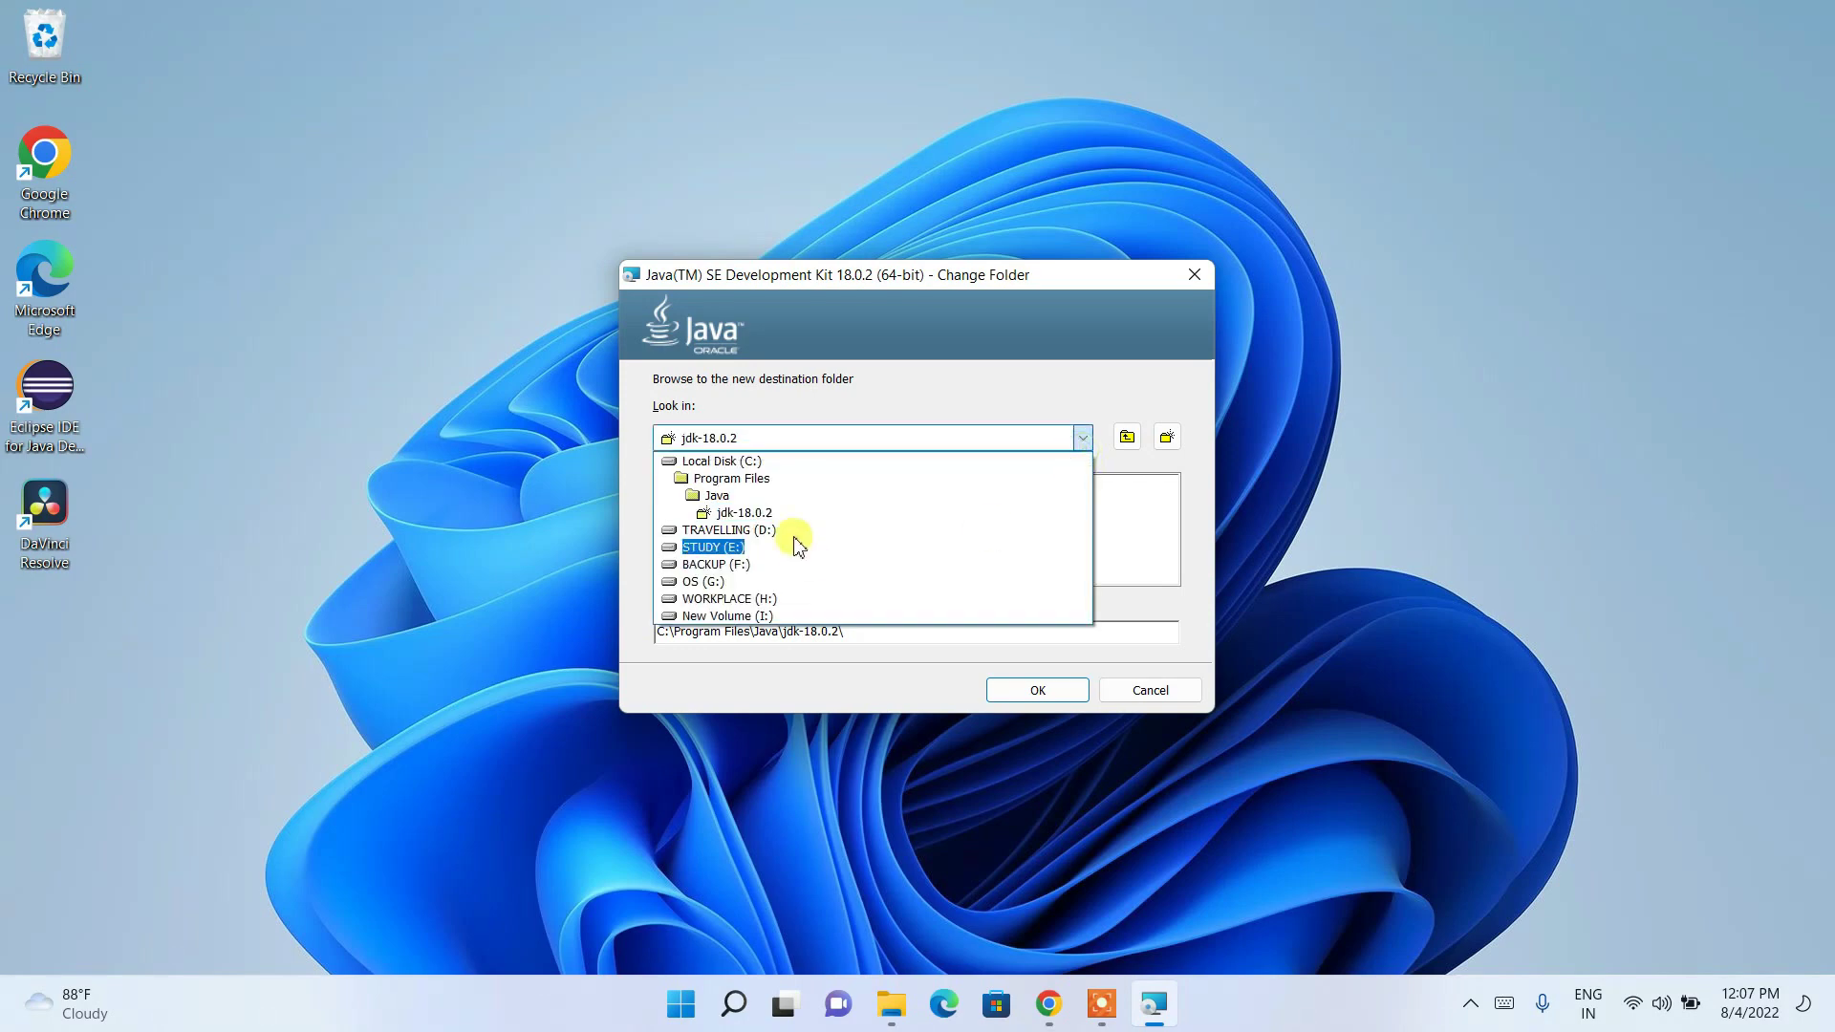
{"action": "left_click", "coordinate": [1085, 441]}
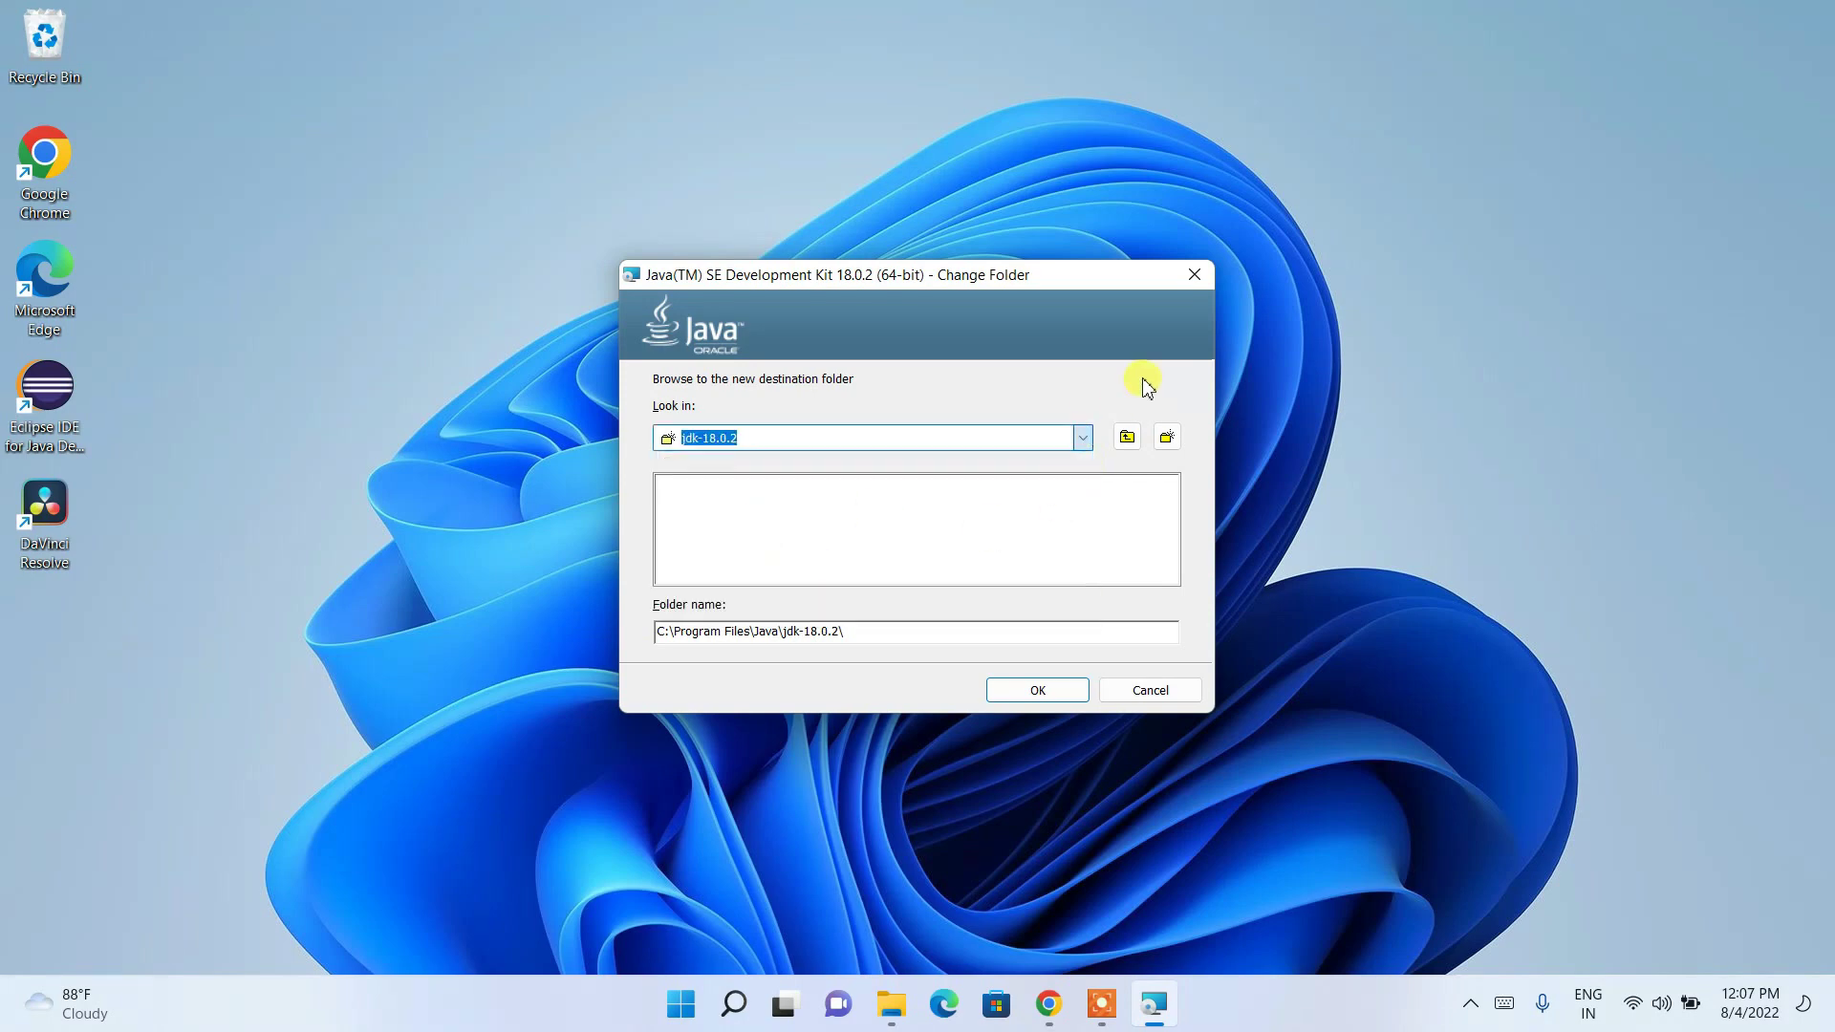
{"action": "left_click", "coordinate": [1161, 690]}
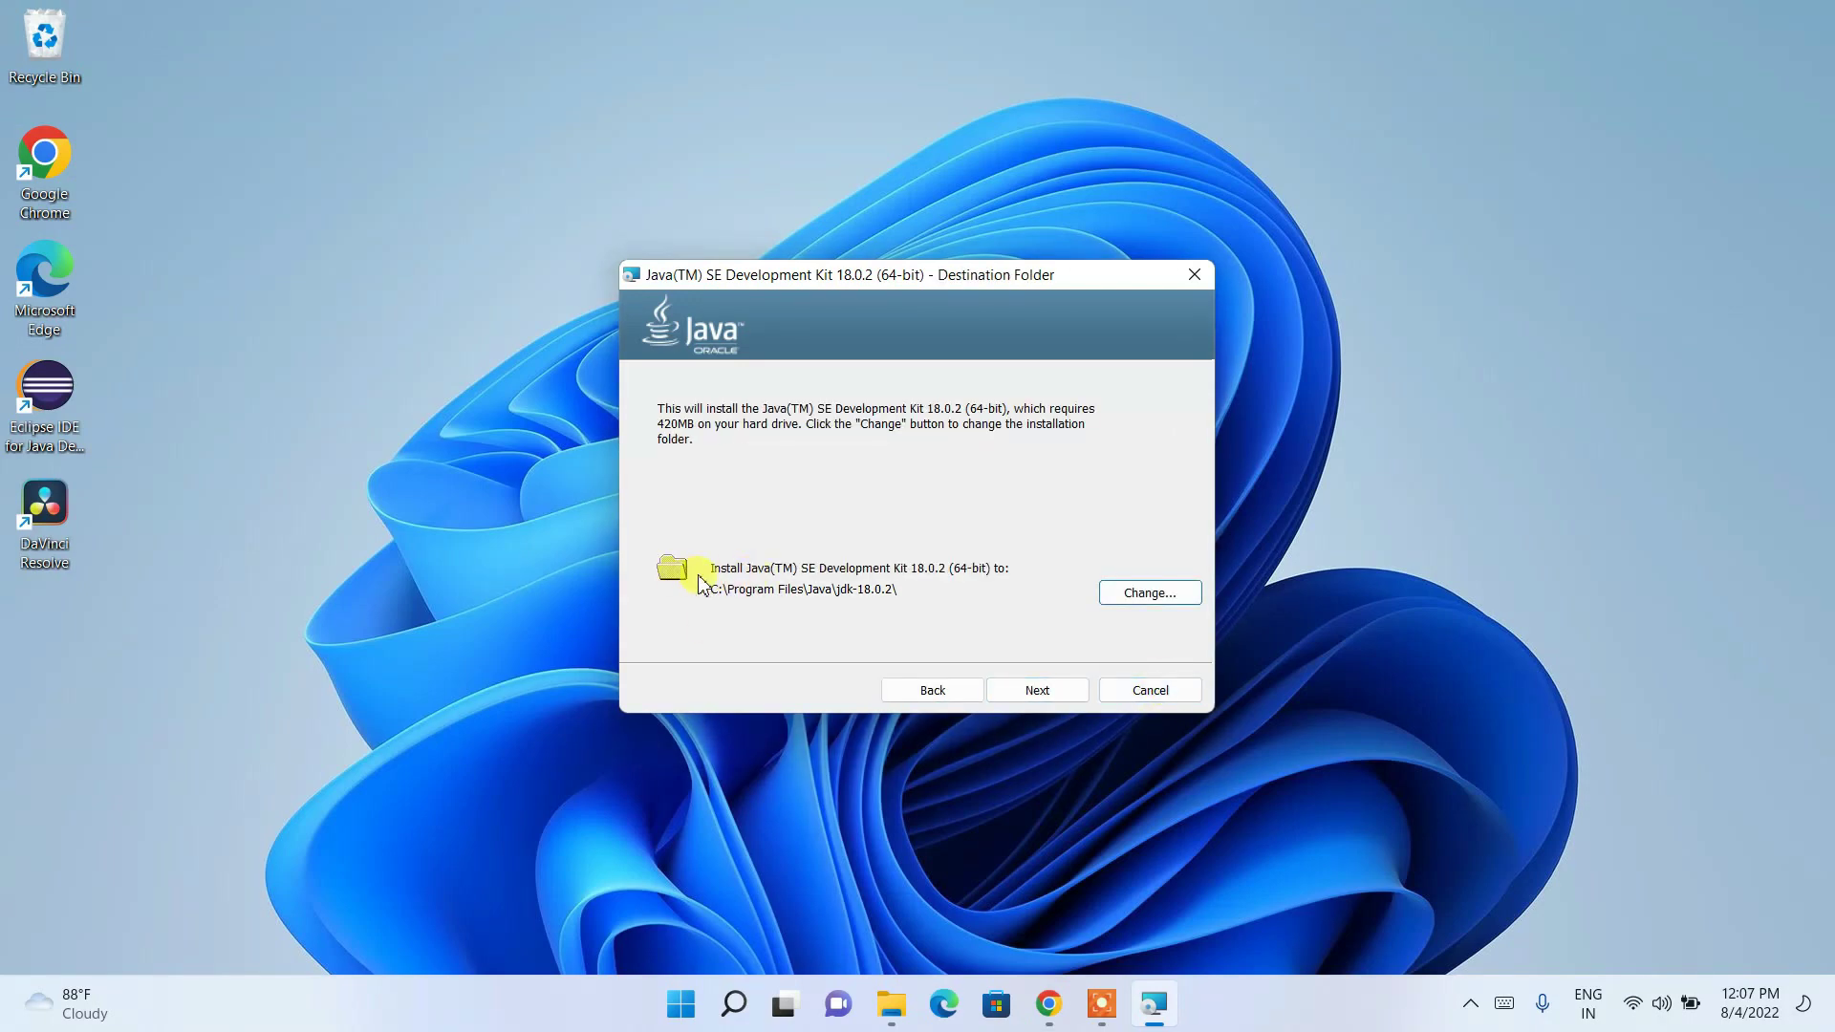
{"action": "left_click", "coordinate": [1038, 691]}
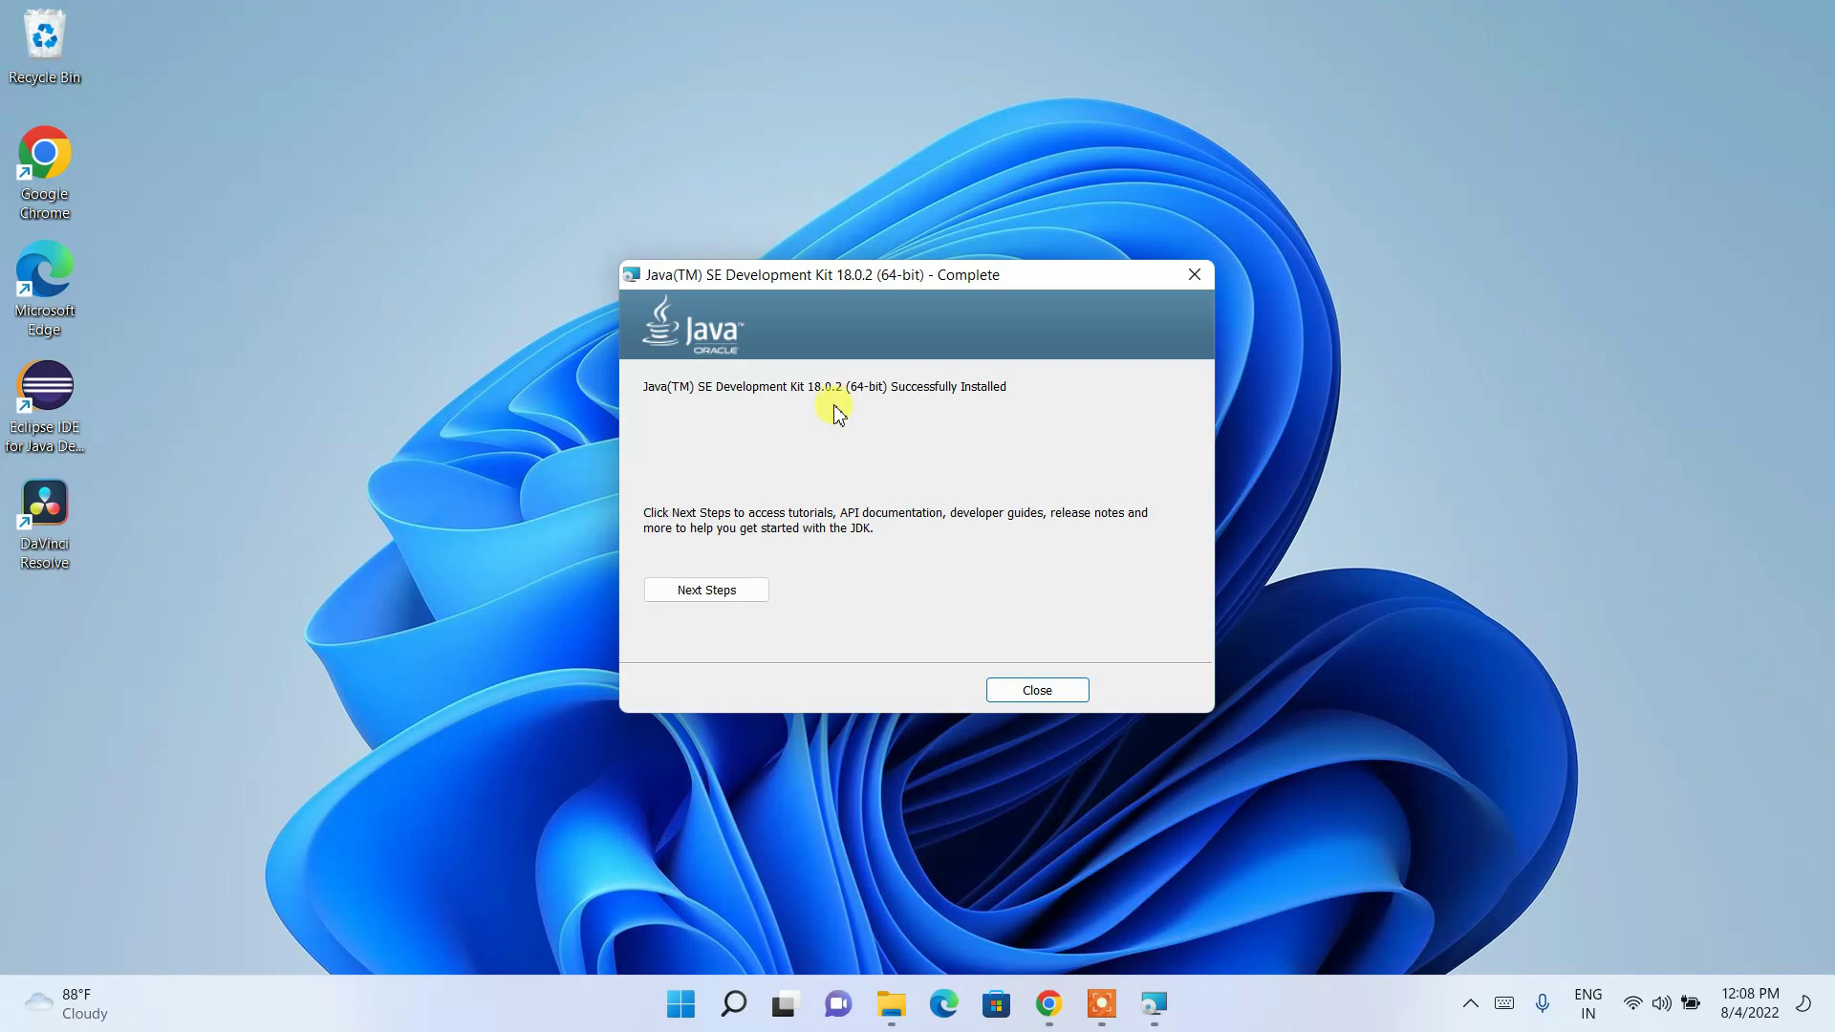
Close the JDK 18.0.2 installer after it reports a successful installation
{"action": "left_click", "coordinate": [1034, 690]}
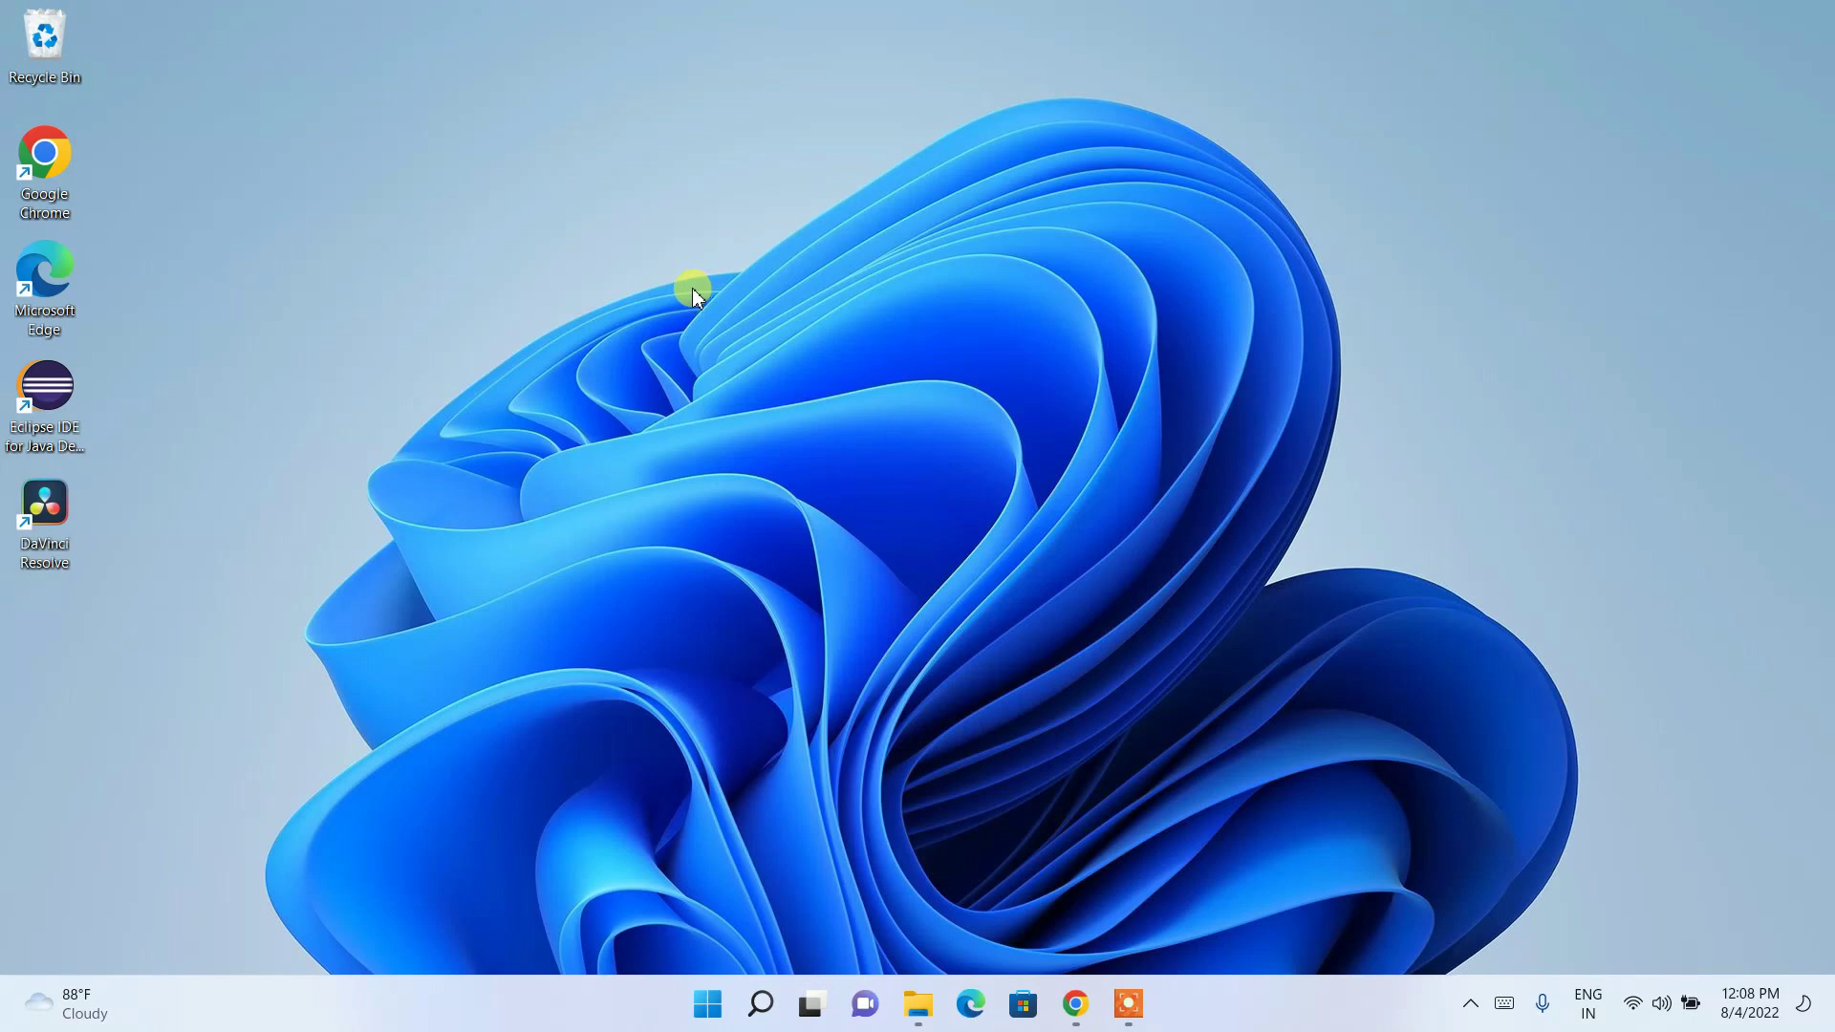
Search 'environ' and open 'Edit the system environment variables'
{"action": "left_click", "coordinate": [760, 1003]}
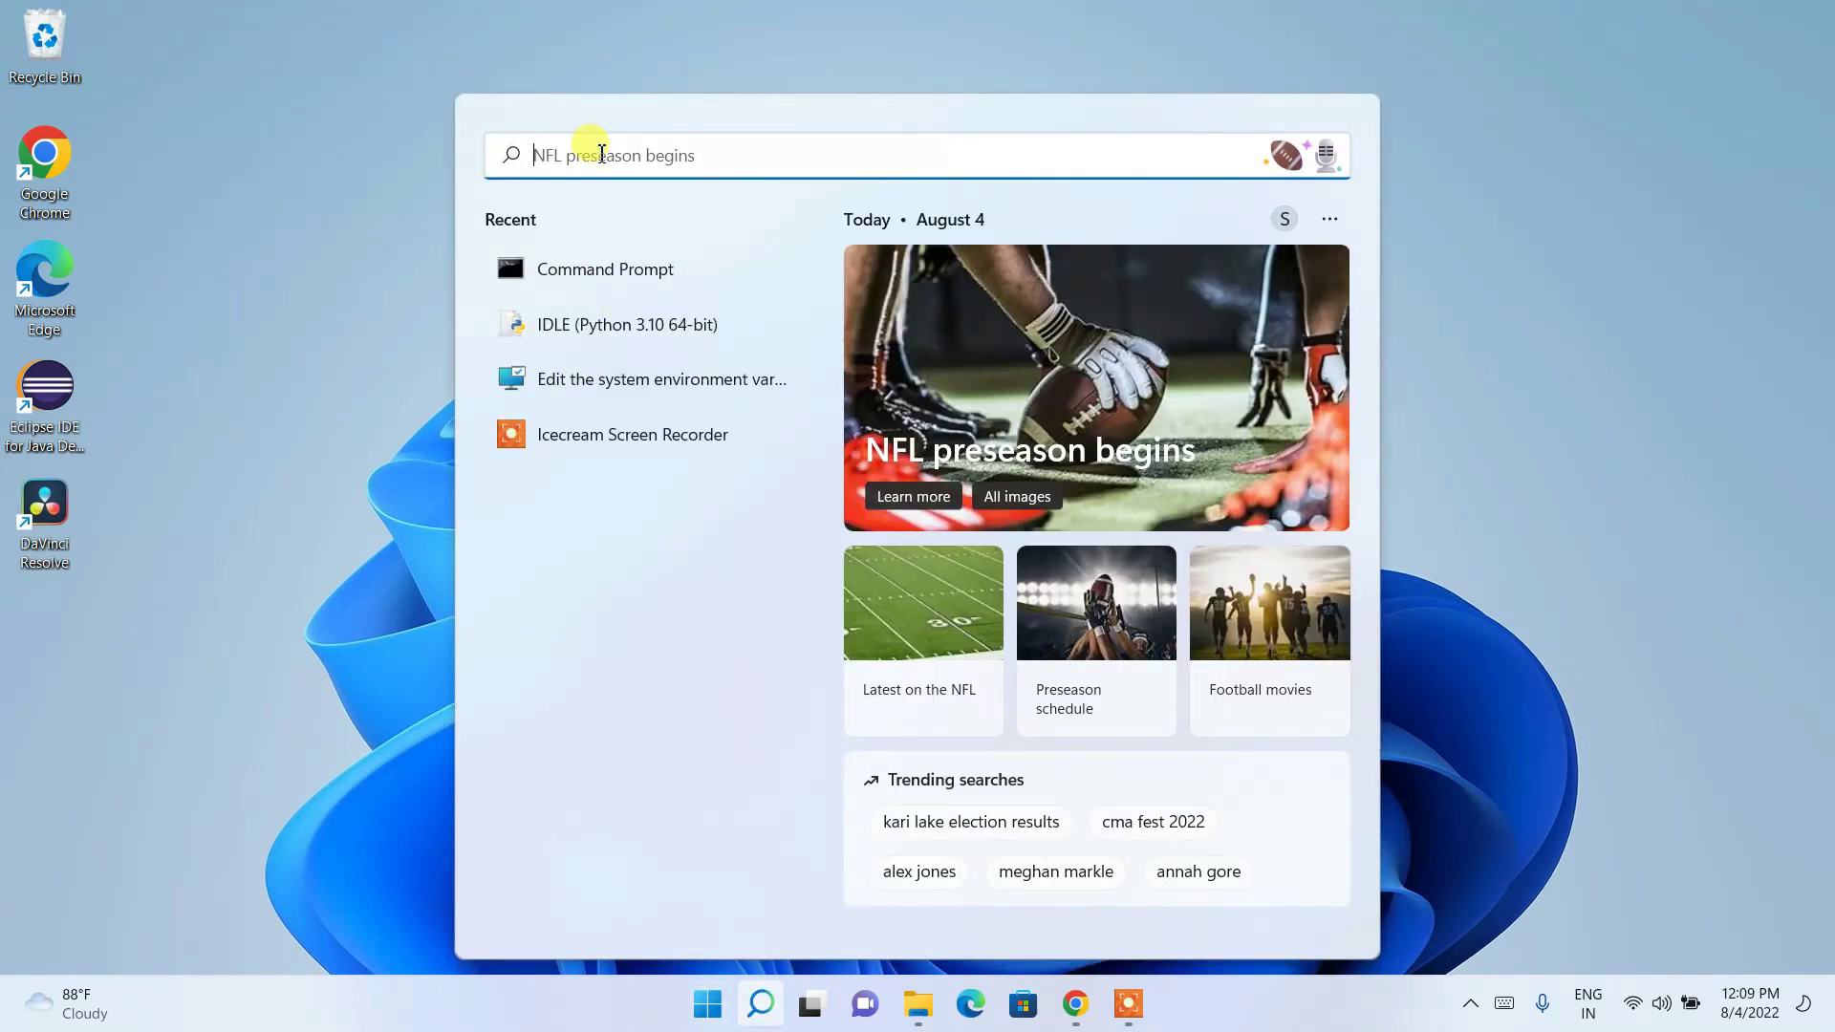
{"action": "type", "text": "environ"}
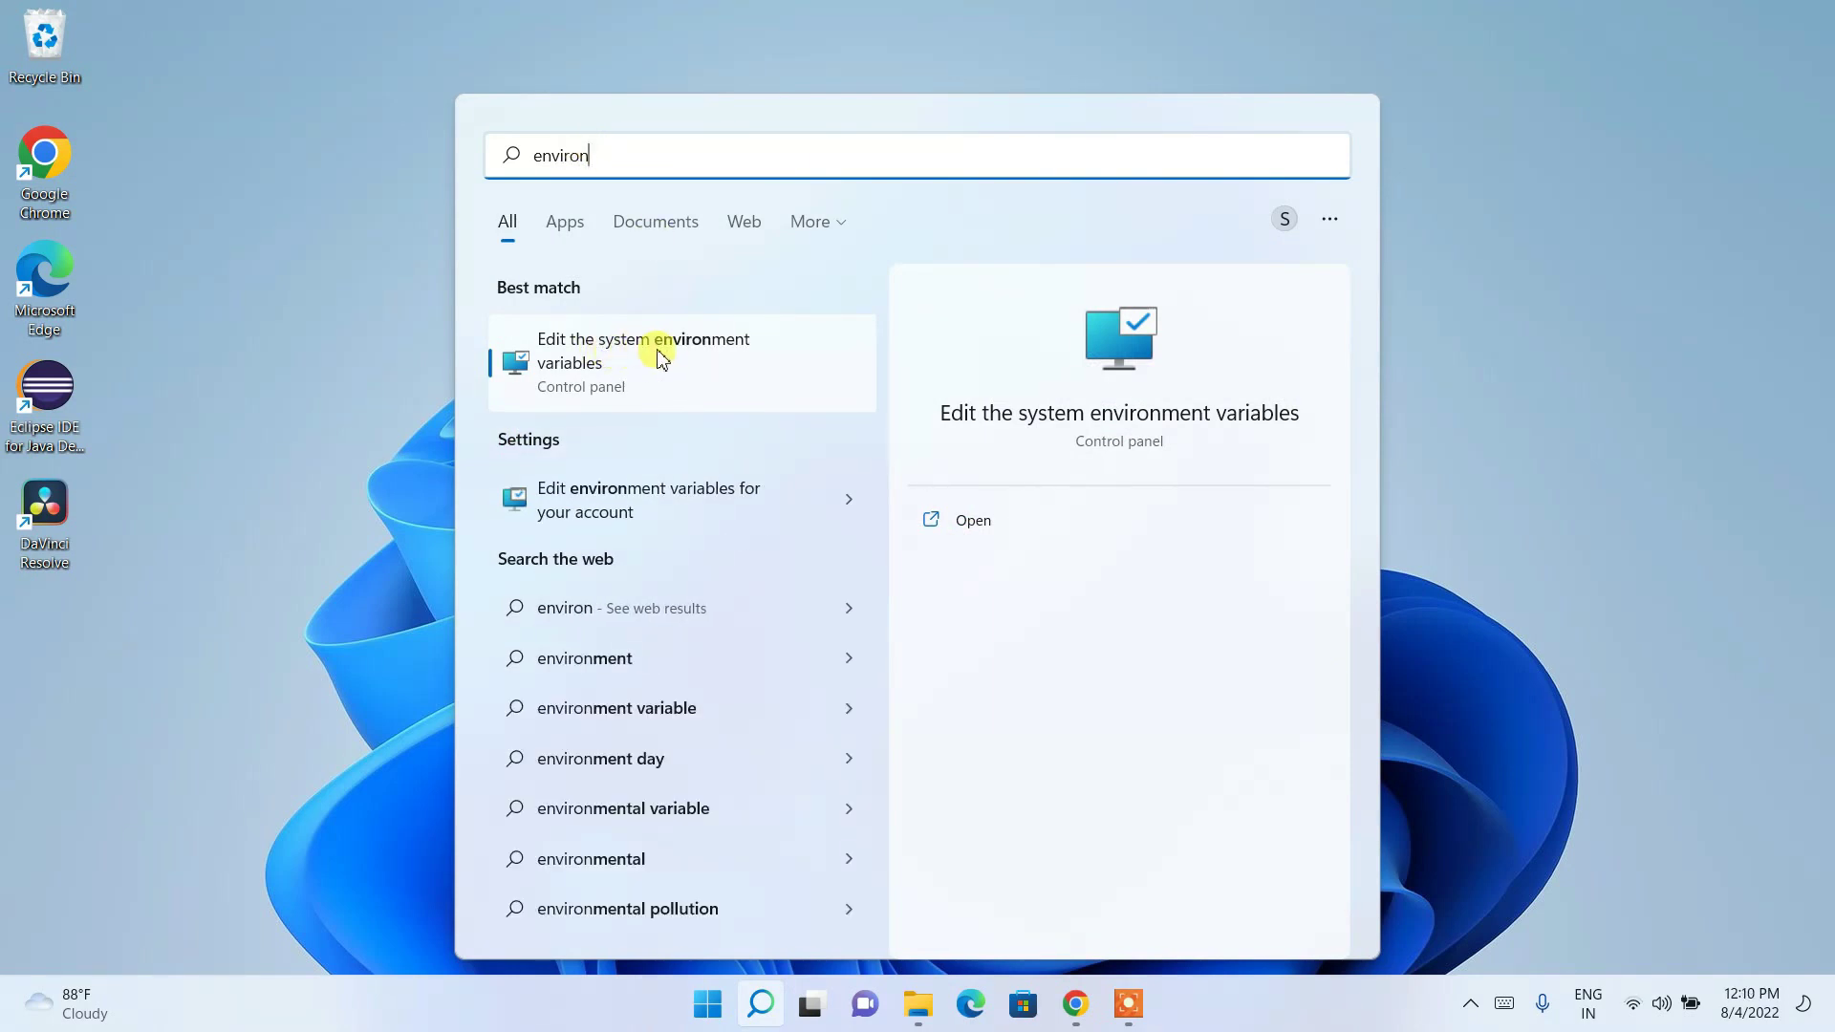
{"action": "left_click", "coordinate": [698, 369]}
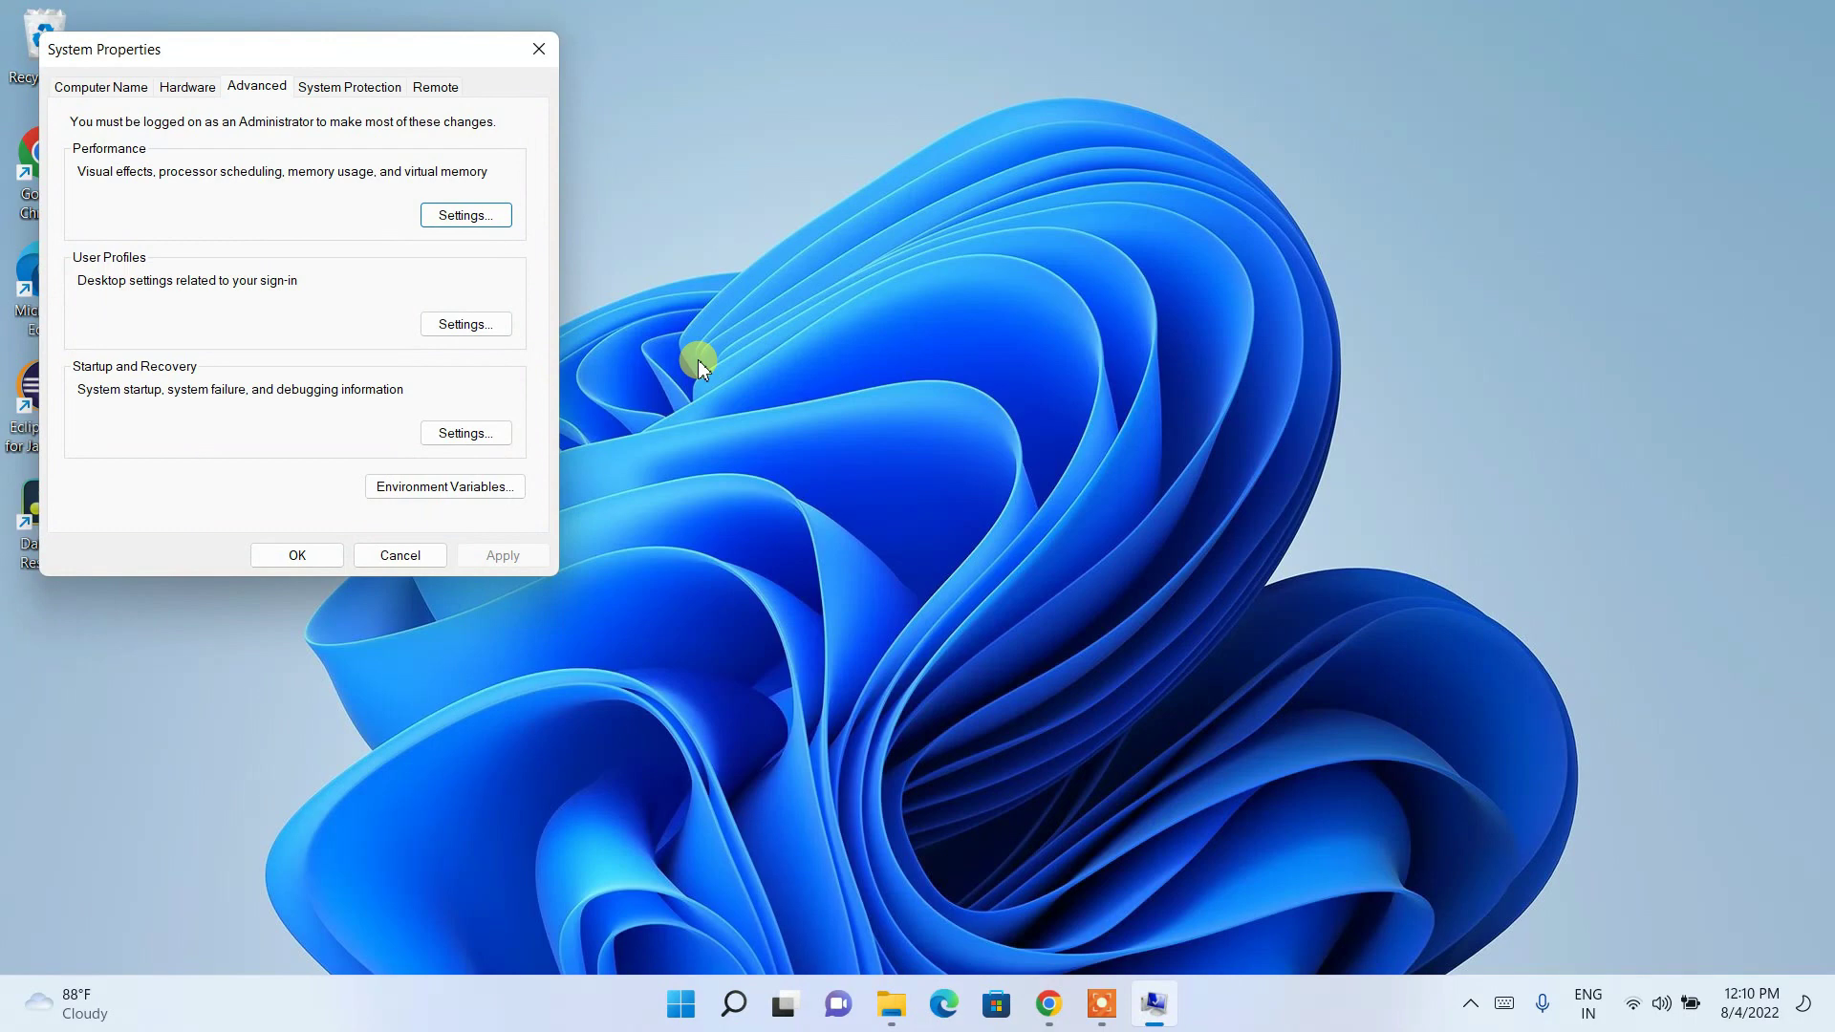
Open Environment Variables and edit the Path entry under System variables
{"action": "left_click_drag", "start_coordinate": [163, 59], "coordinate": [284, 74]}
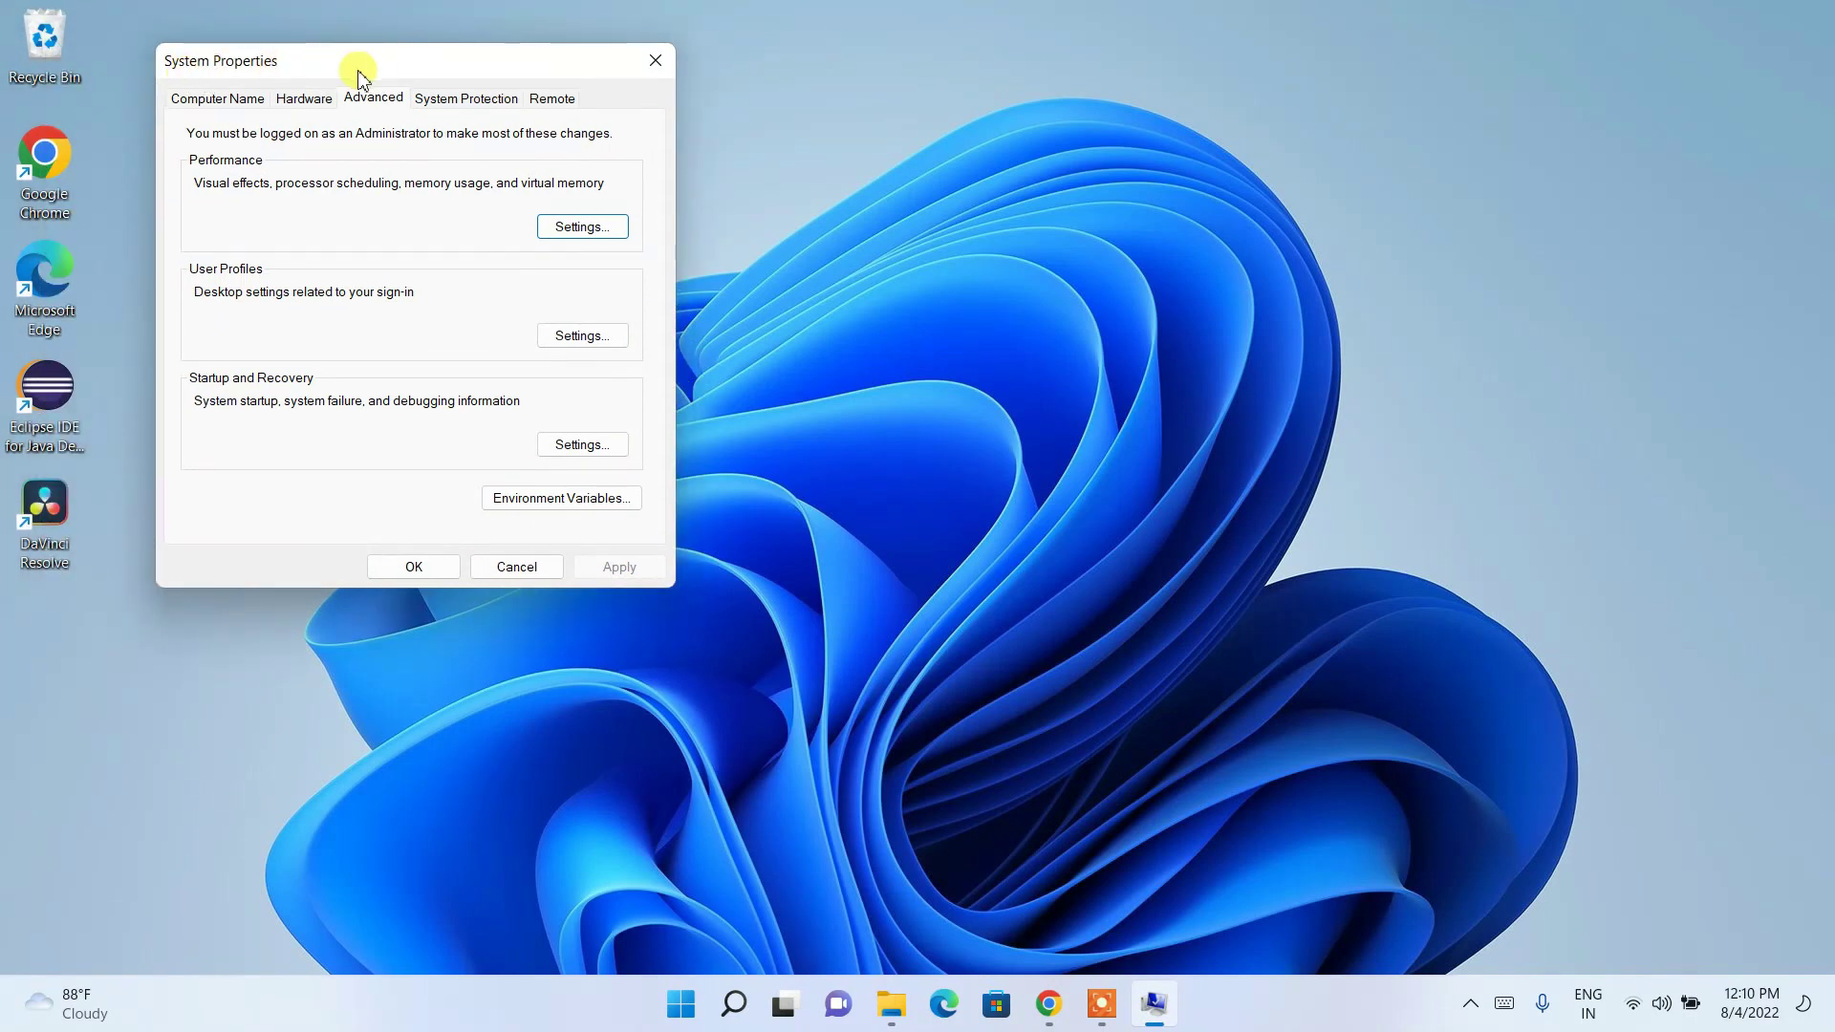
{"action": "left_click", "coordinate": [581, 500]}
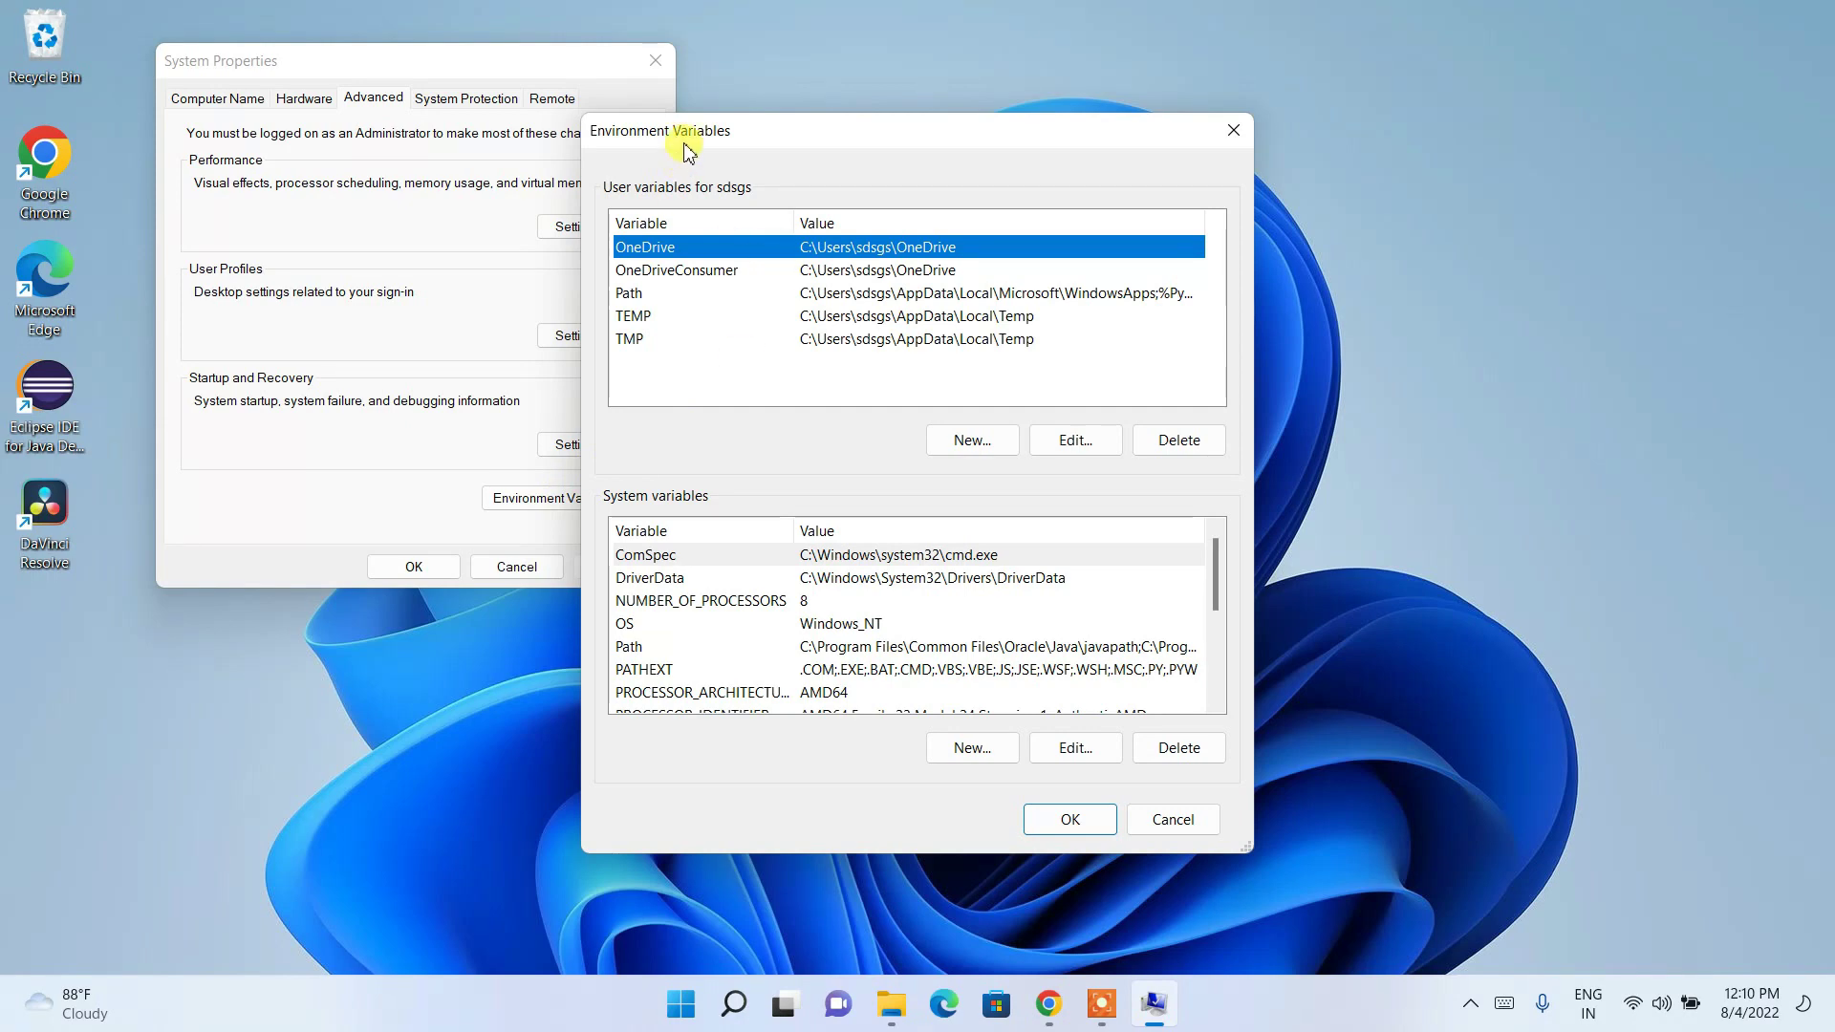
{"action": "left_click_drag", "start_coordinate": [717, 135], "coordinate": [778, 130]}
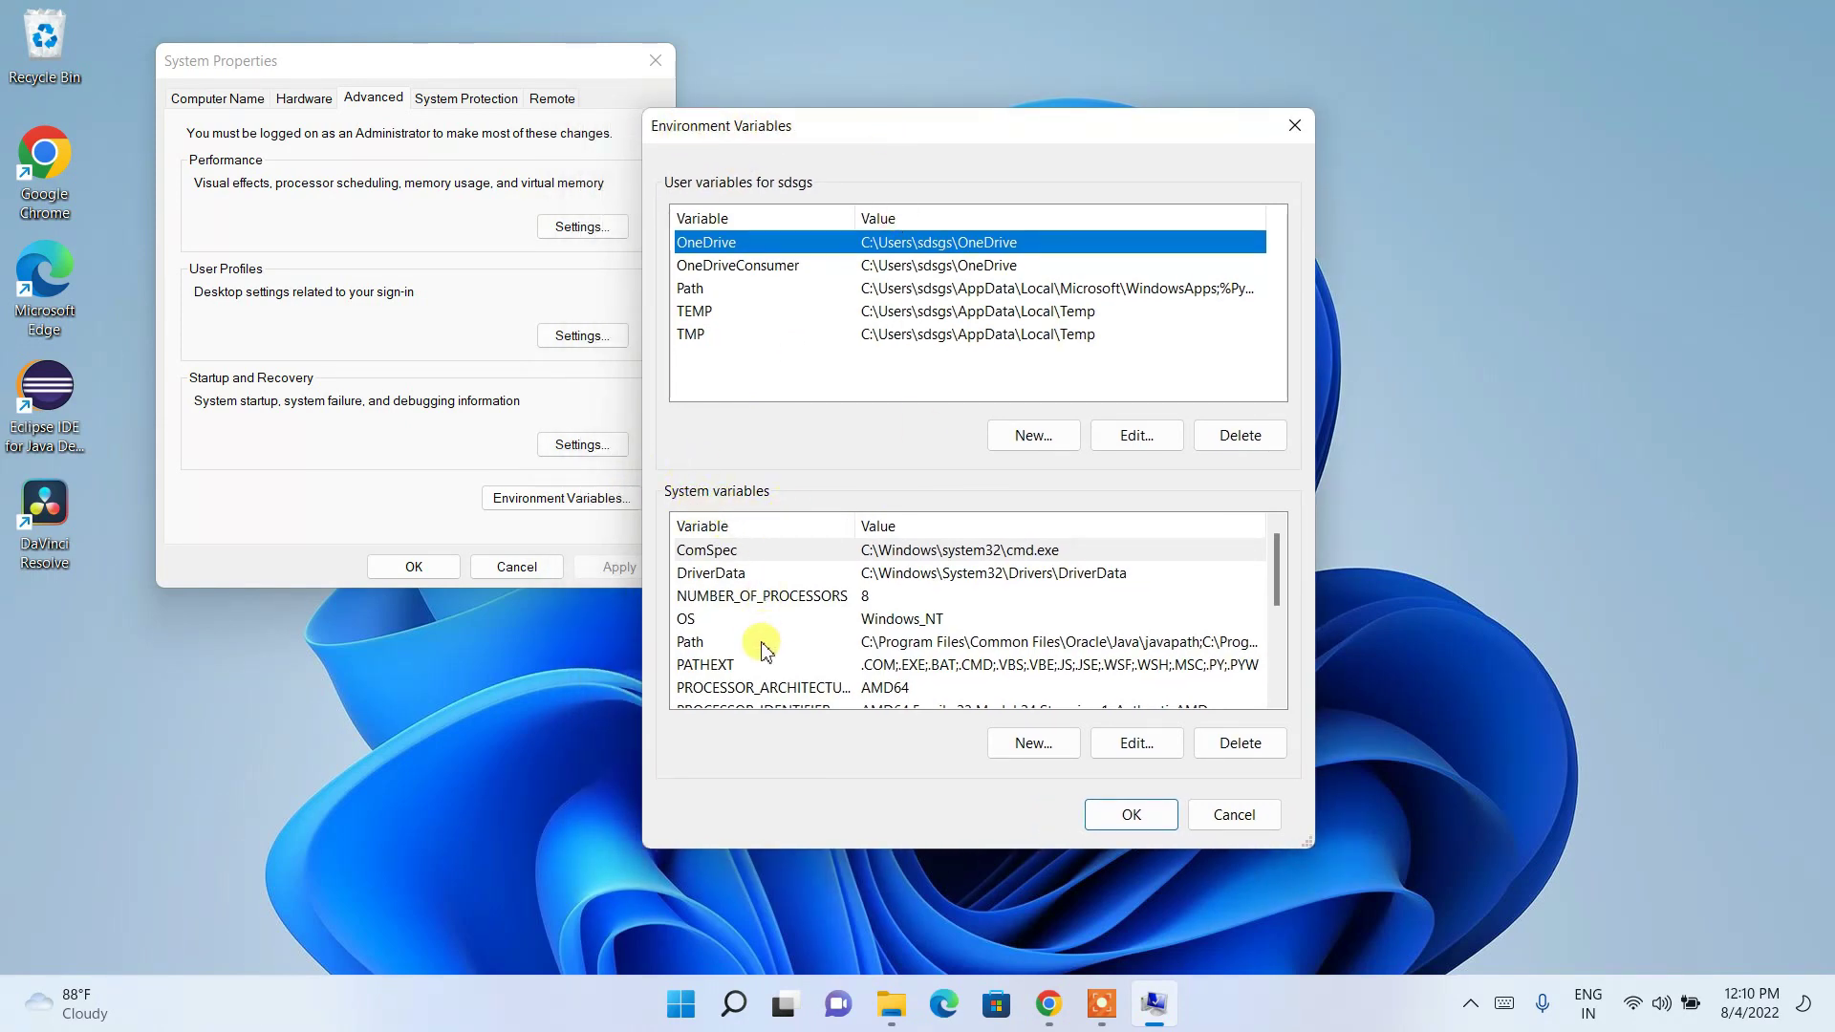
{"action": "left_click", "coordinate": [713, 663]}
{"action": "left_click", "coordinate": [713, 640]}
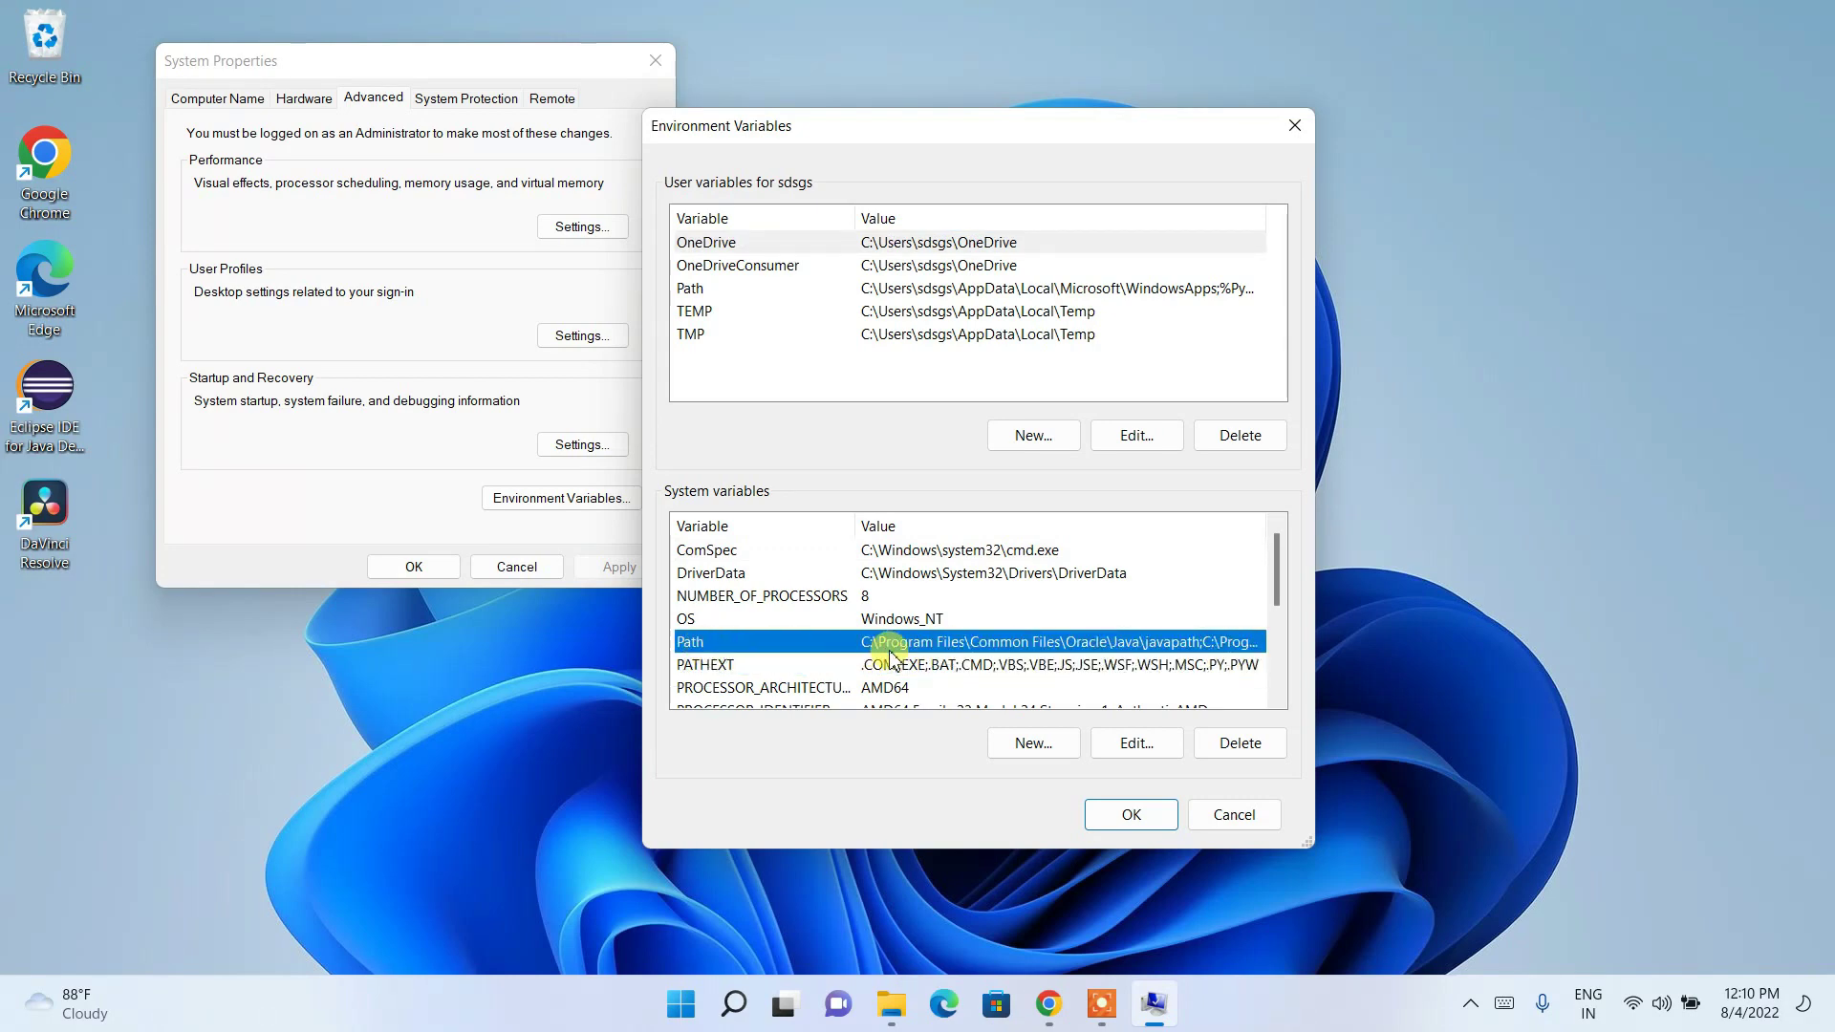
{"action": "left_click", "coordinate": [1144, 745]}
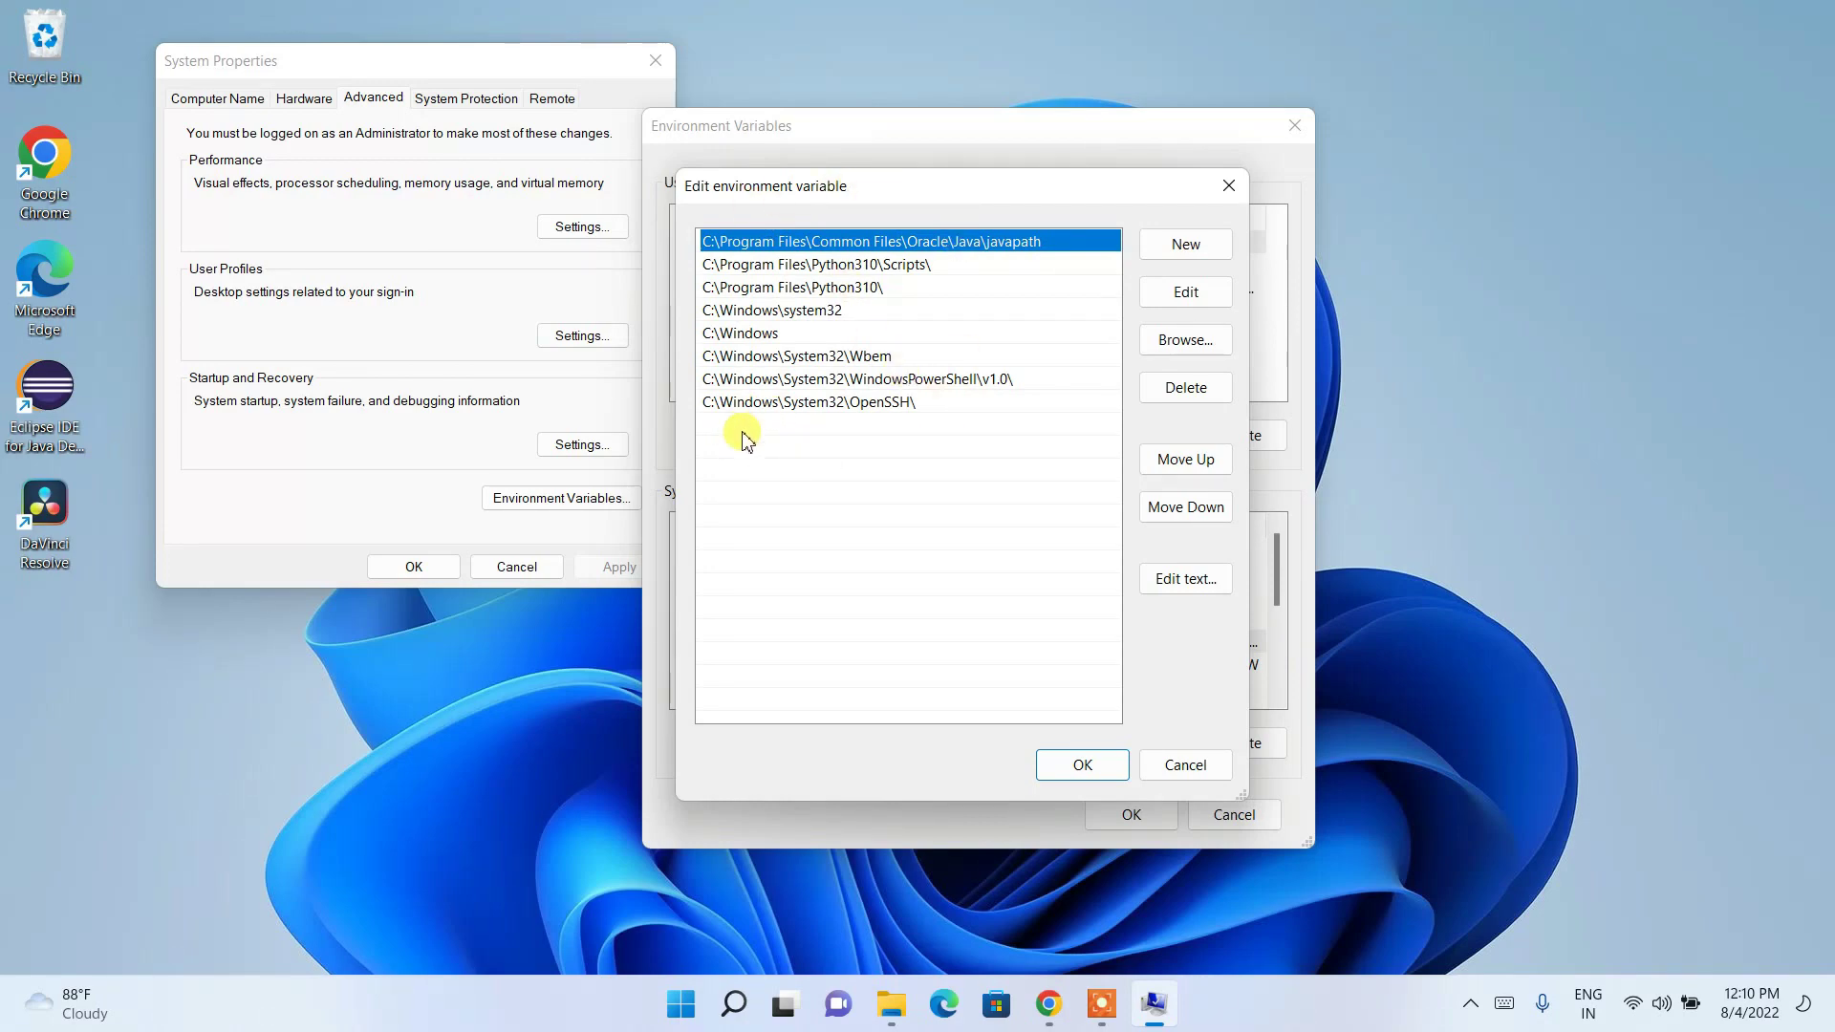
Browse File Explorer to C:\Program Files\Java\jdk-18.0.2\bin
{"action": "left_click", "coordinate": [890, 1003]}
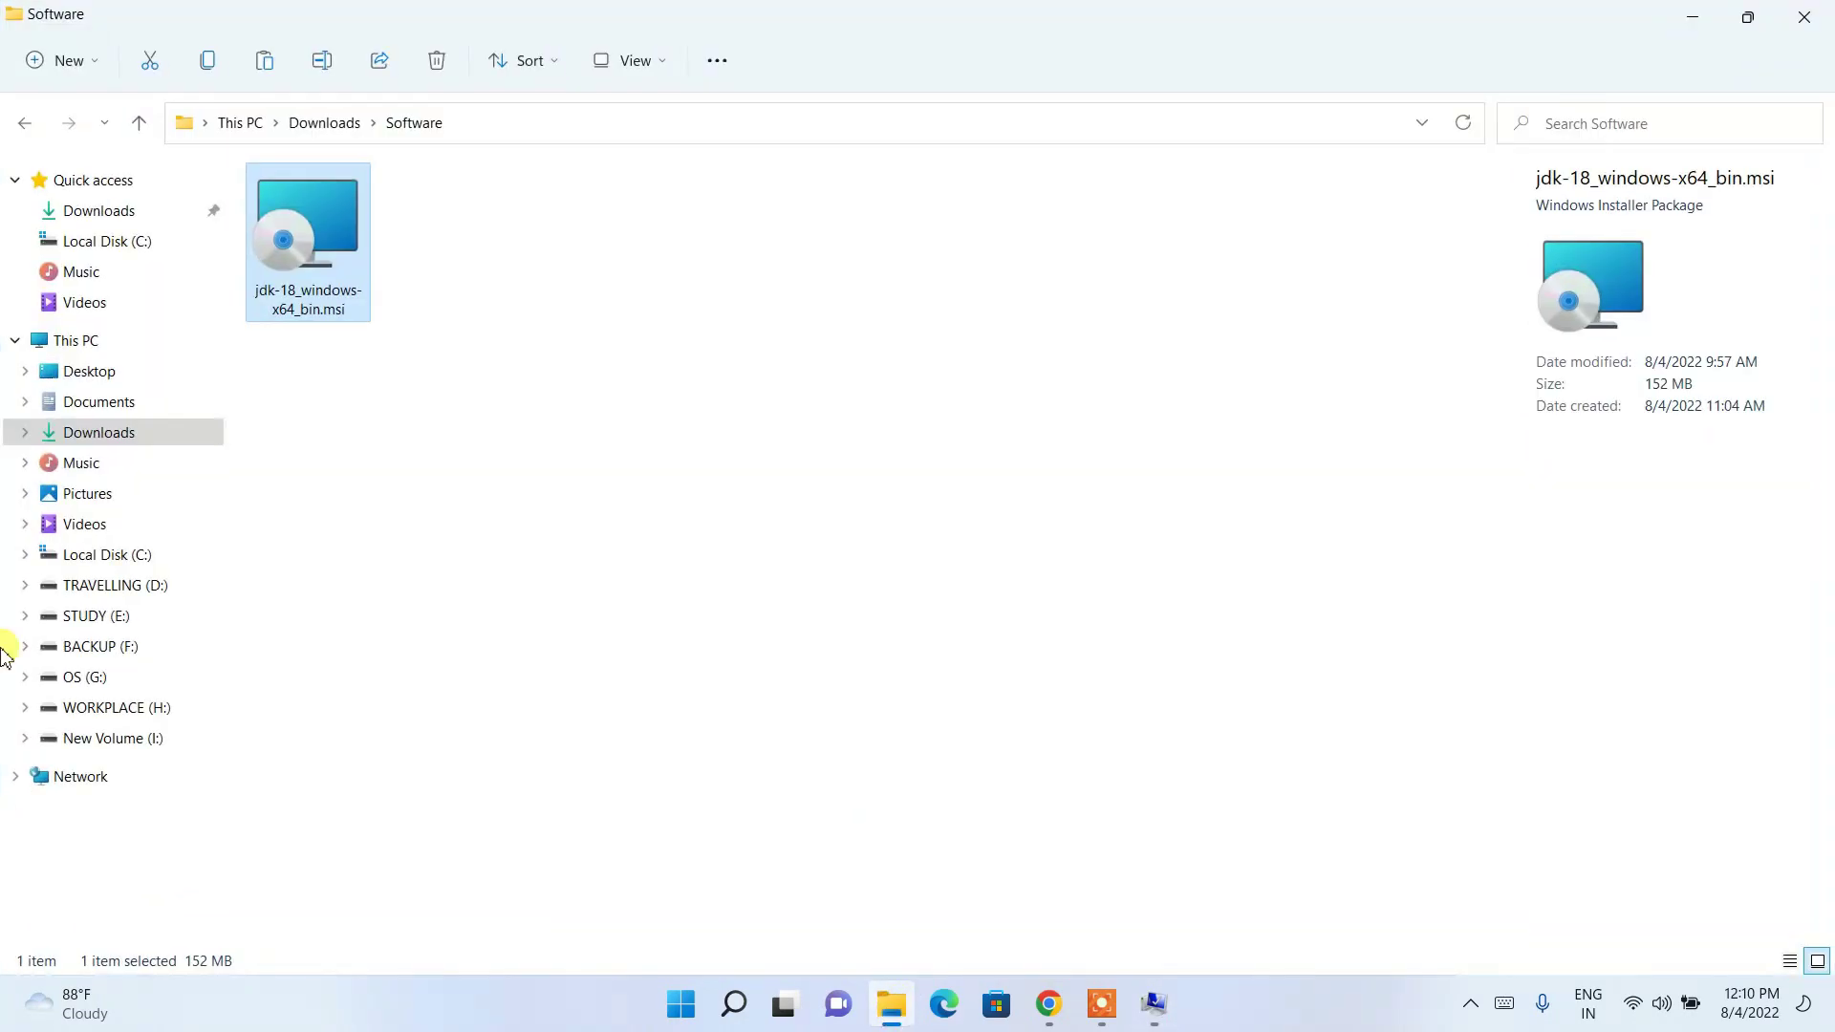
{"action": "left_click", "coordinate": [138, 554]}
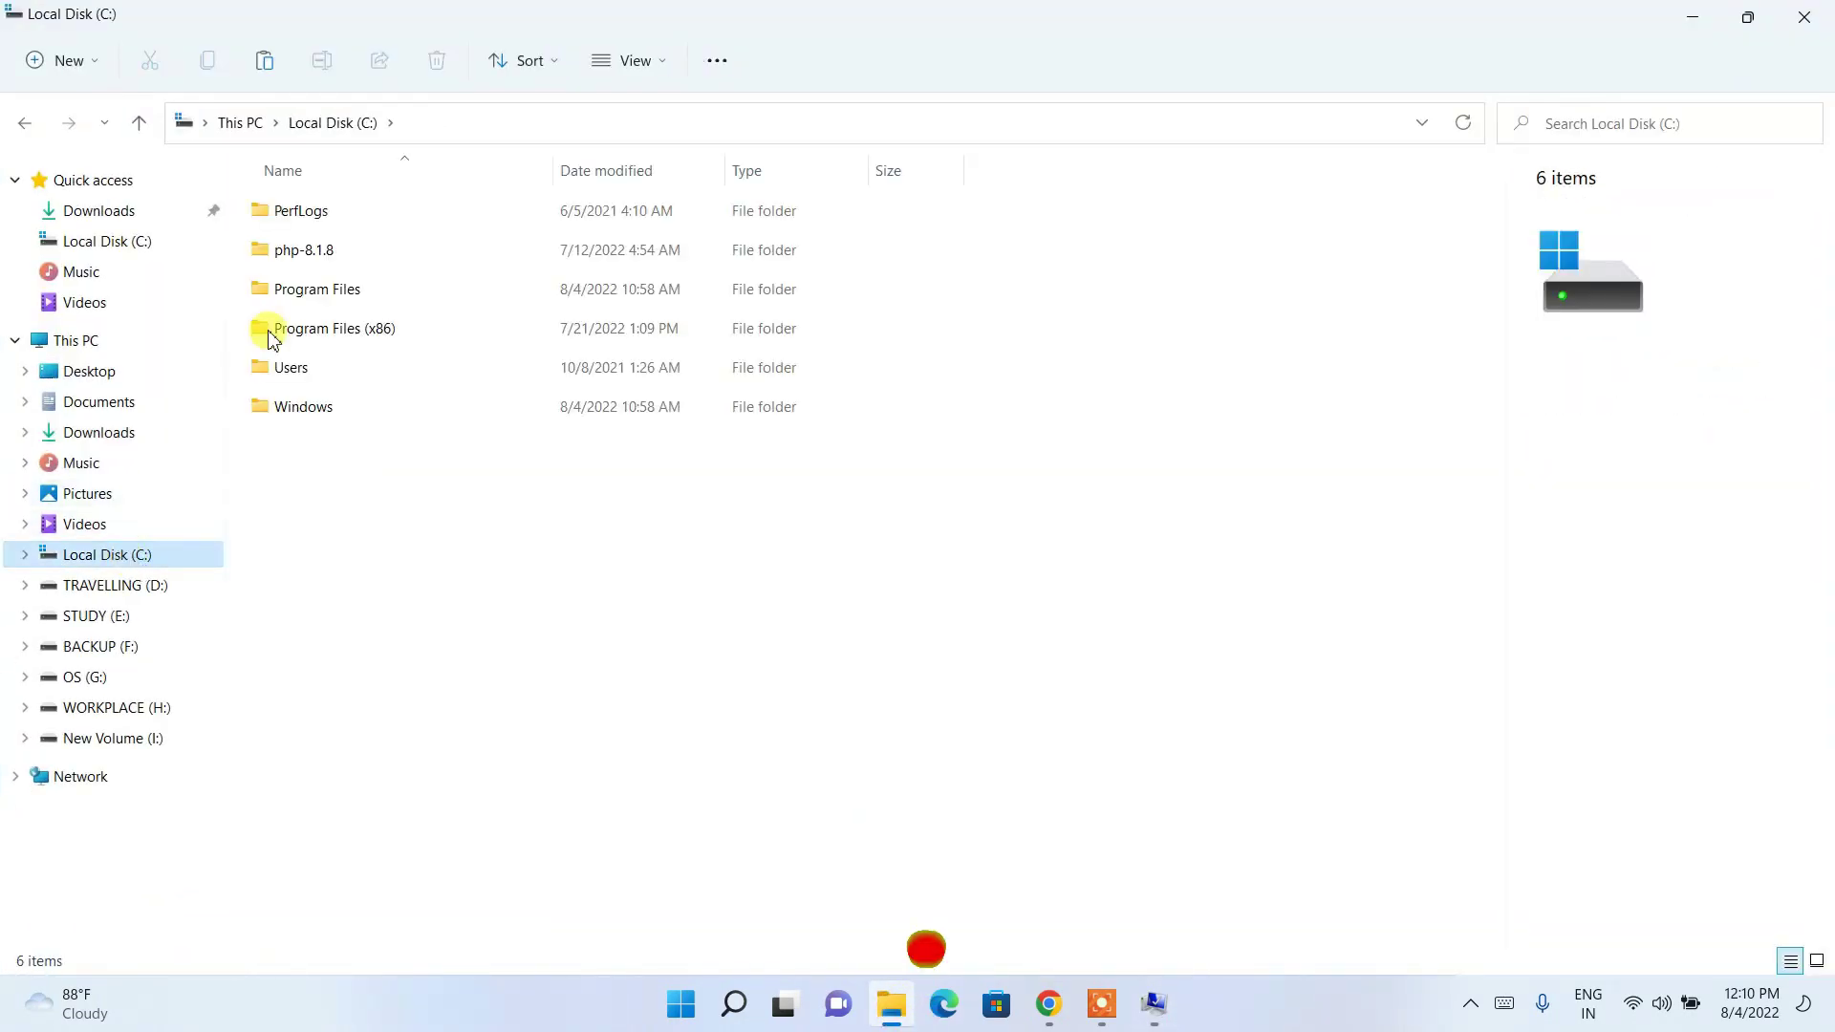
{"action": "double_click", "coordinate": [311, 280]}
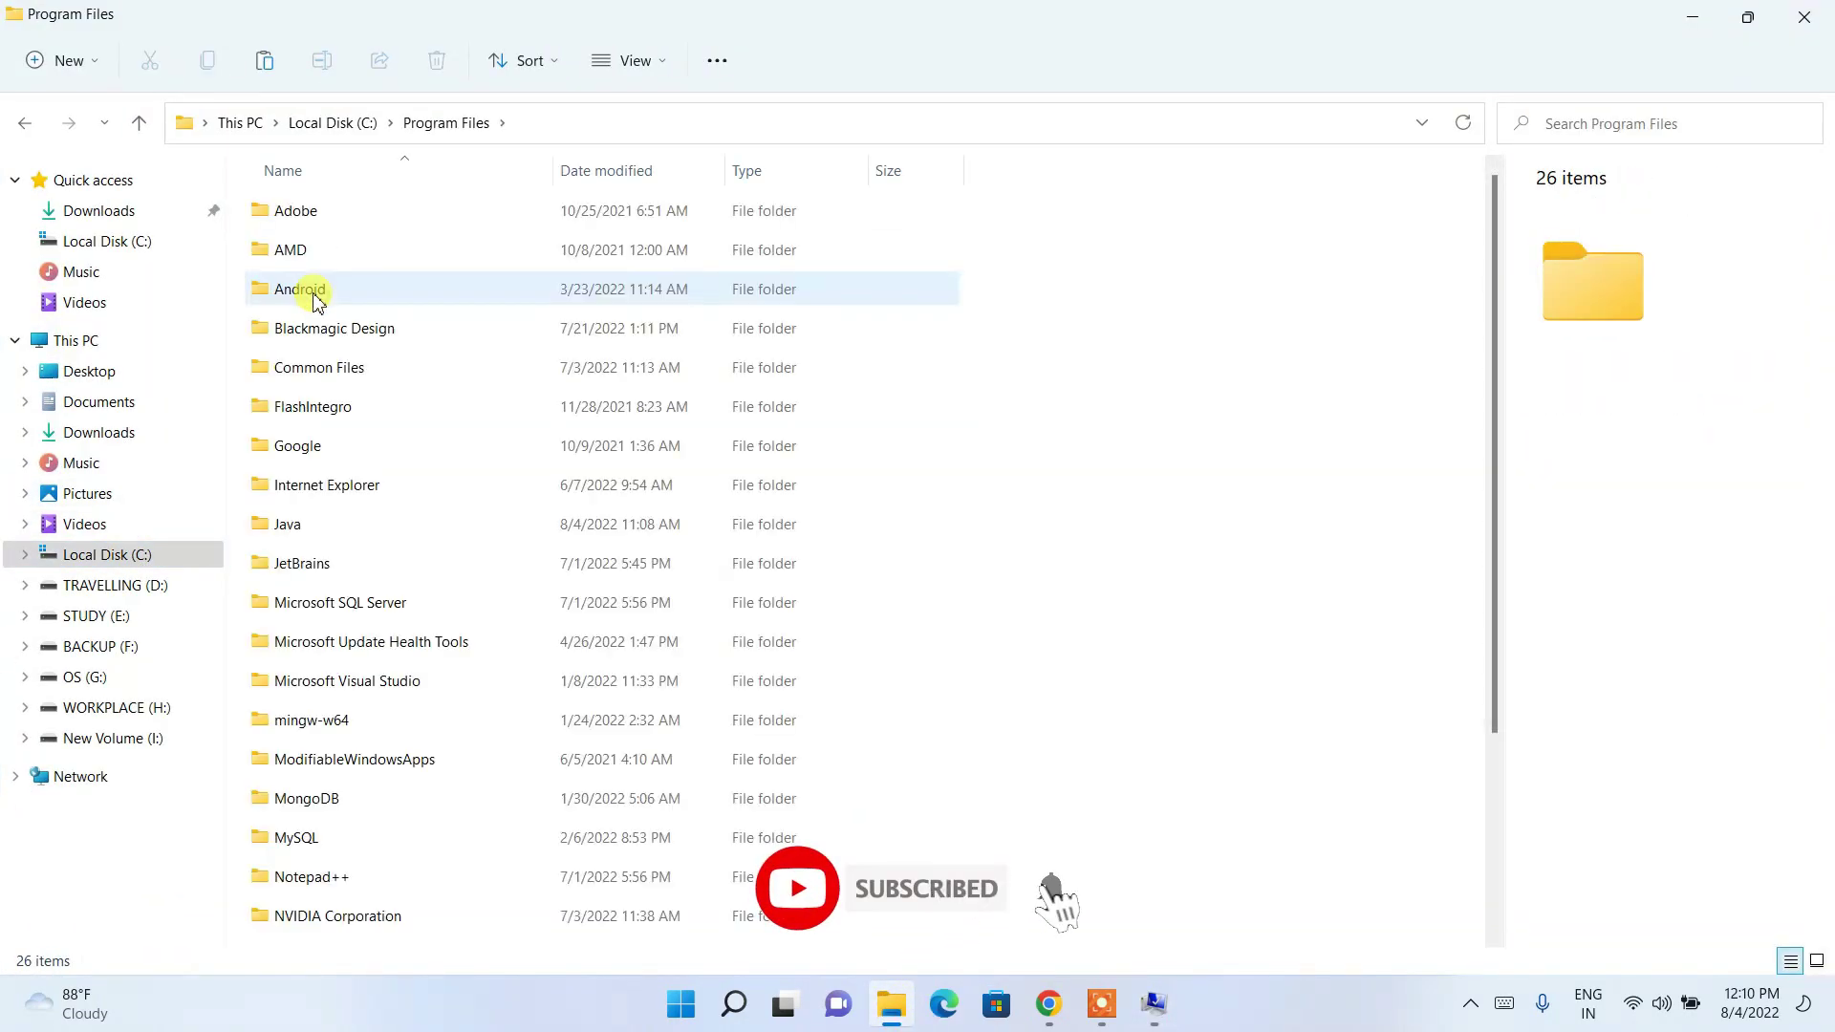
{"action": "scroll", "coordinate": [423, 712], "scroll_direction": "down", "scroll_amount": 3}
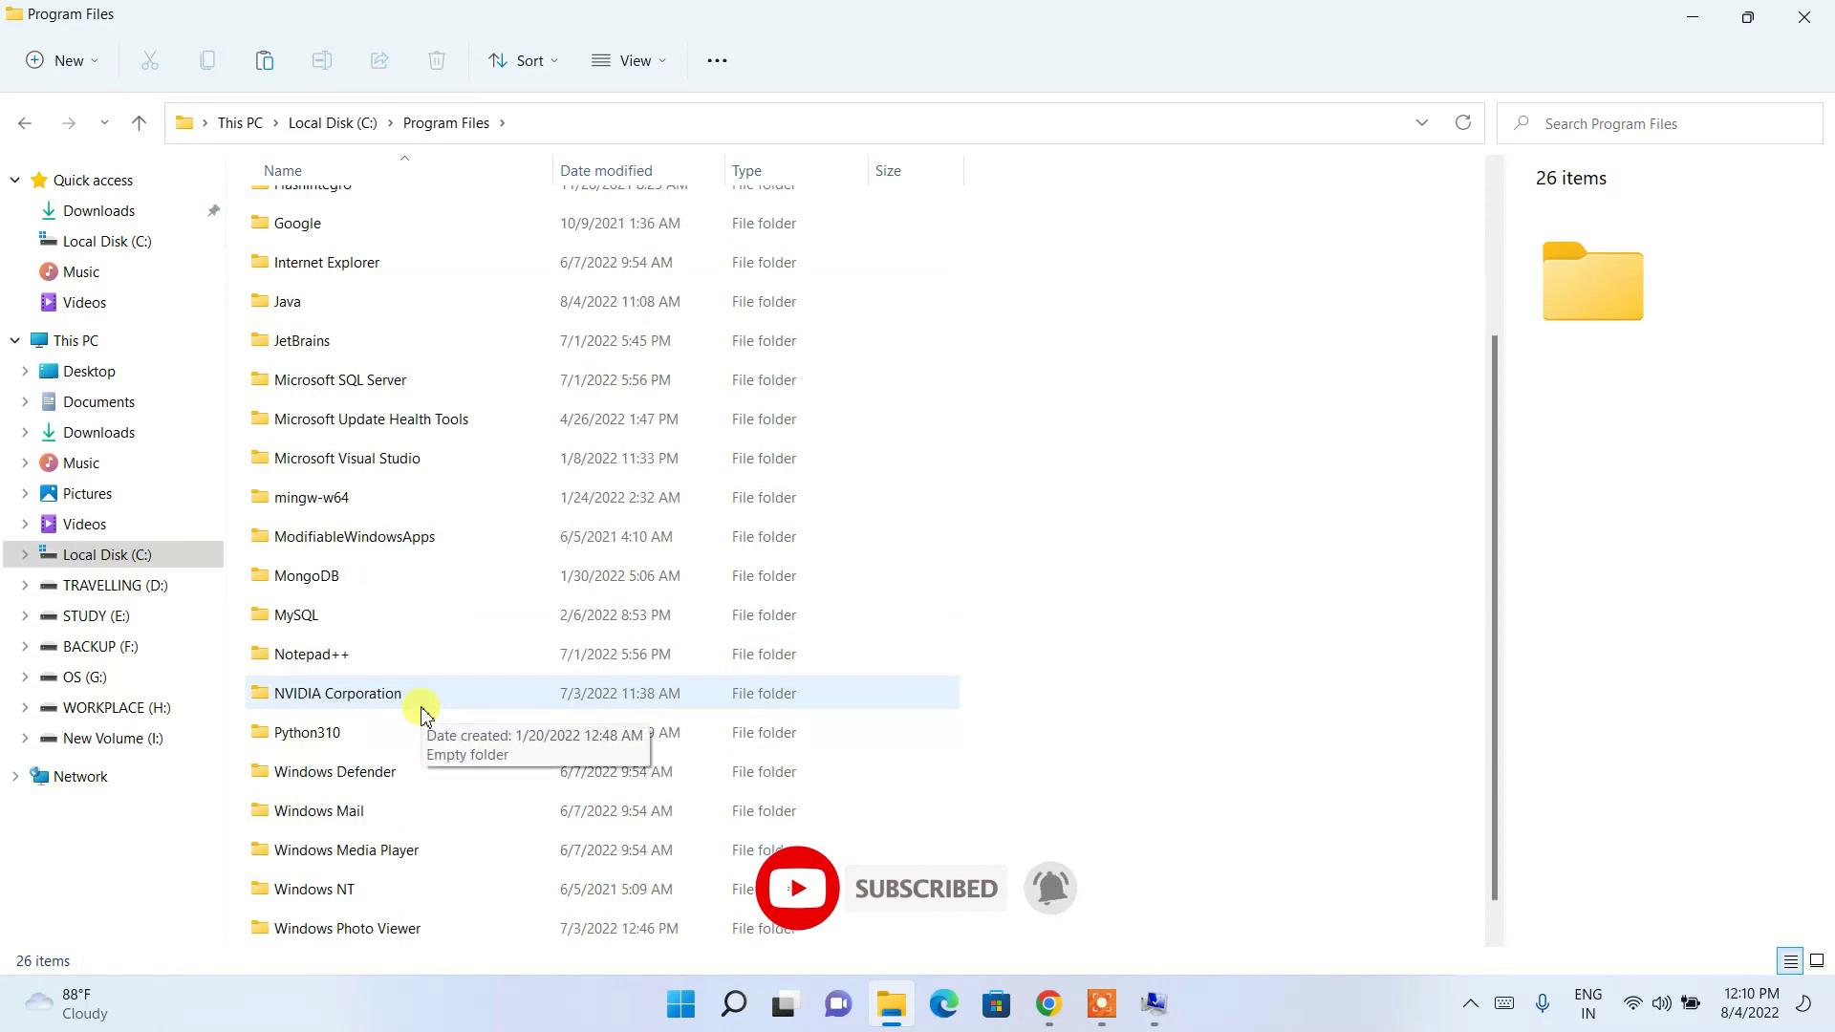
{"action": "scroll", "coordinate": [420, 712], "scroll_direction": "up", "scroll_amount": 3}
{"action": "left_click", "coordinate": [288, 521]}
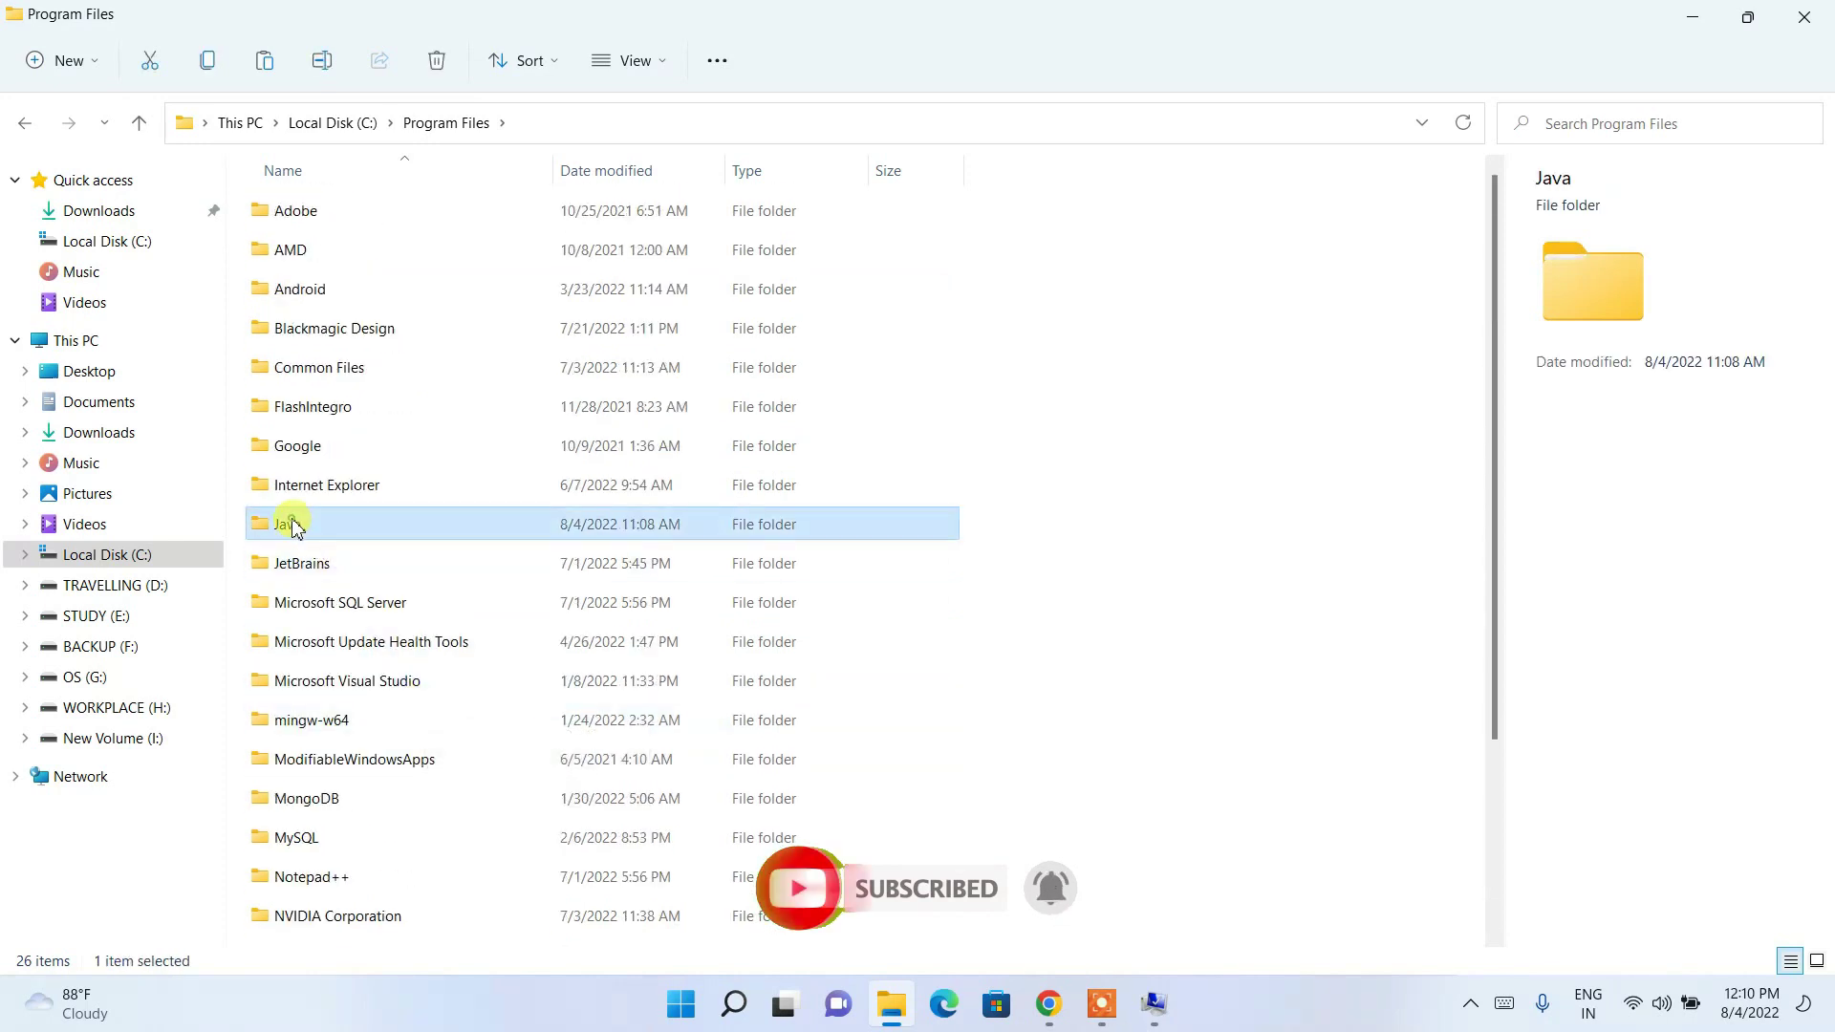
{"action": "double_click", "coordinate": [327, 532]}
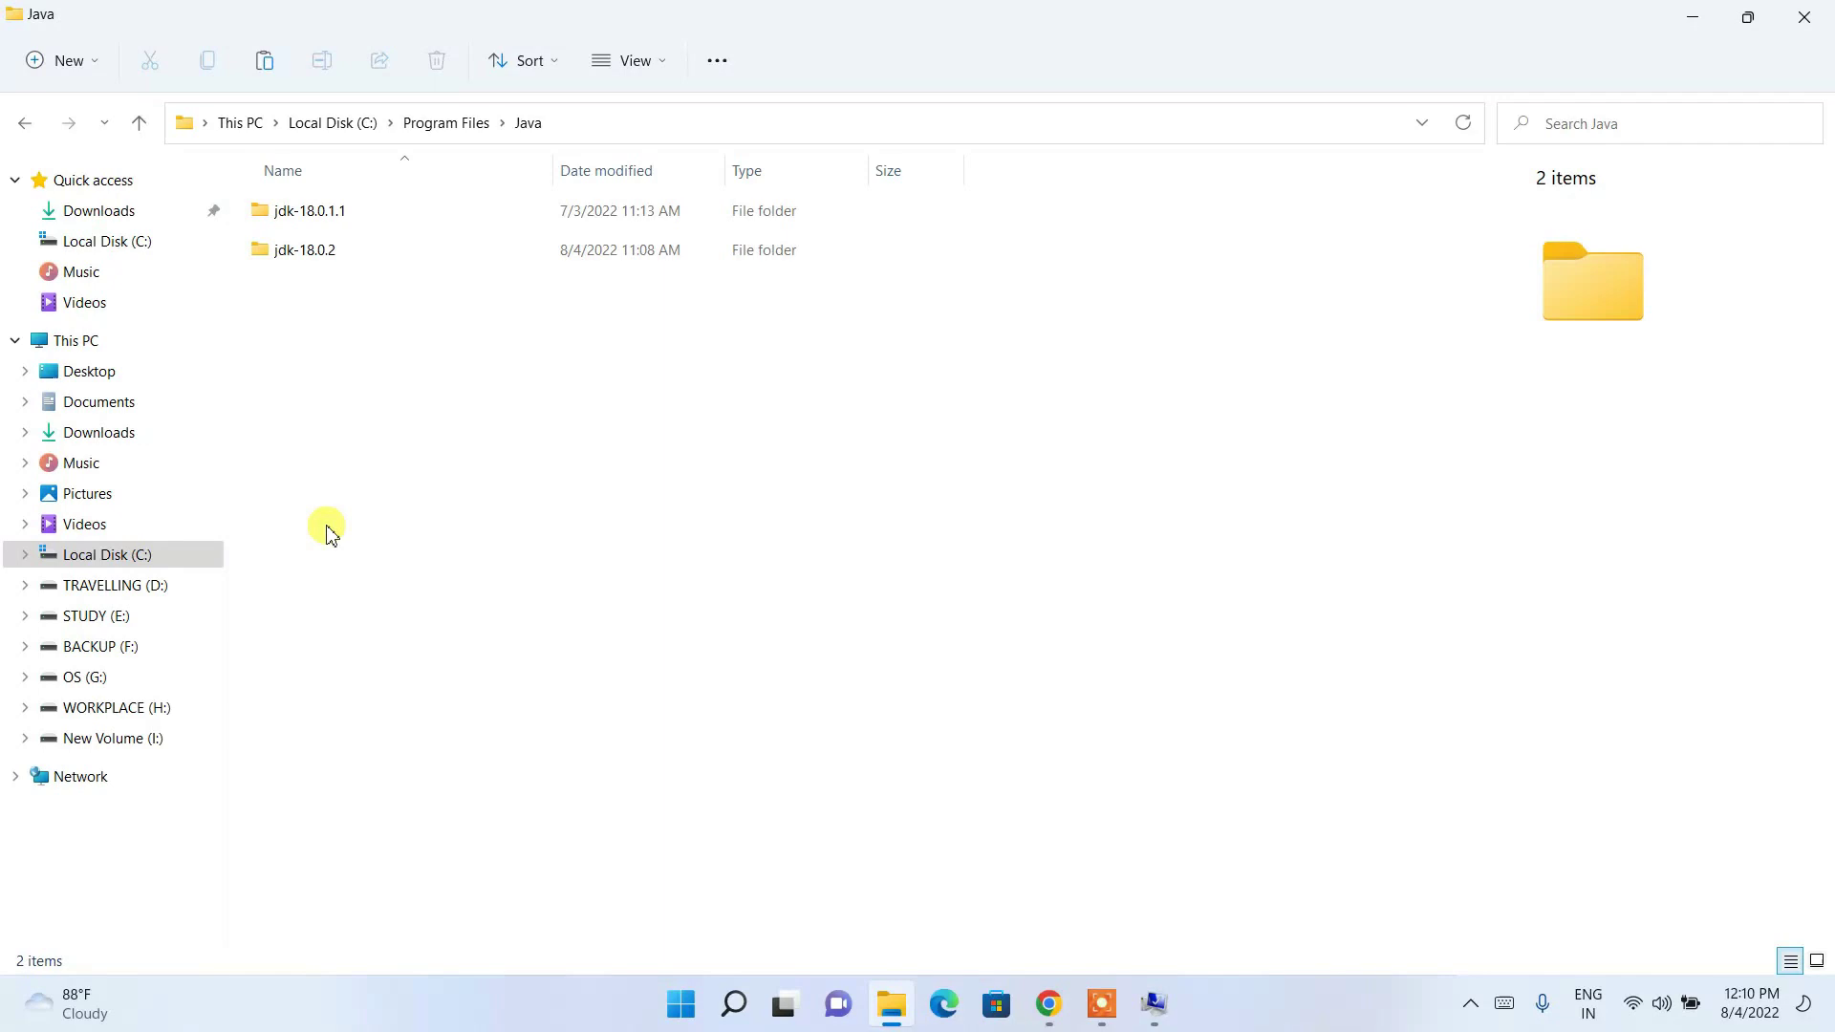
{"action": "left_click", "coordinate": [353, 254]}
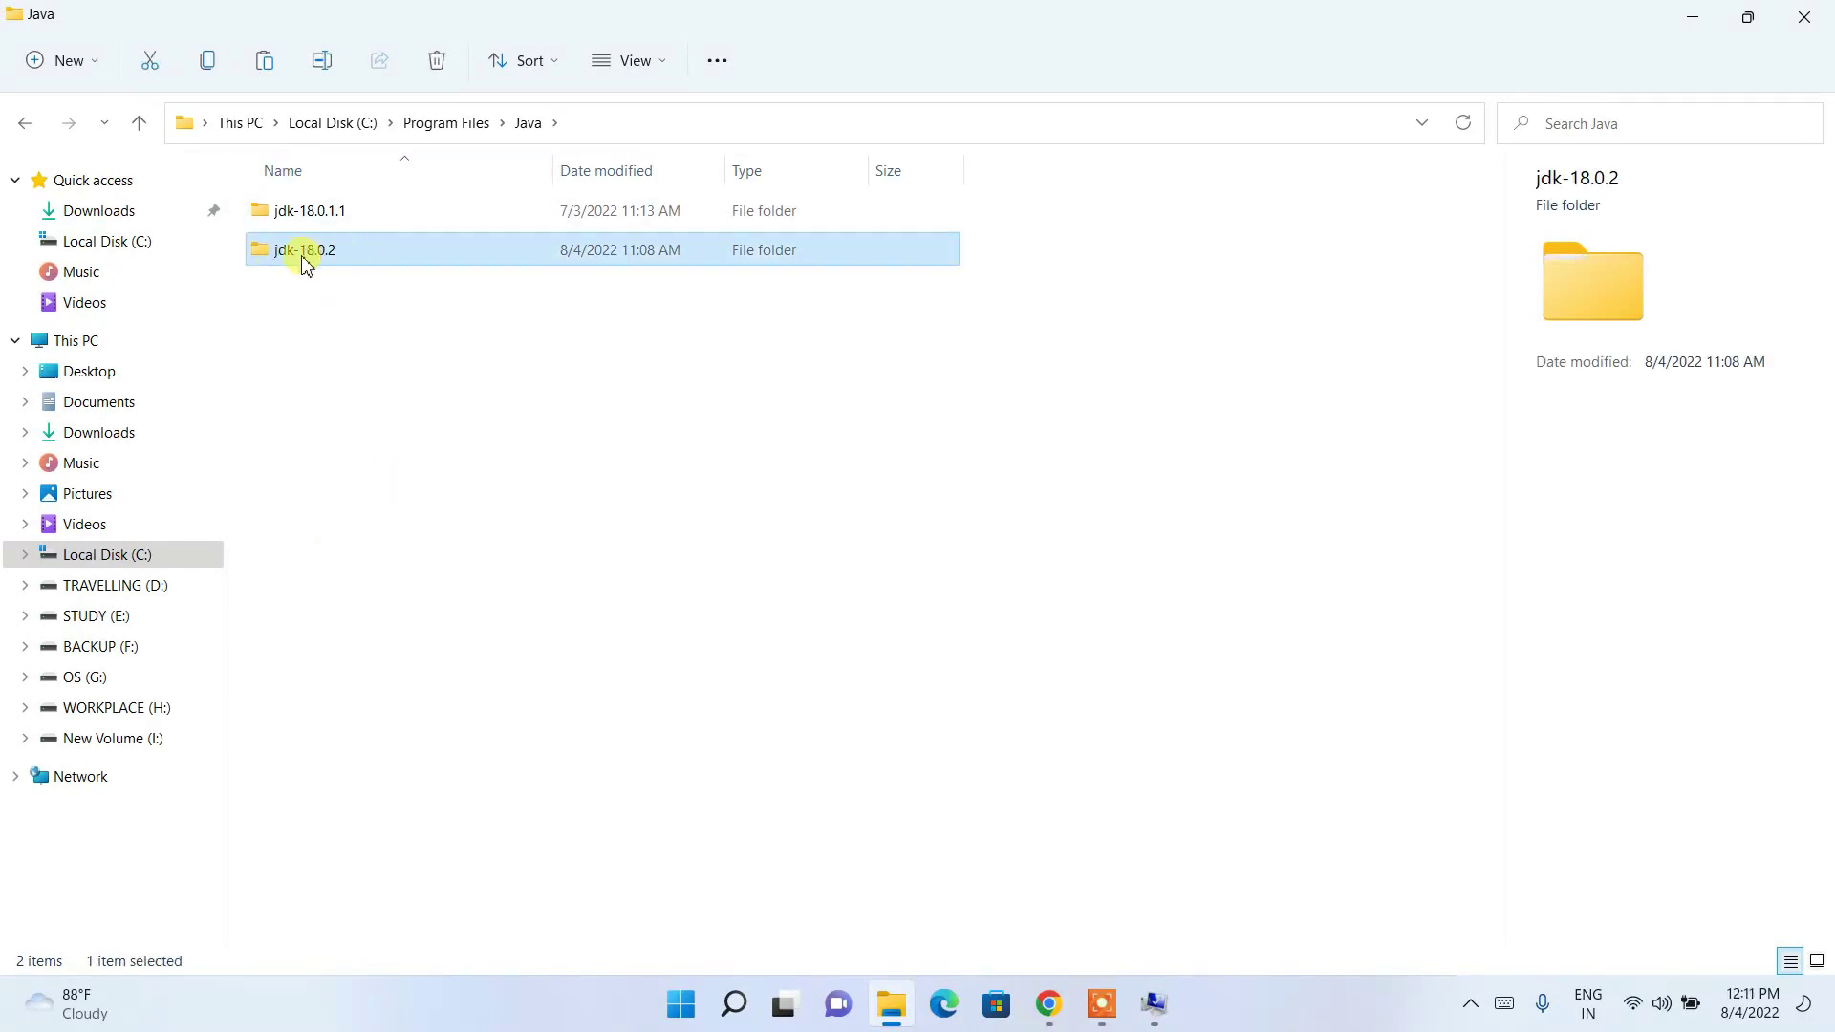
{"action": "double_click", "coordinate": [350, 252]}
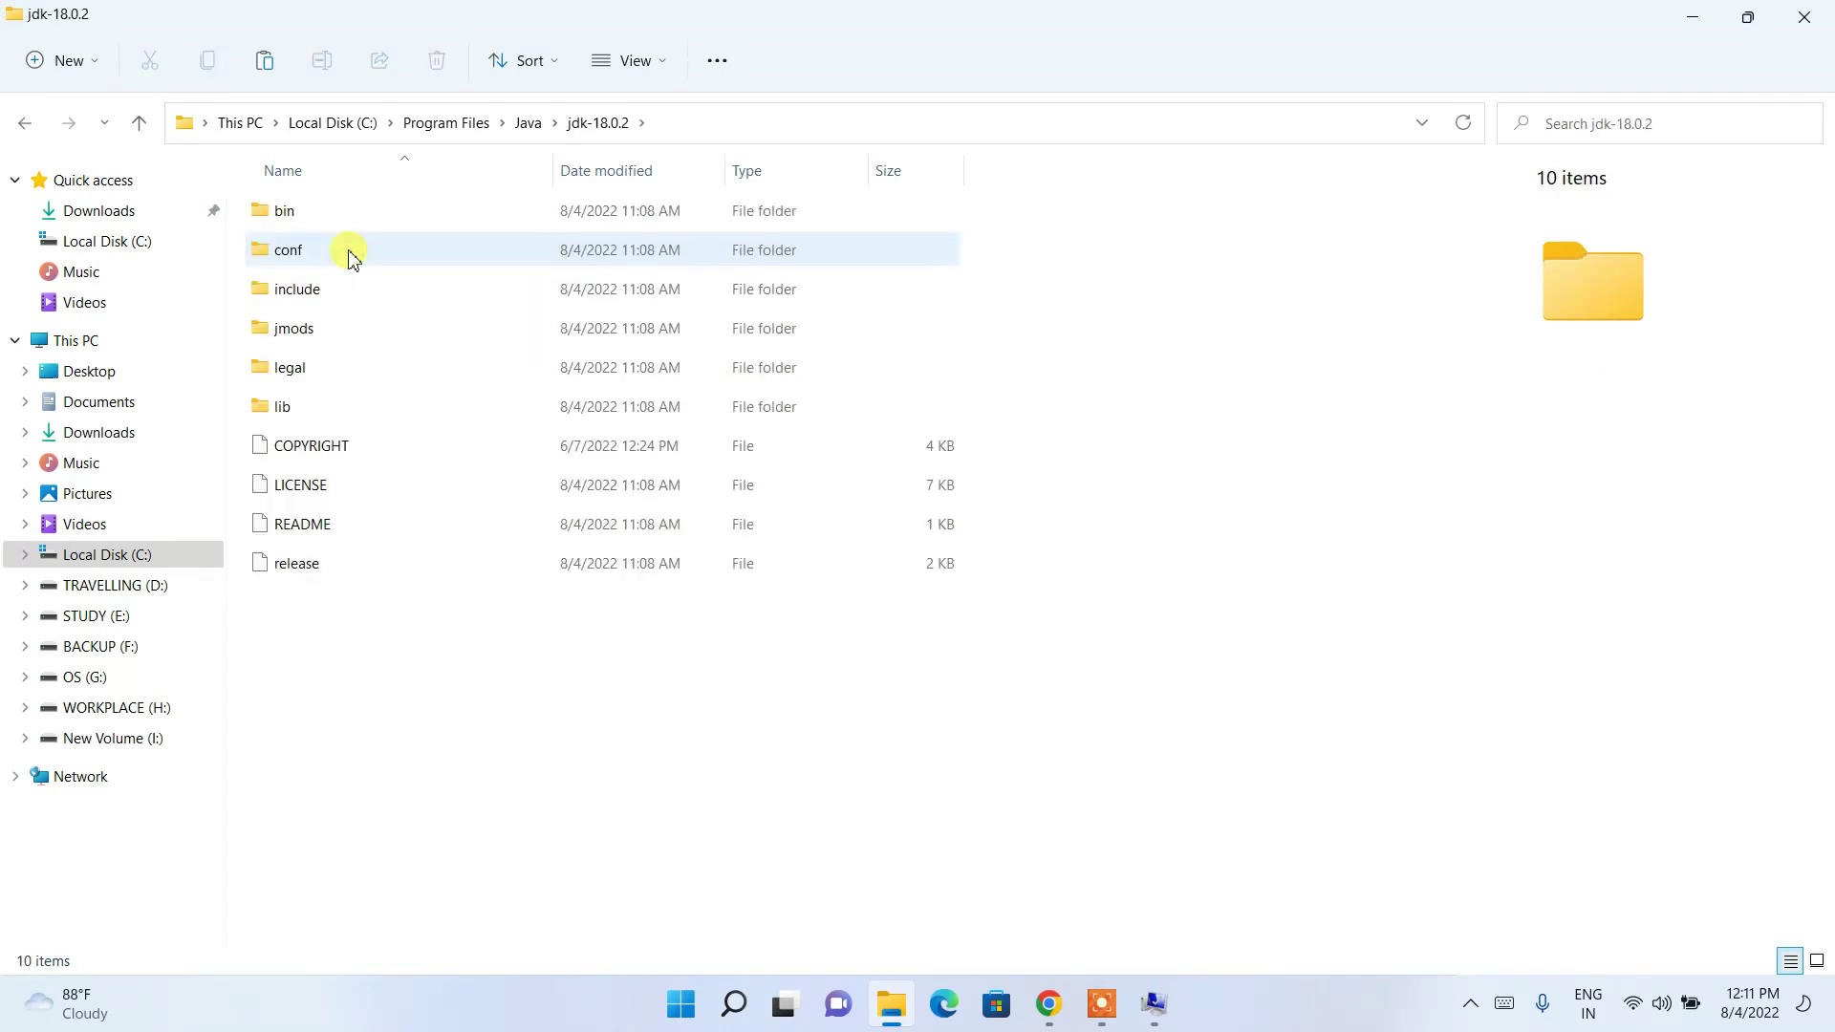
{"action": "double_click", "coordinate": [324, 216]}
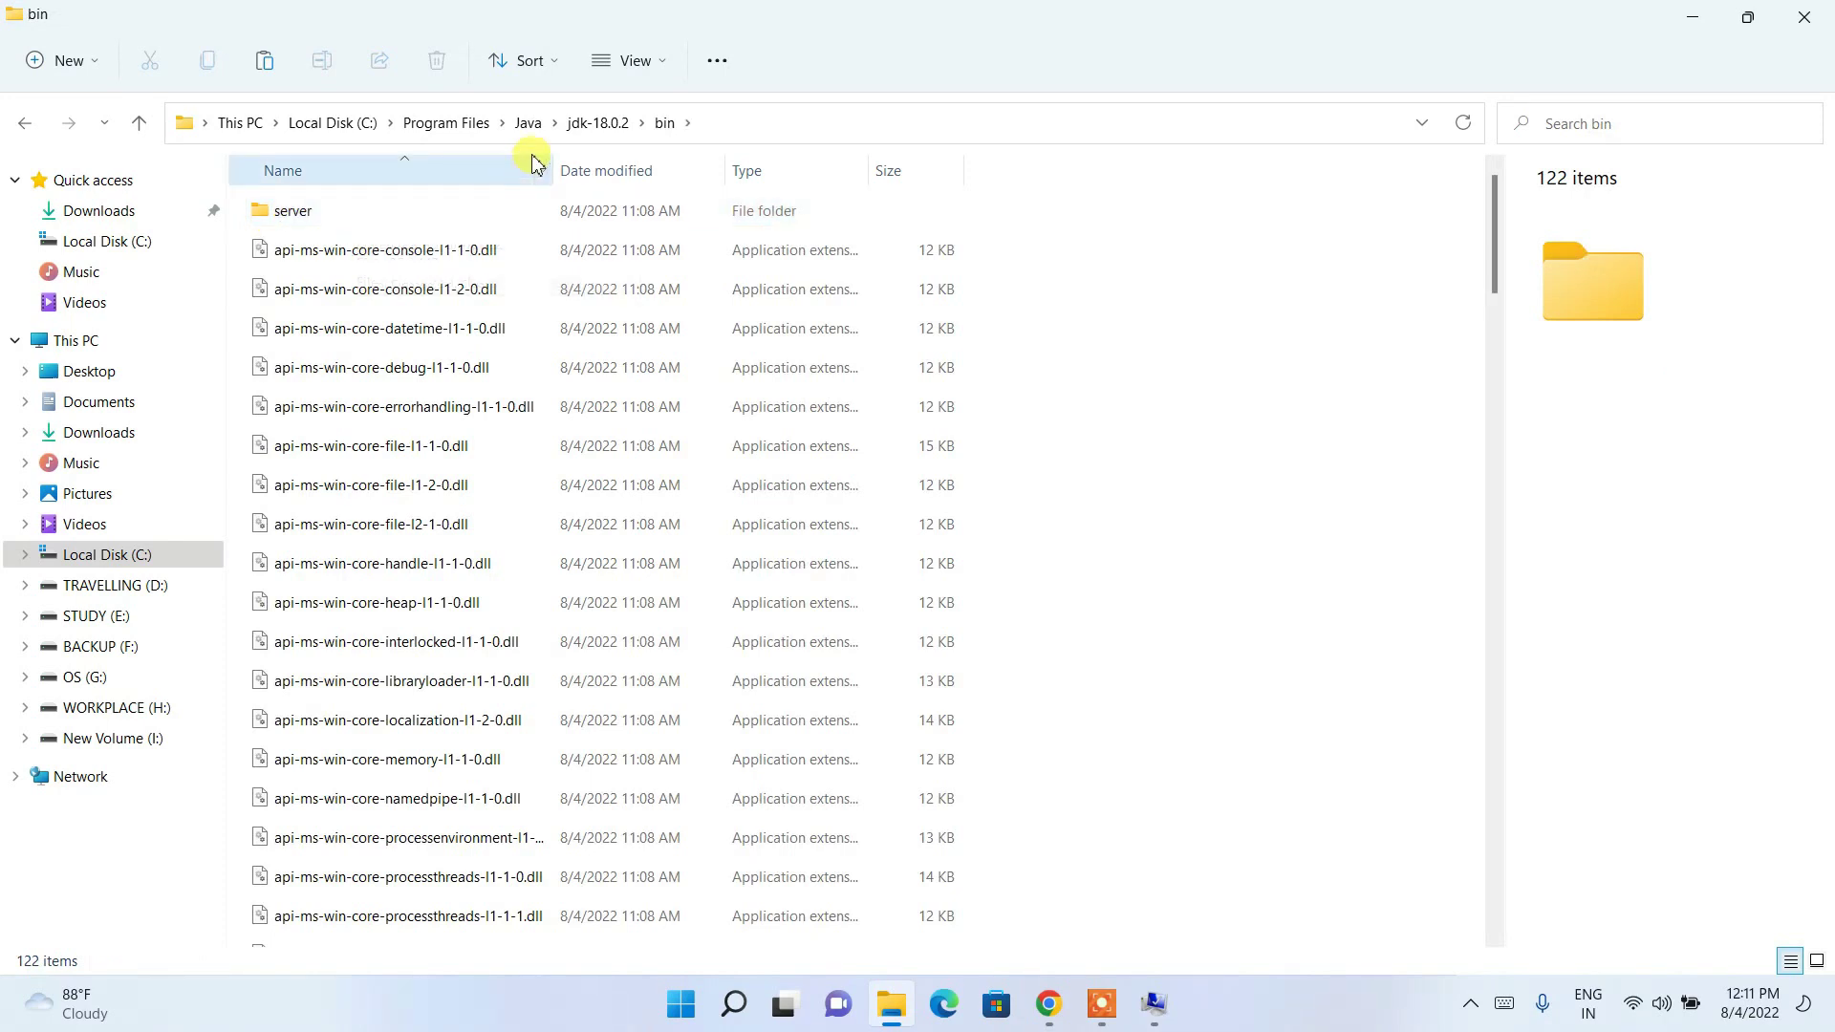
Copy the bin folder's full path from the address bar, then minimize Explorer
{"action": "left_click", "coordinate": [755, 122]}
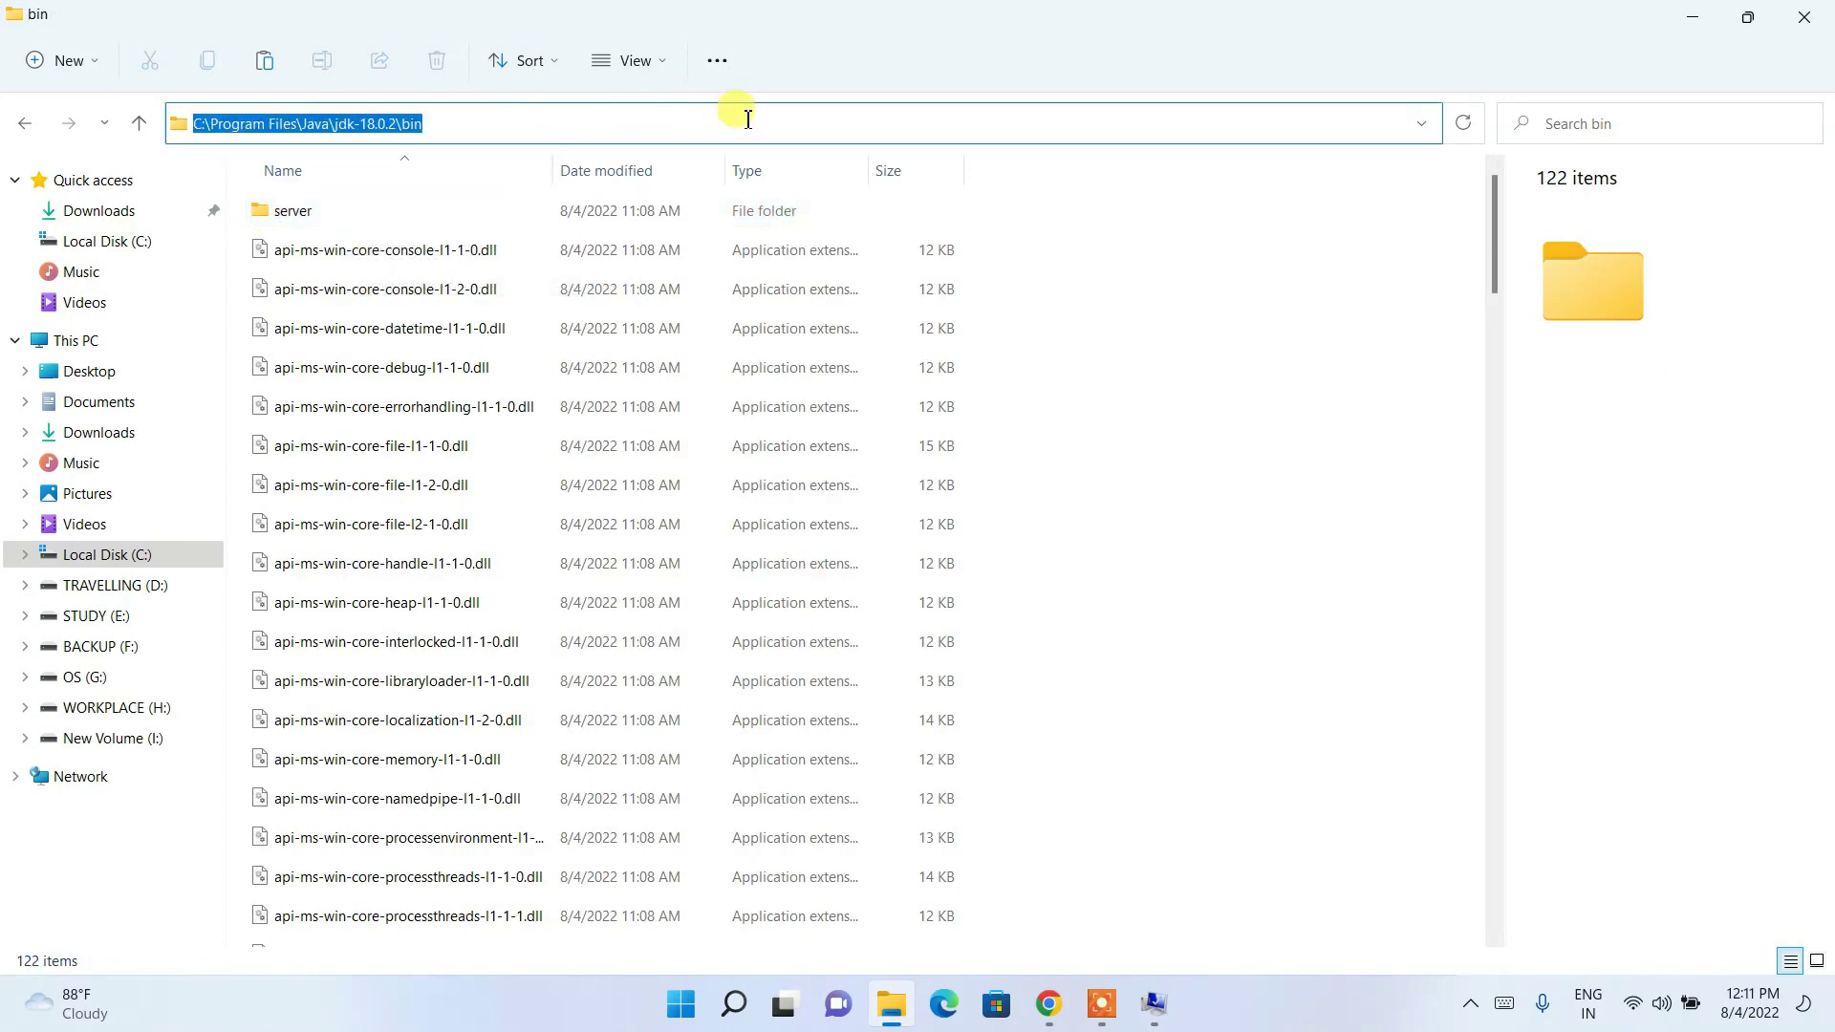
{"action": "right_click", "coordinate": [754, 125]}
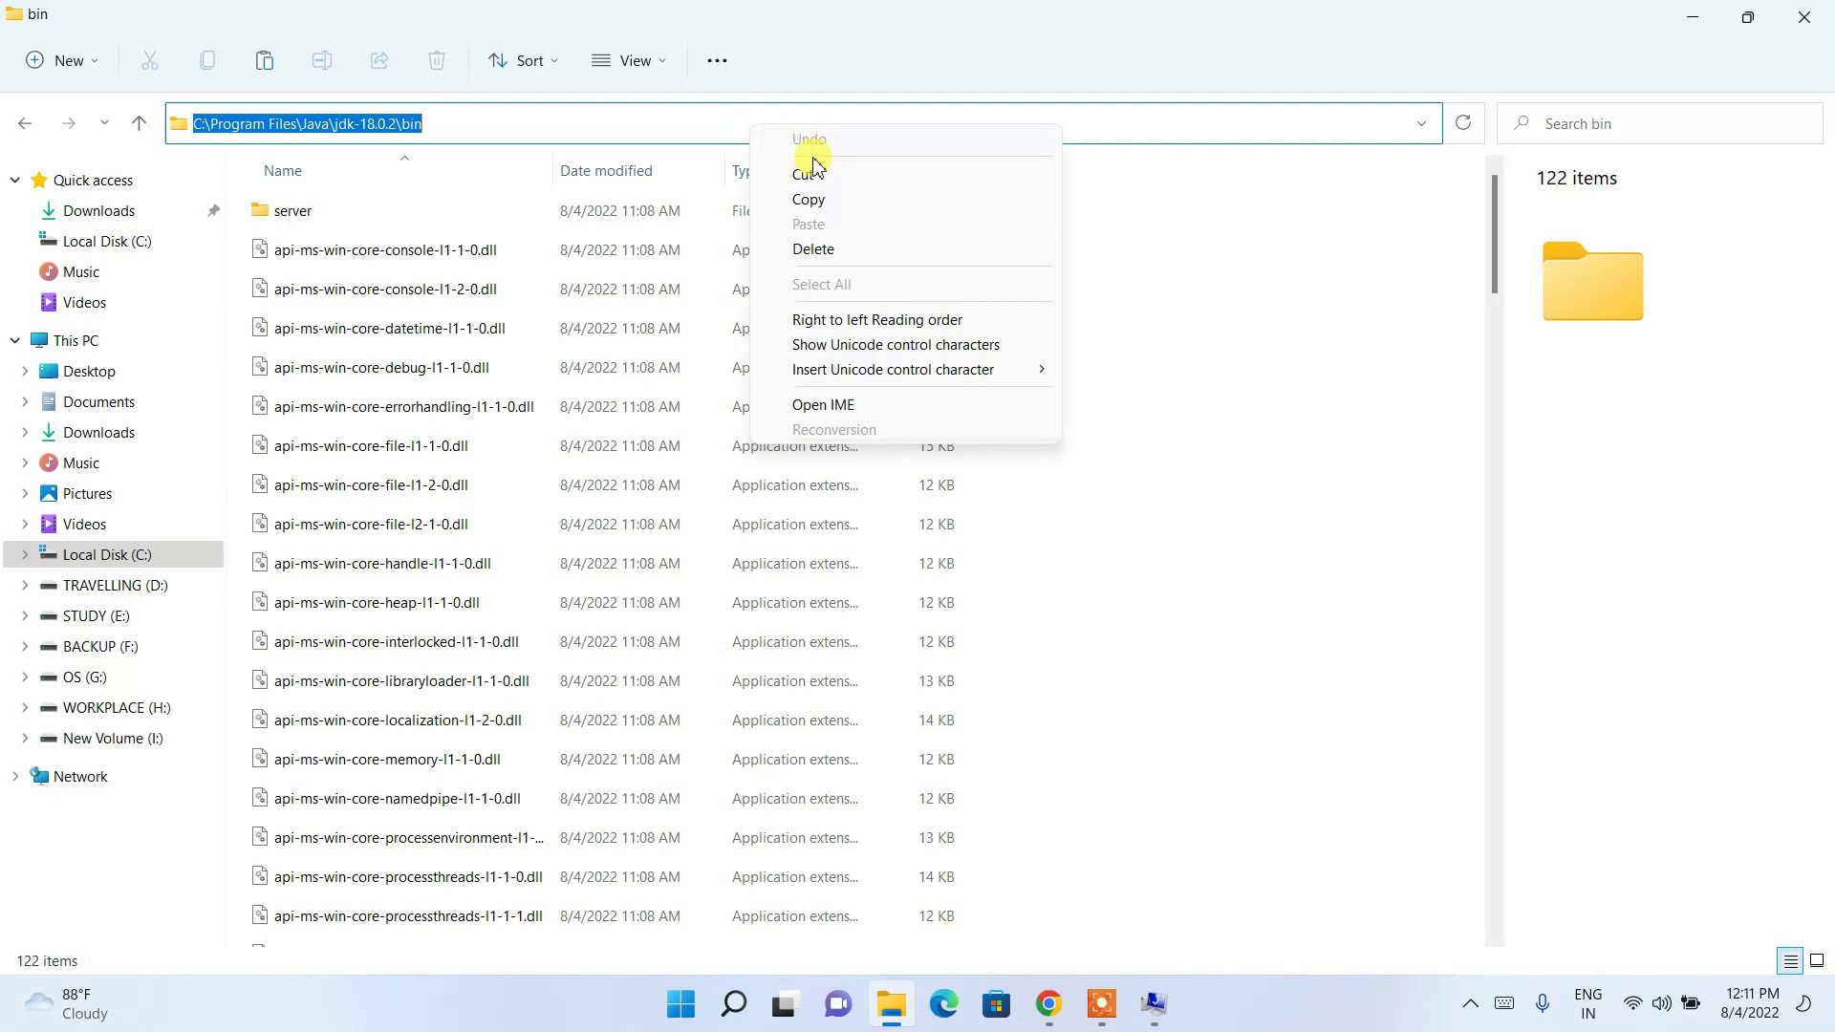
{"action": "left_click", "coordinate": [807, 194]}
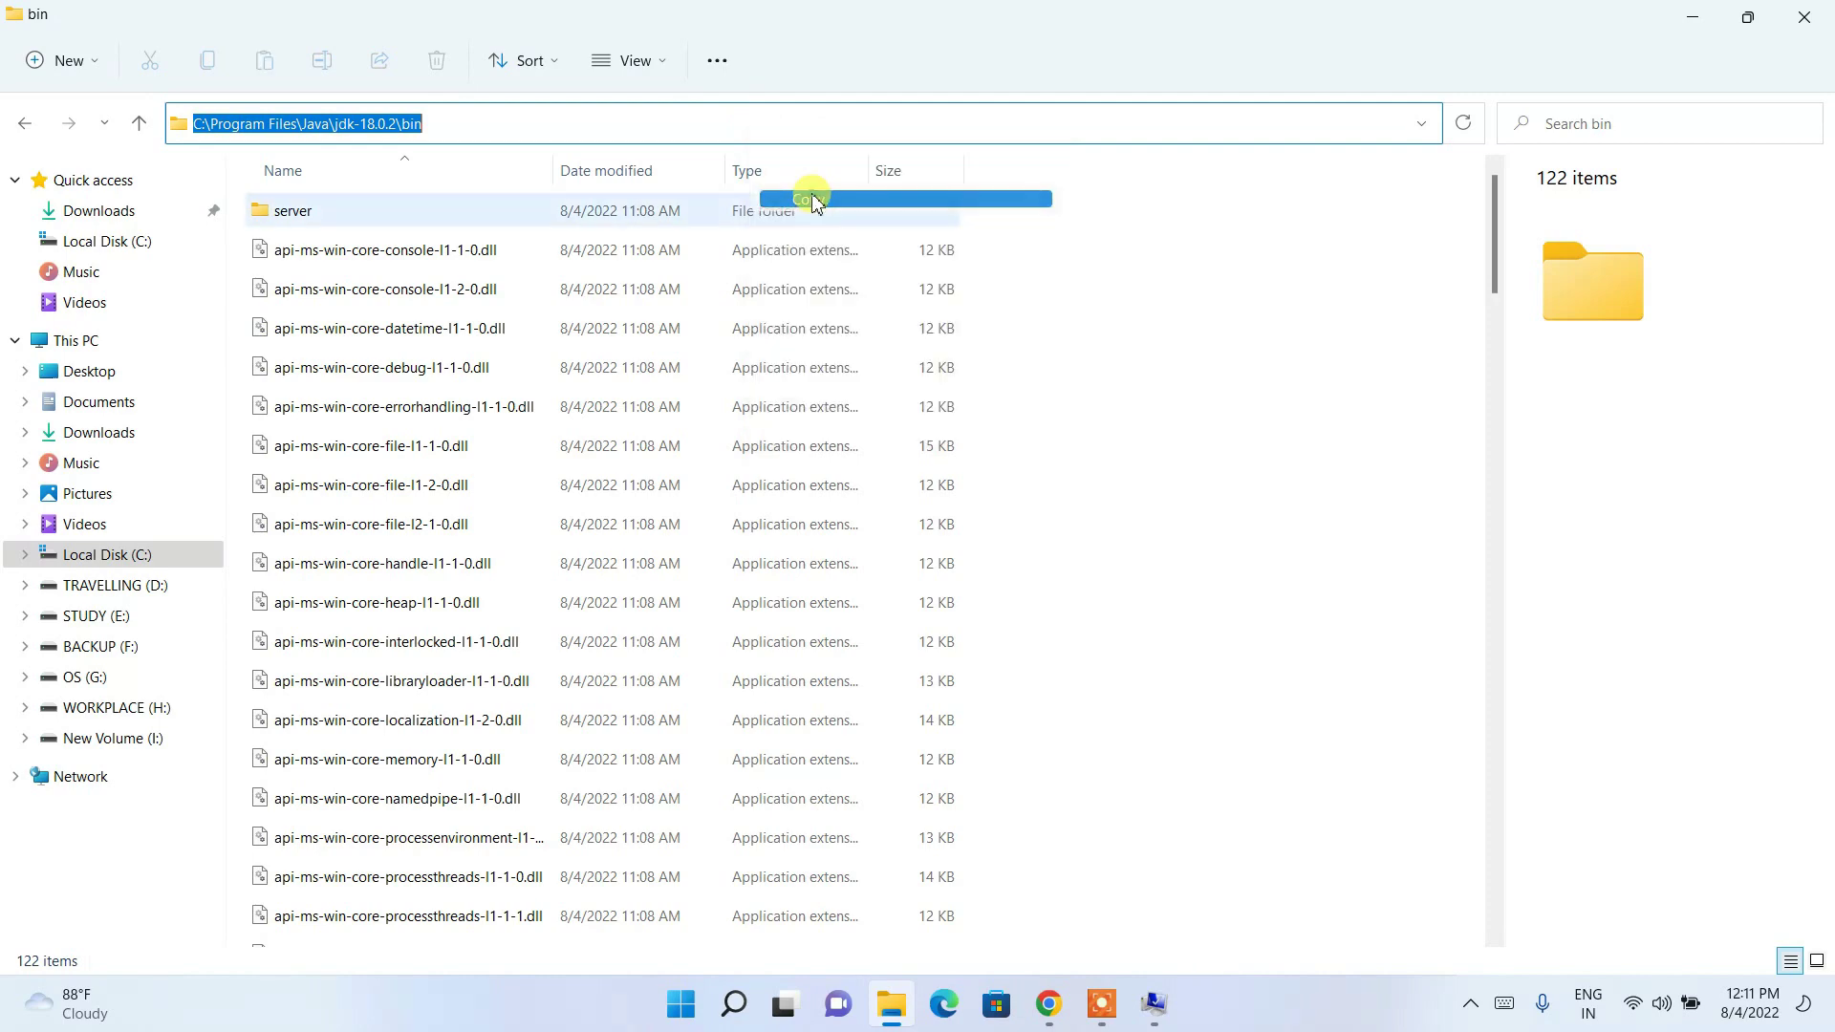
{"action": "left_click", "coordinate": [1689, 16]}
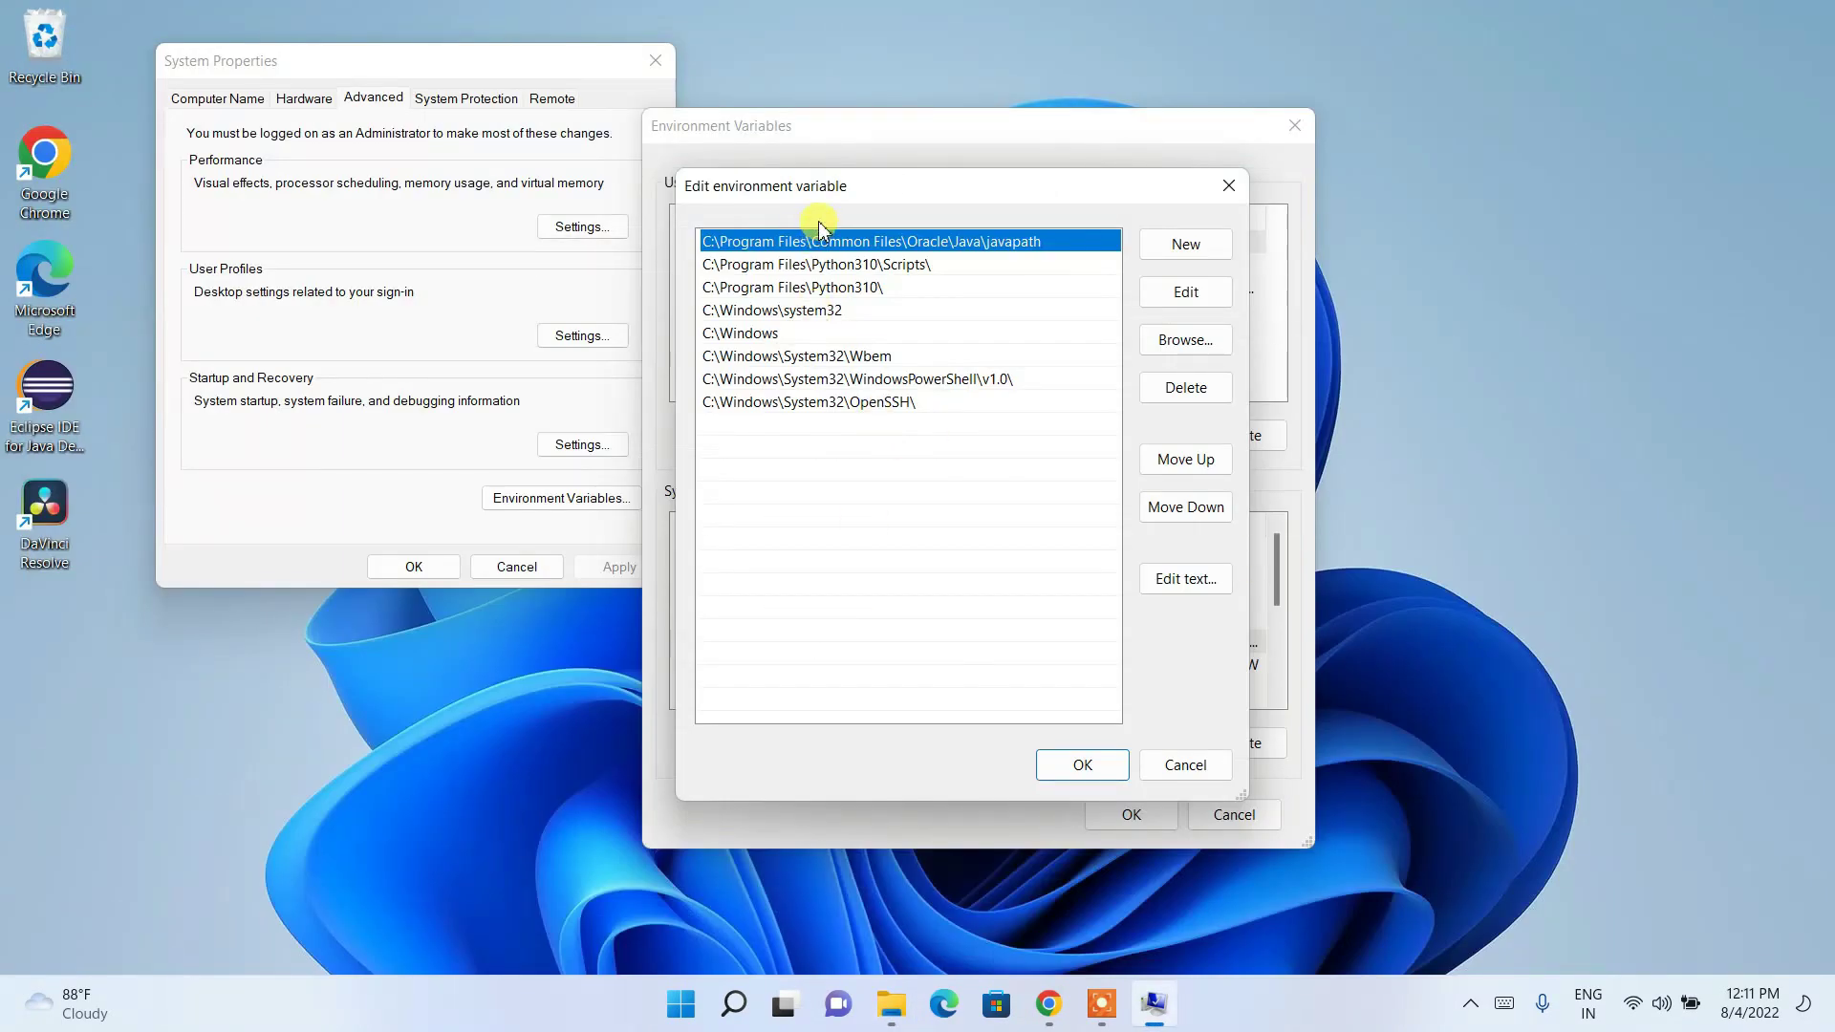
Paste C:\Program Files\Java\jdk-18.0.2\bin as a new Path entry and confirm with OK
{"action": "left_click_drag", "start_coordinate": [834, 186], "coordinate": [871, 187]}
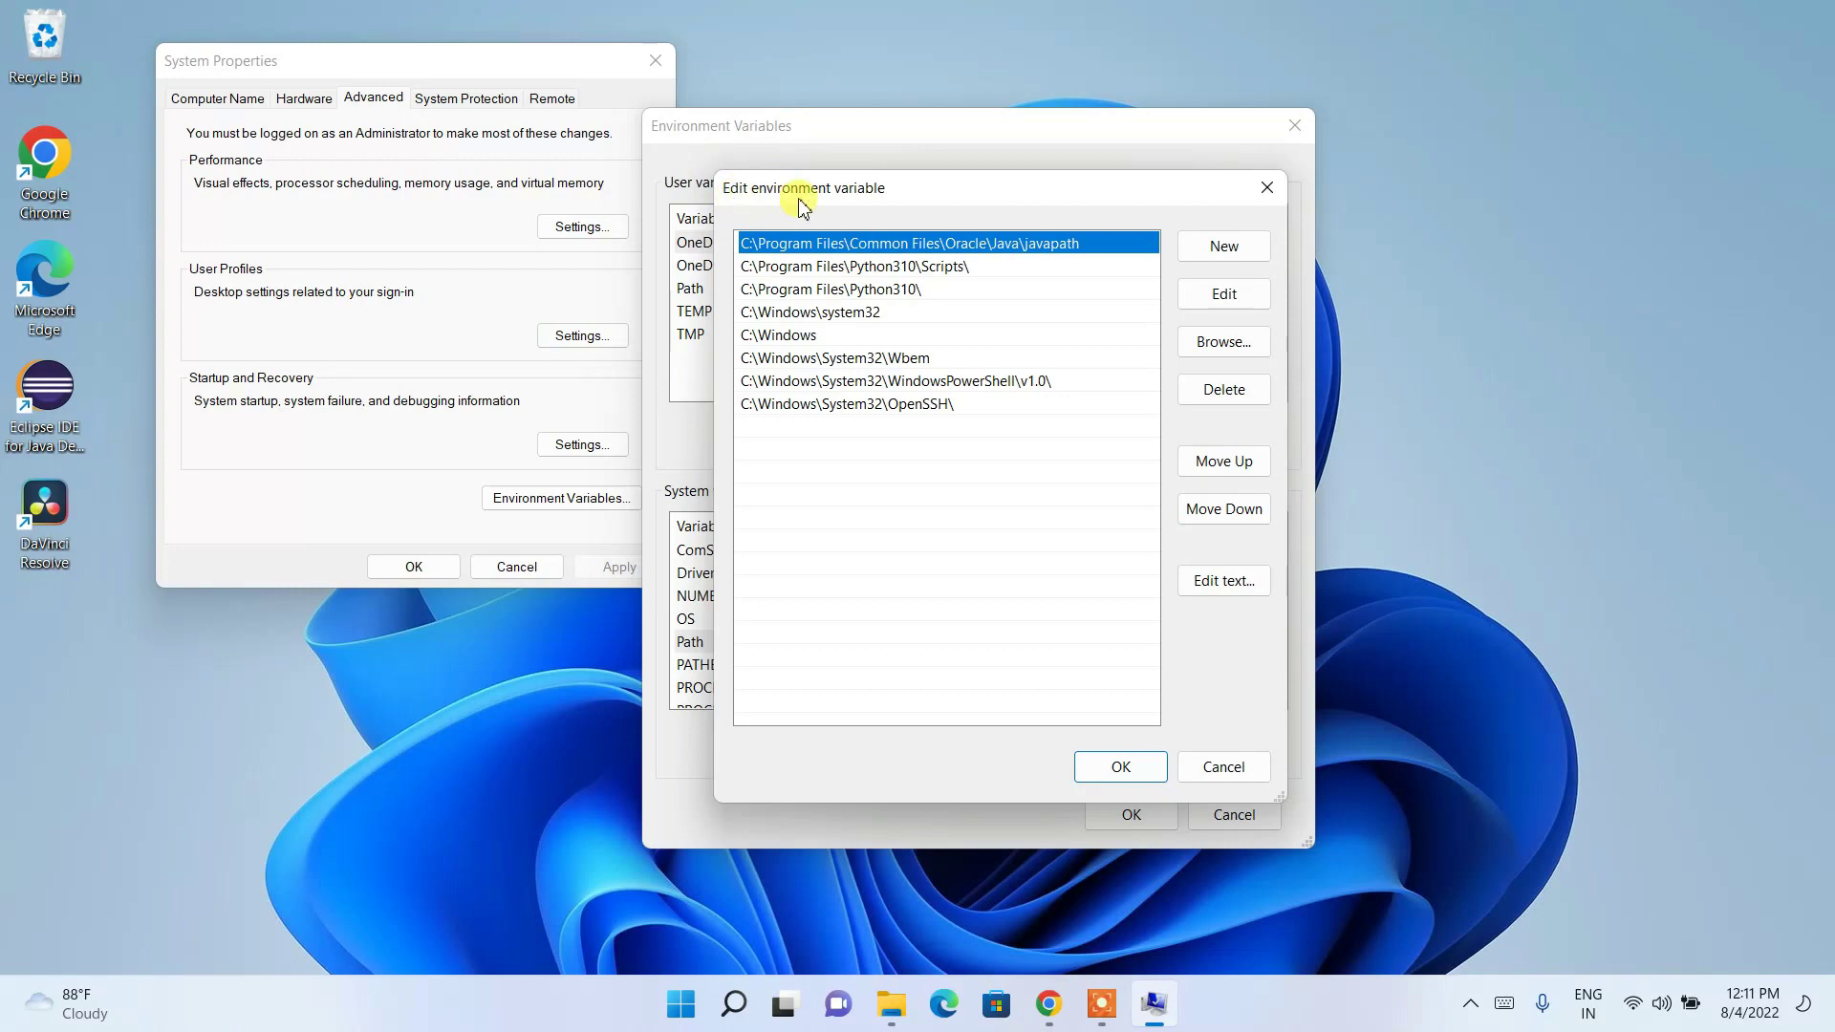
{"action": "left_click", "coordinate": [1212, 263]}
{"action": "right_click", "coordinate": [749, 427]}
{"action": "left_click", "coordinate": [795, 529]}
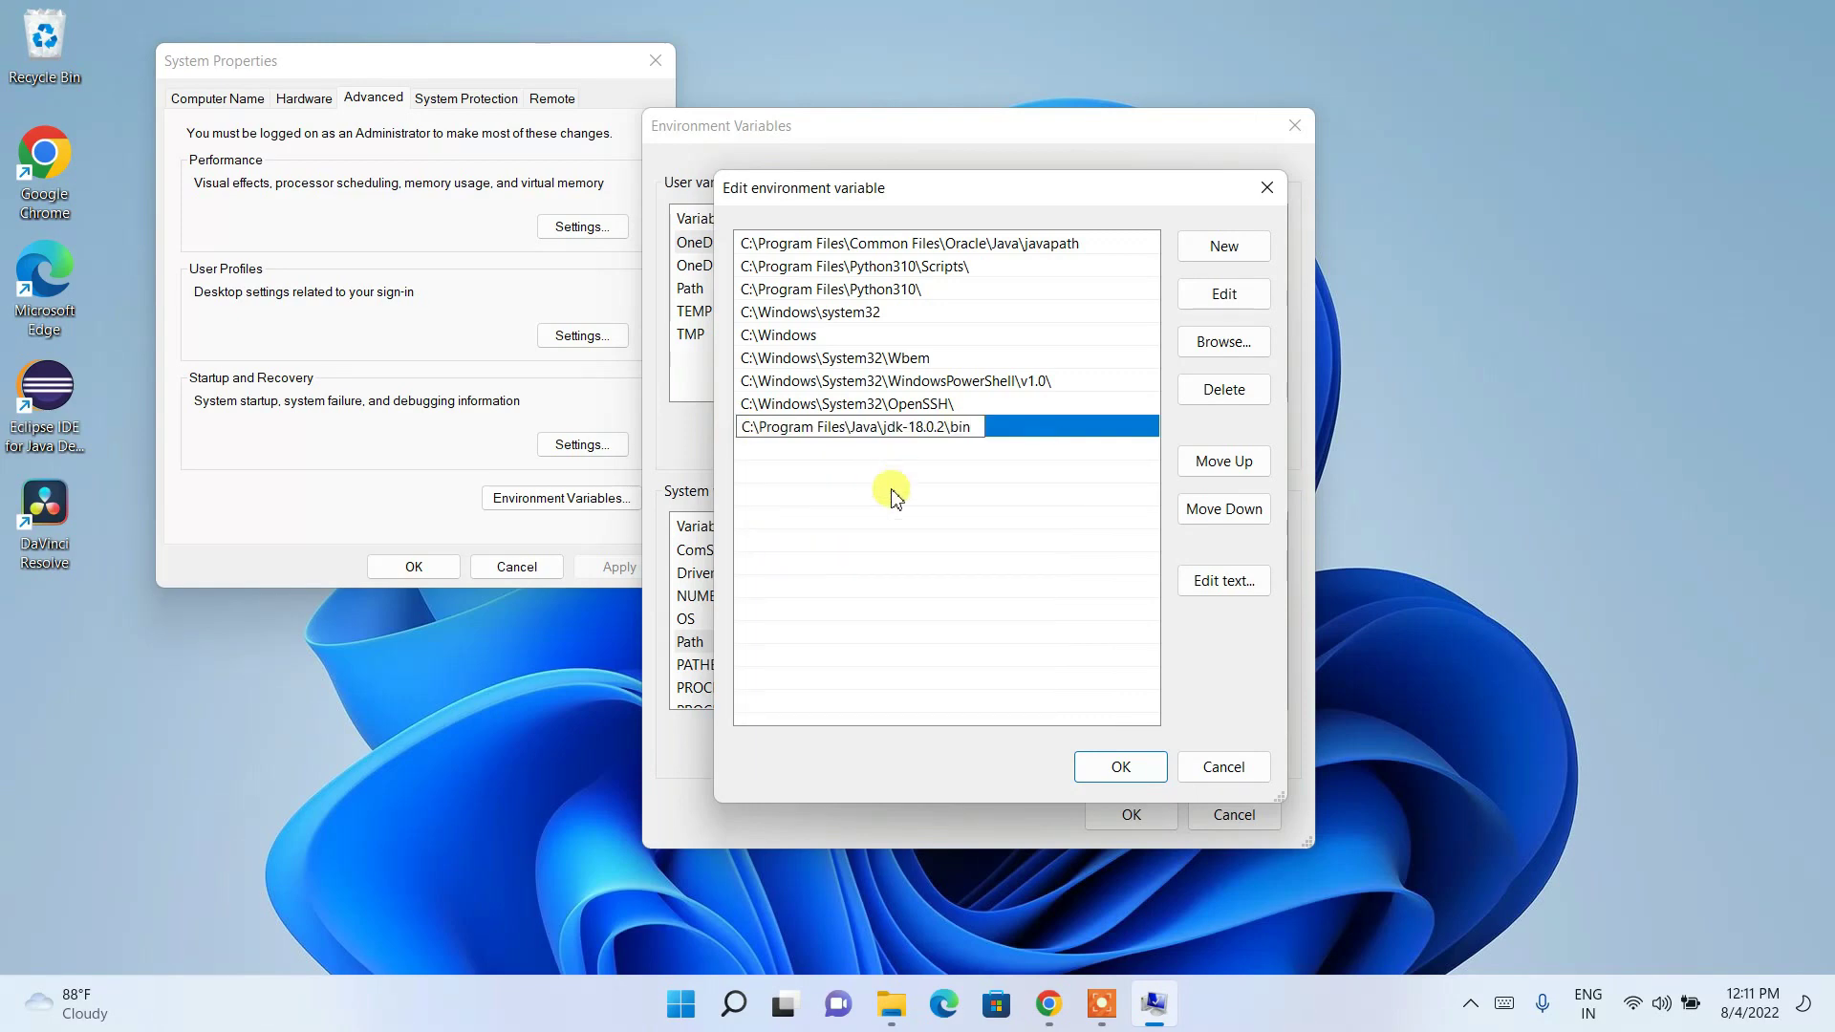
{"action": "left_click", "coordinate": [834, 473]}
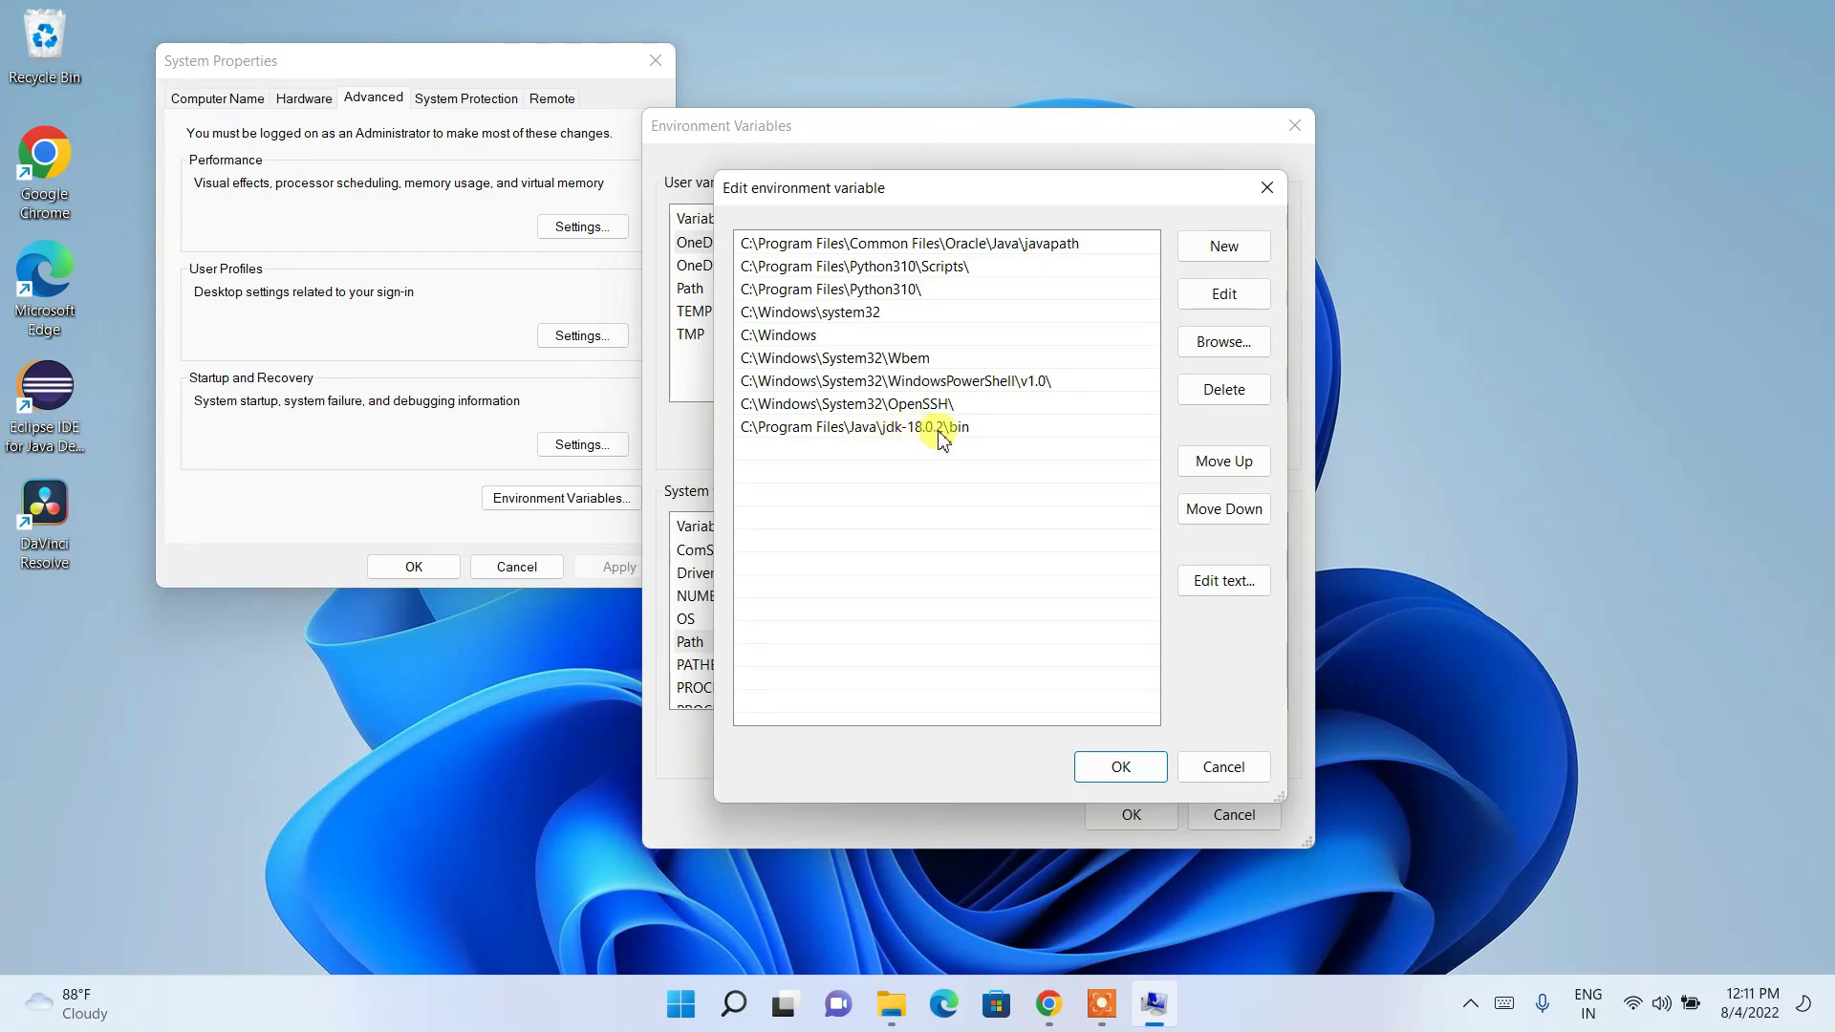
{"action": "left_click", "coordinate": [1130, 768]}
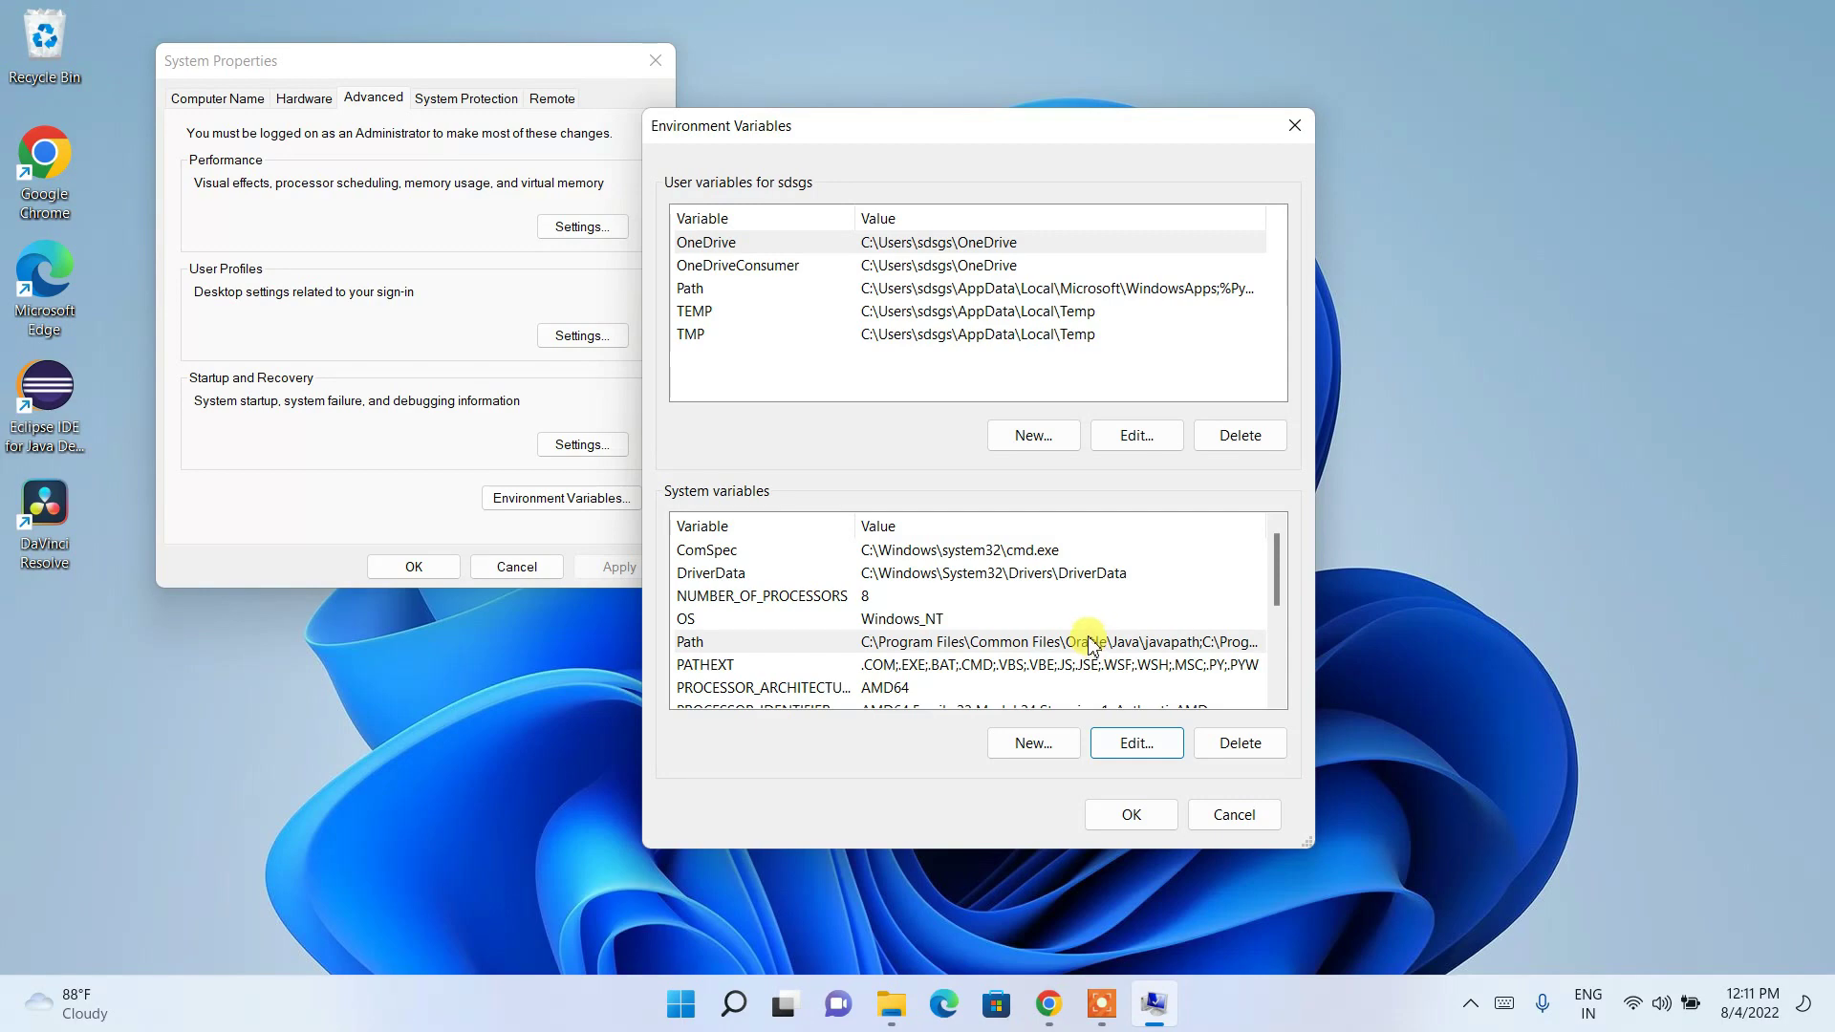
Add a new system variable JAVA_HOME with value C:\Program Files\Java\jdk-18.0.2
{"action": "left_click", "coordinate": [1030, 743]}
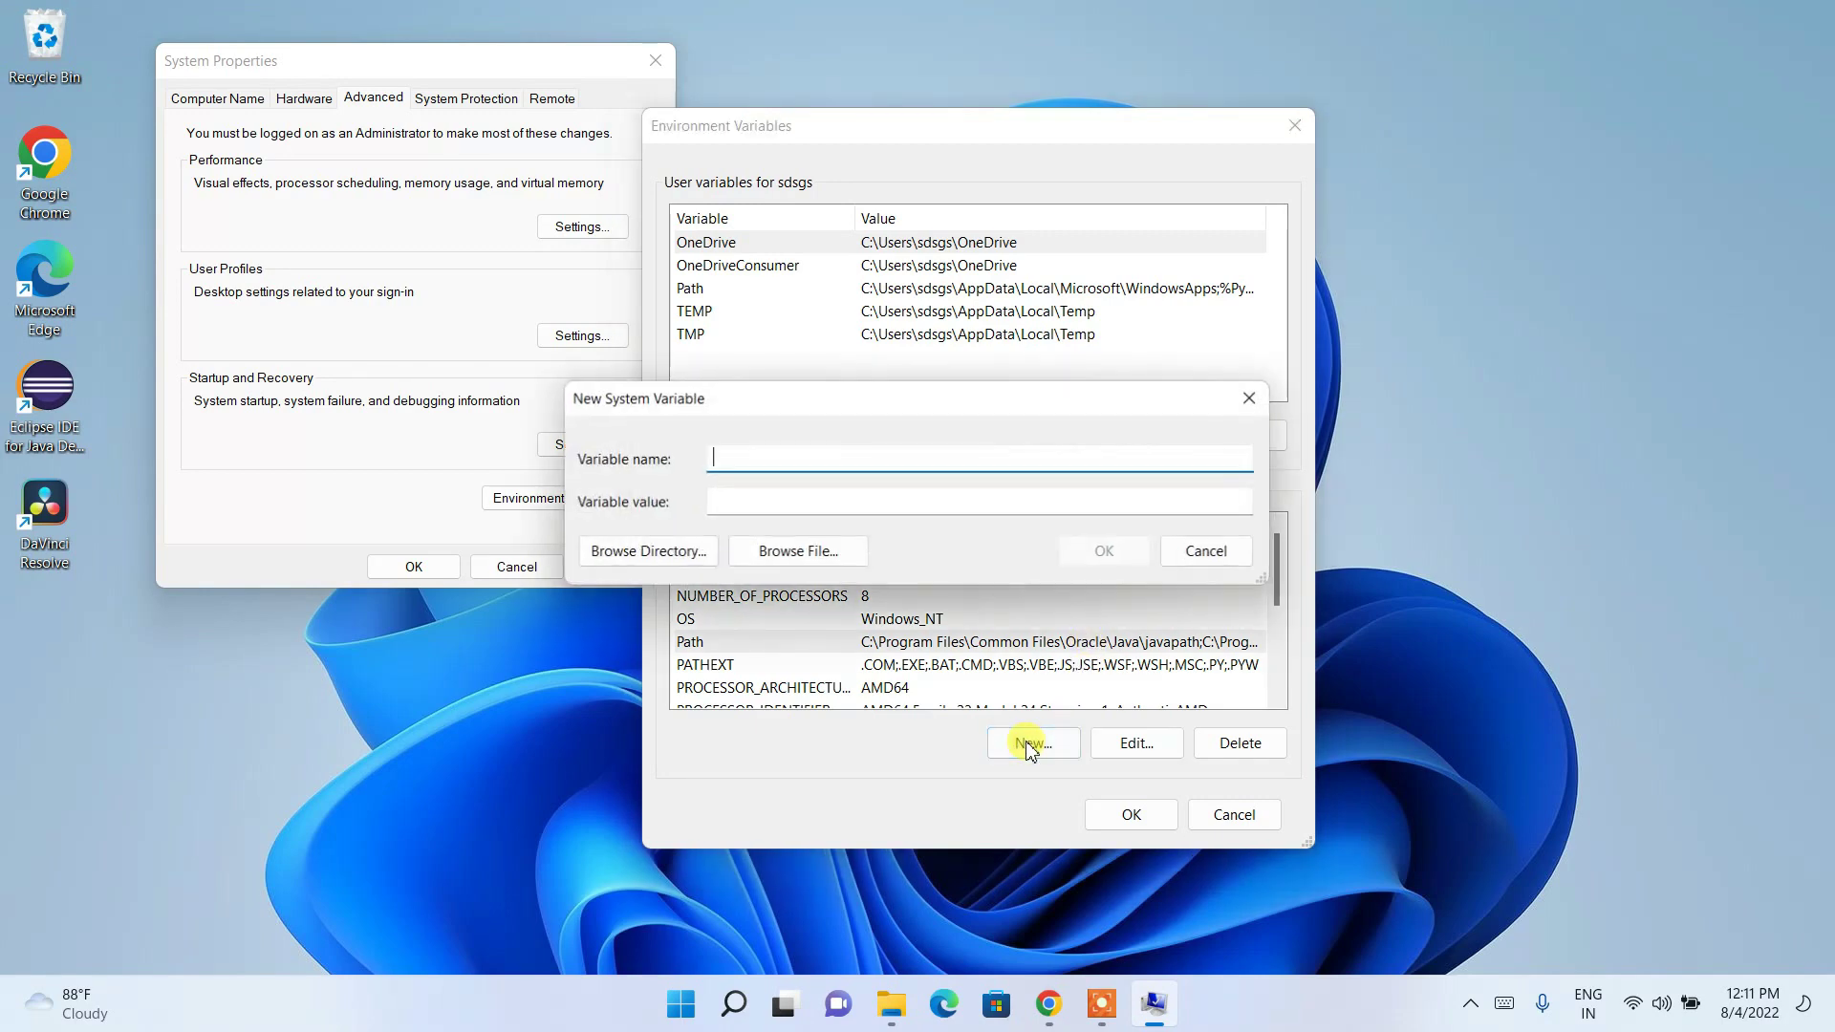
{"action": "type", "text": "JA"}
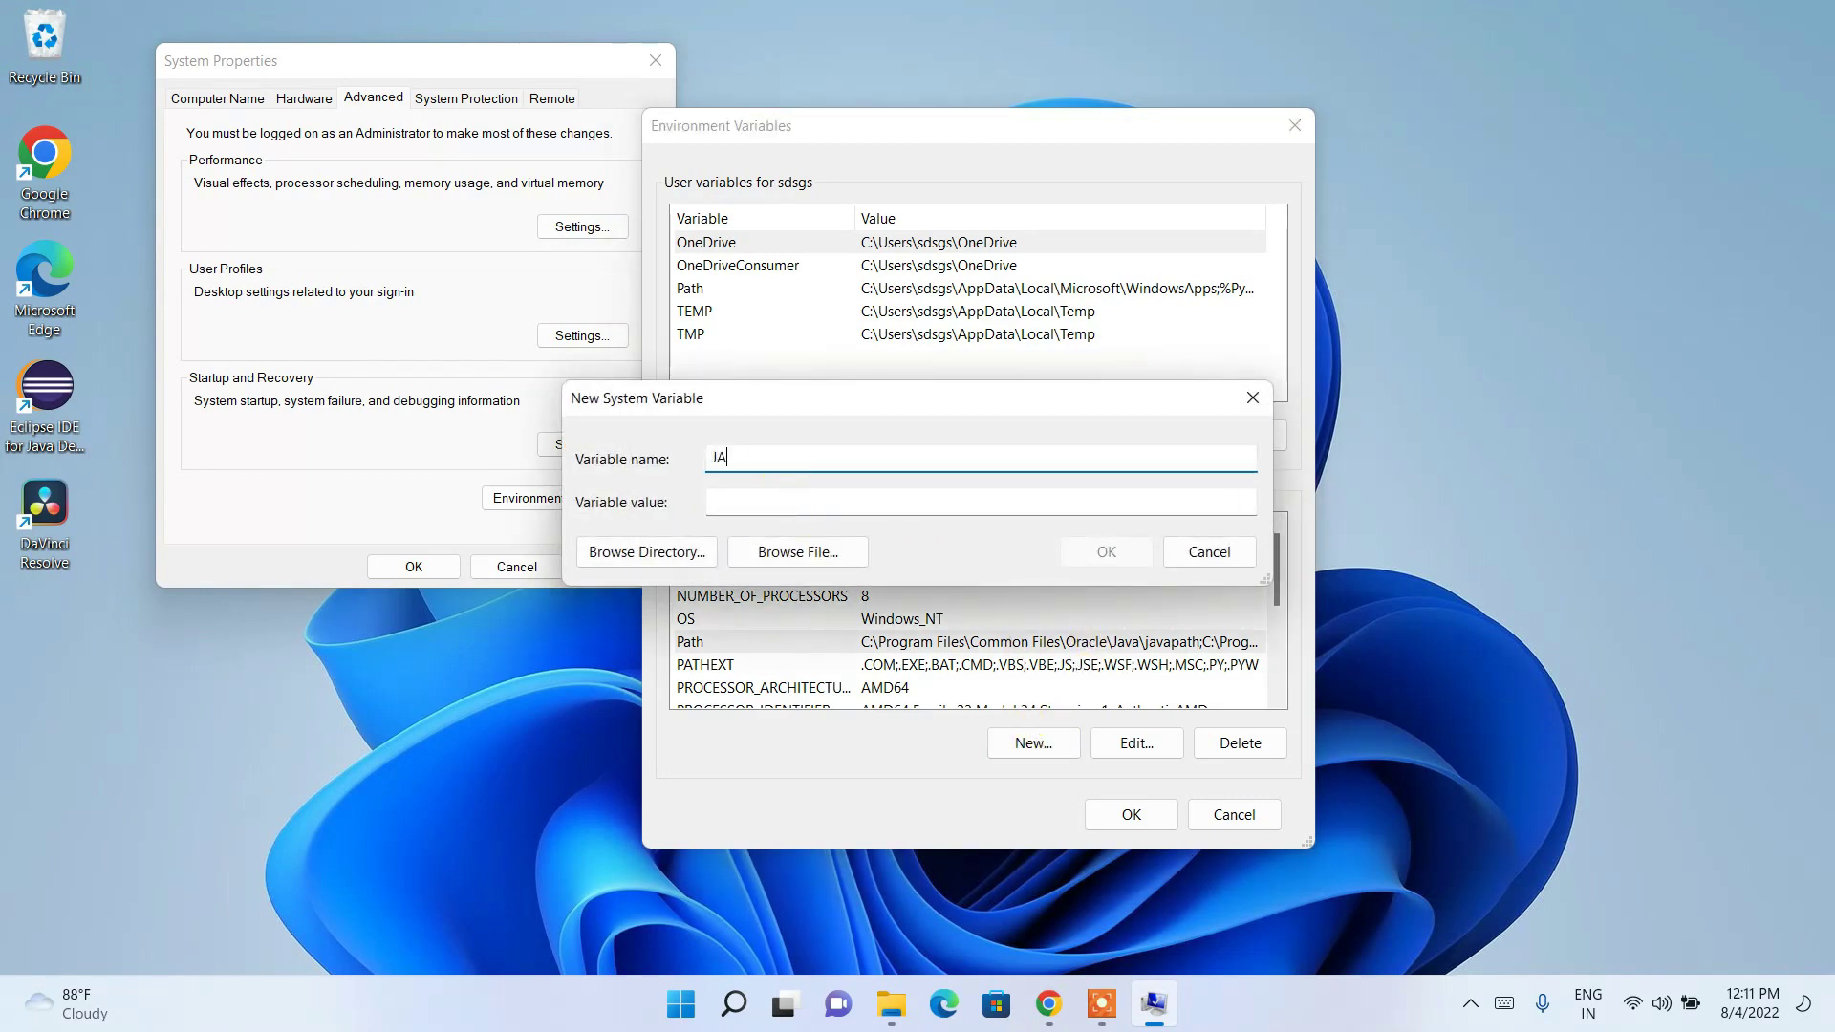
{"action": "type", "text": "VA_HOME"}
{"action": "key", "text": "Tab"}
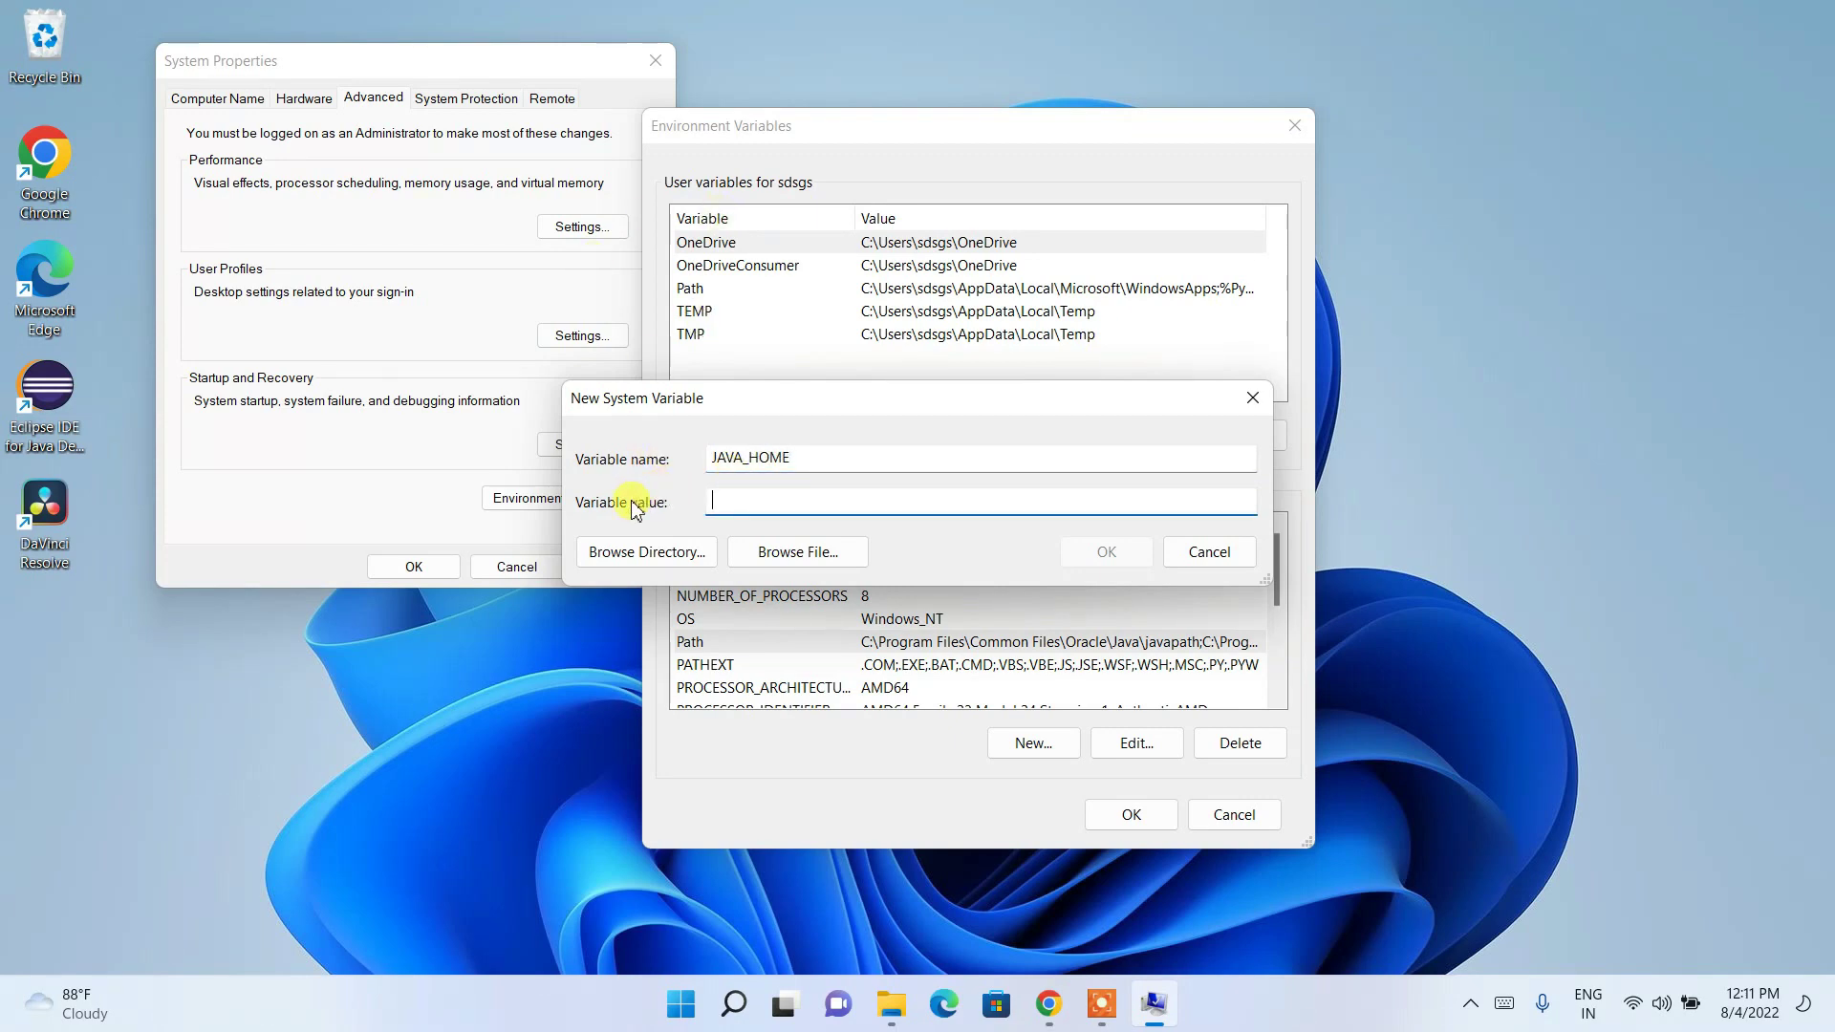
{"action": "right_click", "coordinate": [752, 502]}
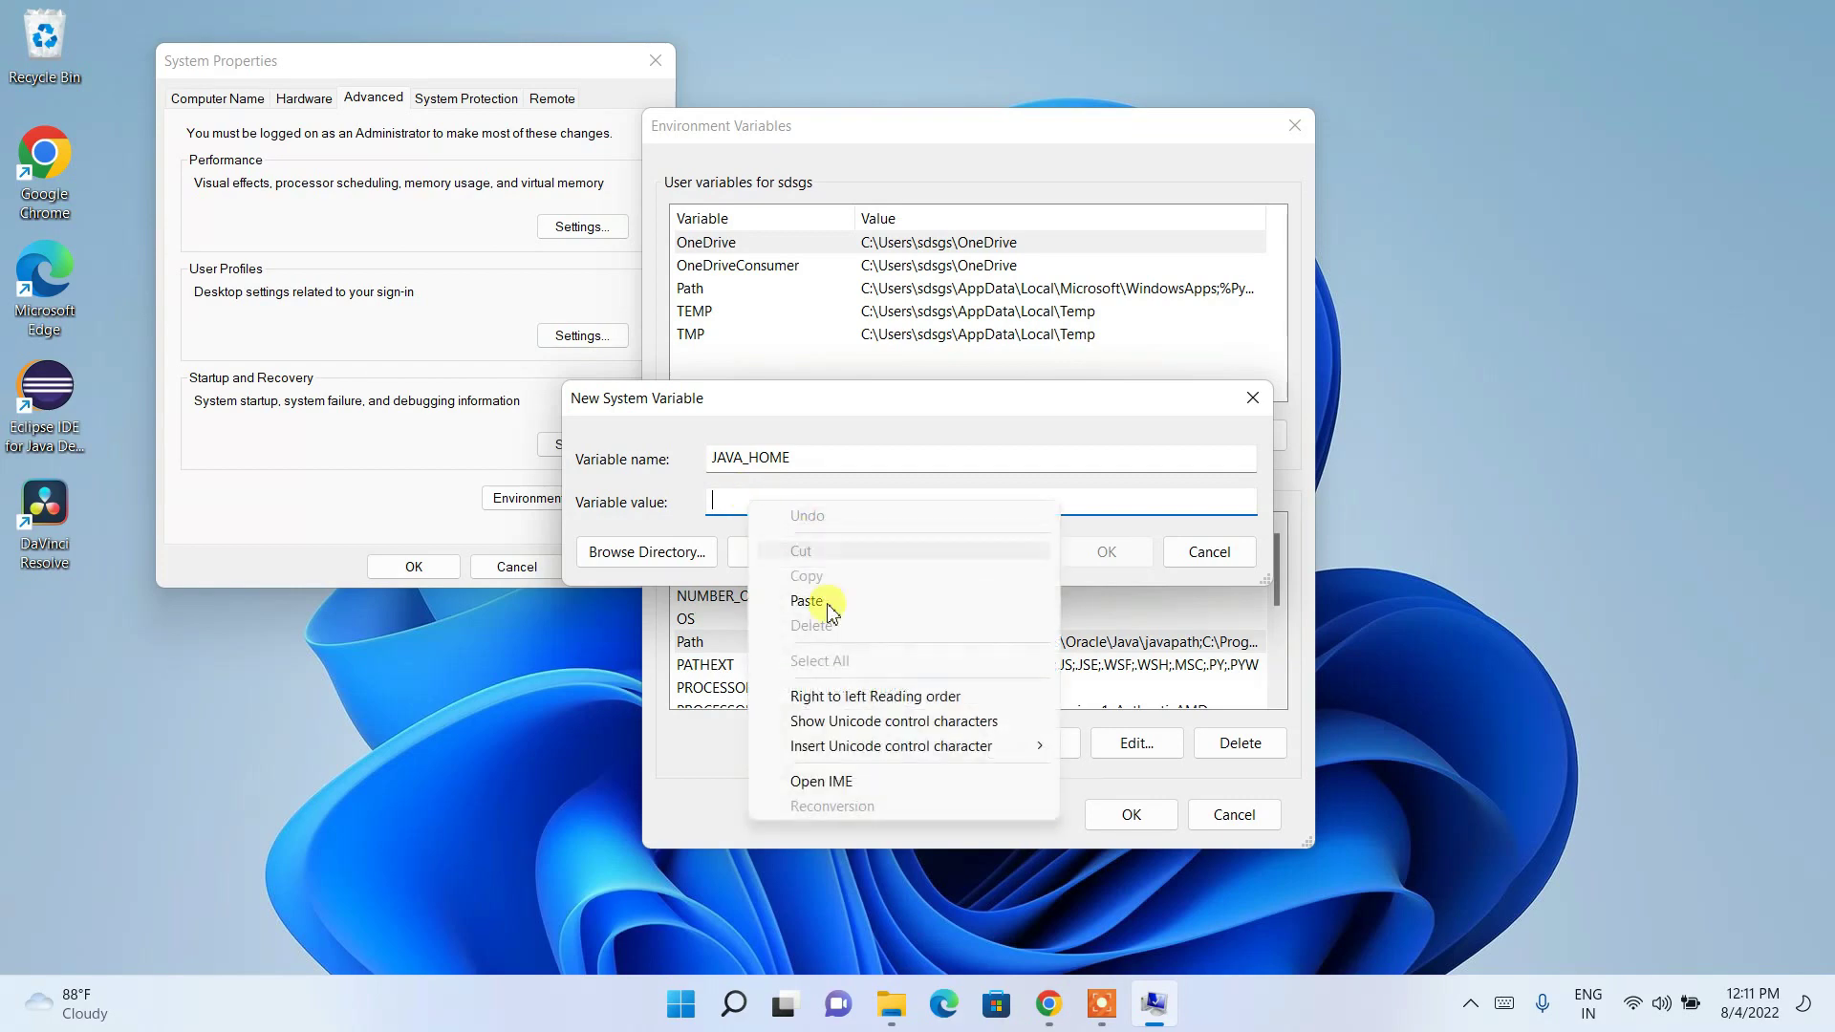
{"action": "left_click", "coordinate": [814, 598]}
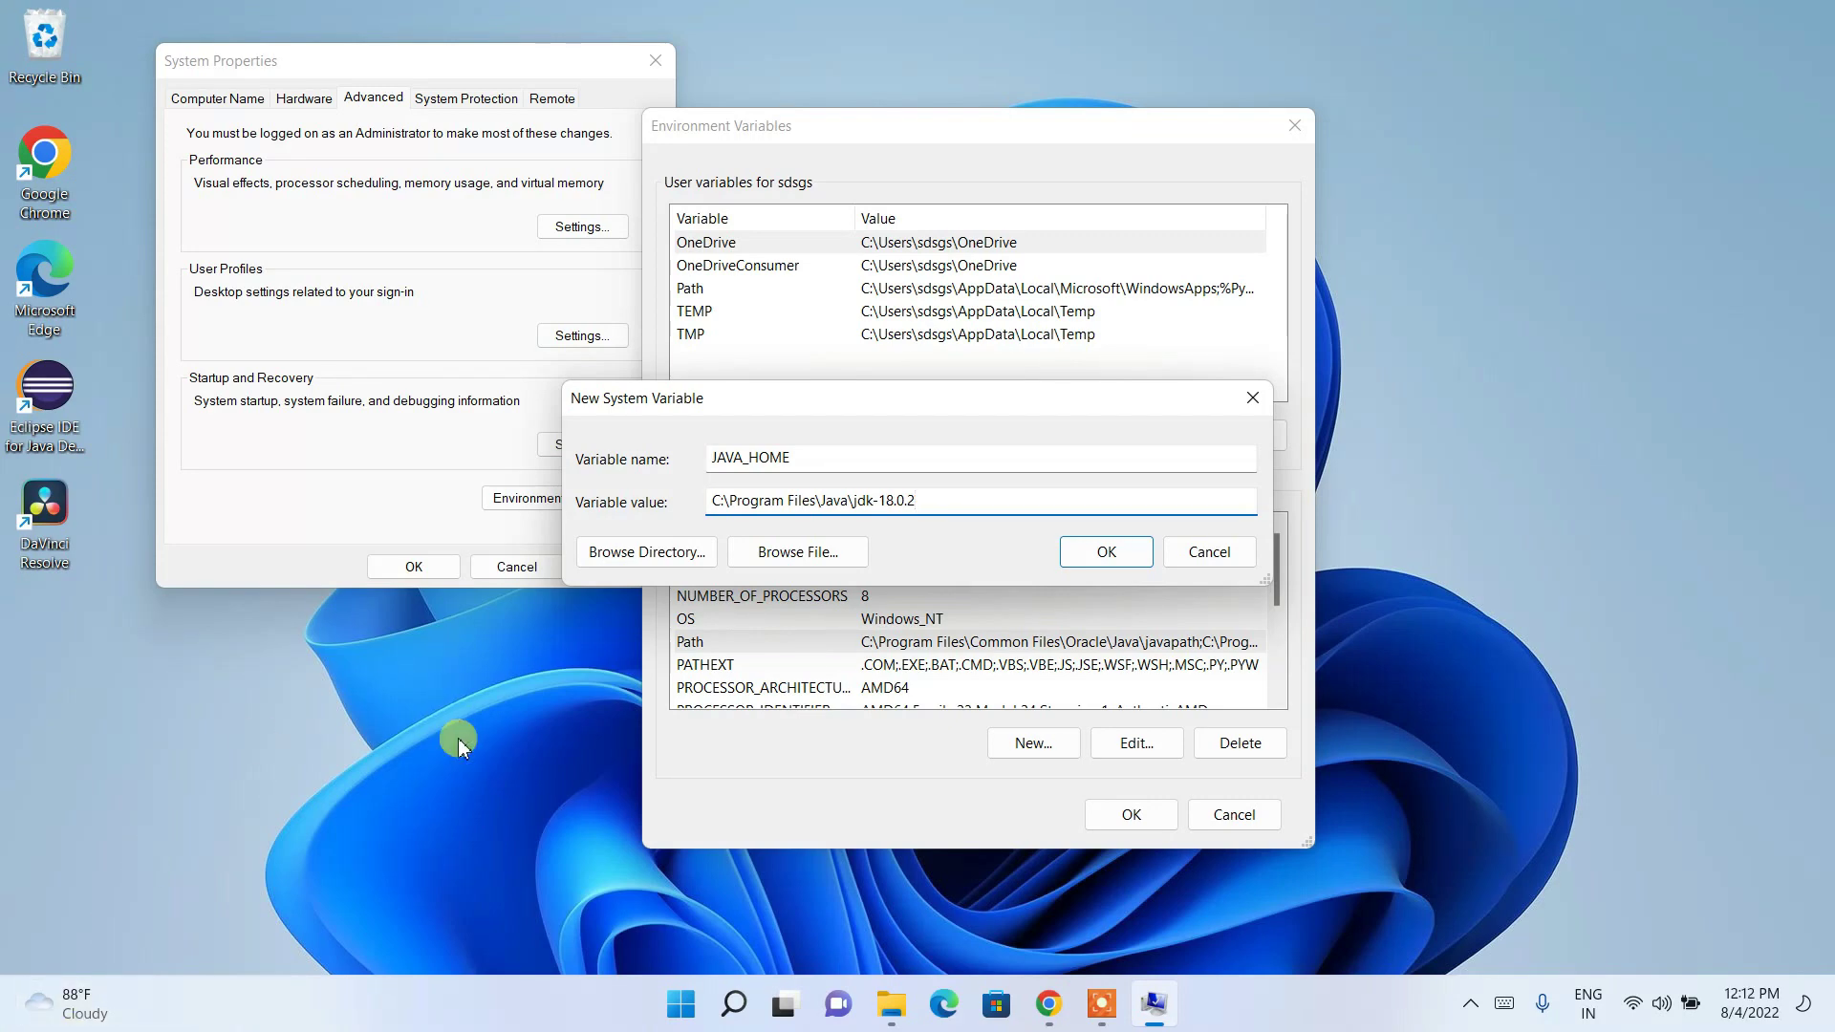
{"action": "left_click", "coordinate": [1109, 552]}
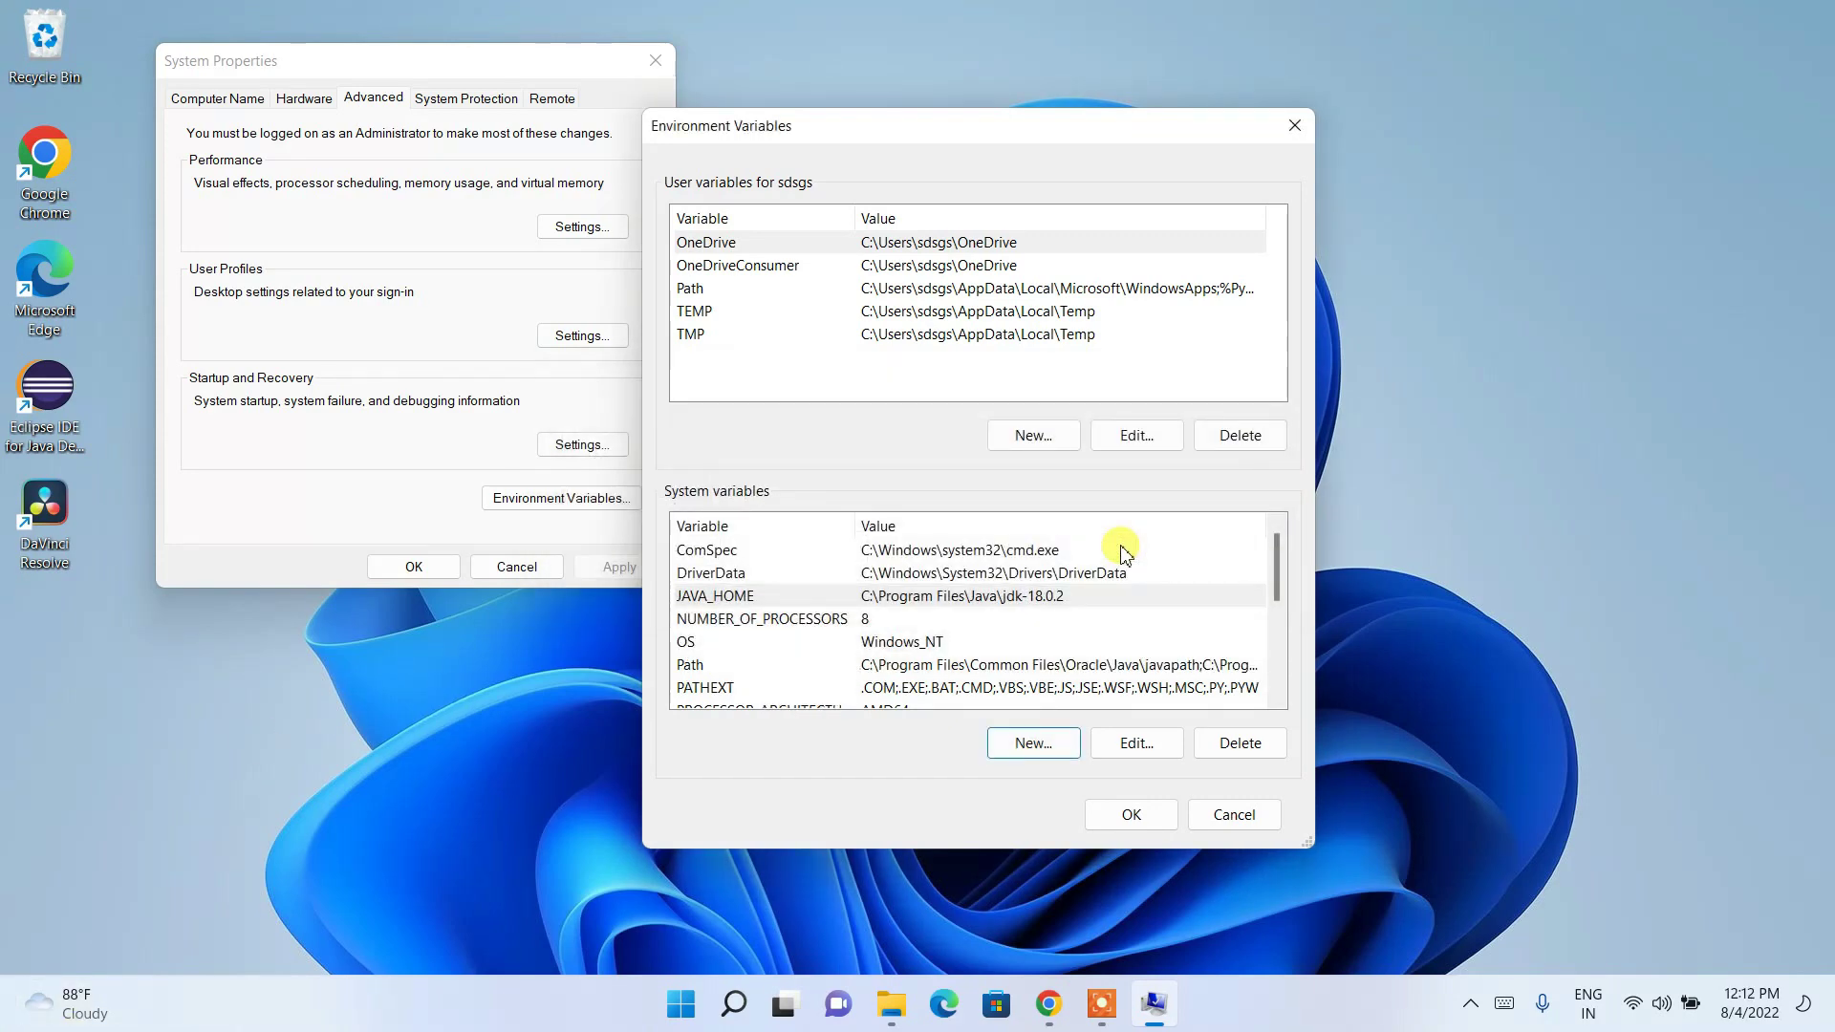
Review the Path and JAVA_HOME entries, then save the changes and close System Properties
{"action": "left_click", "coordinate": [1086, 666]}
{"action": "left_click", "coordinate": [1025, 600]}
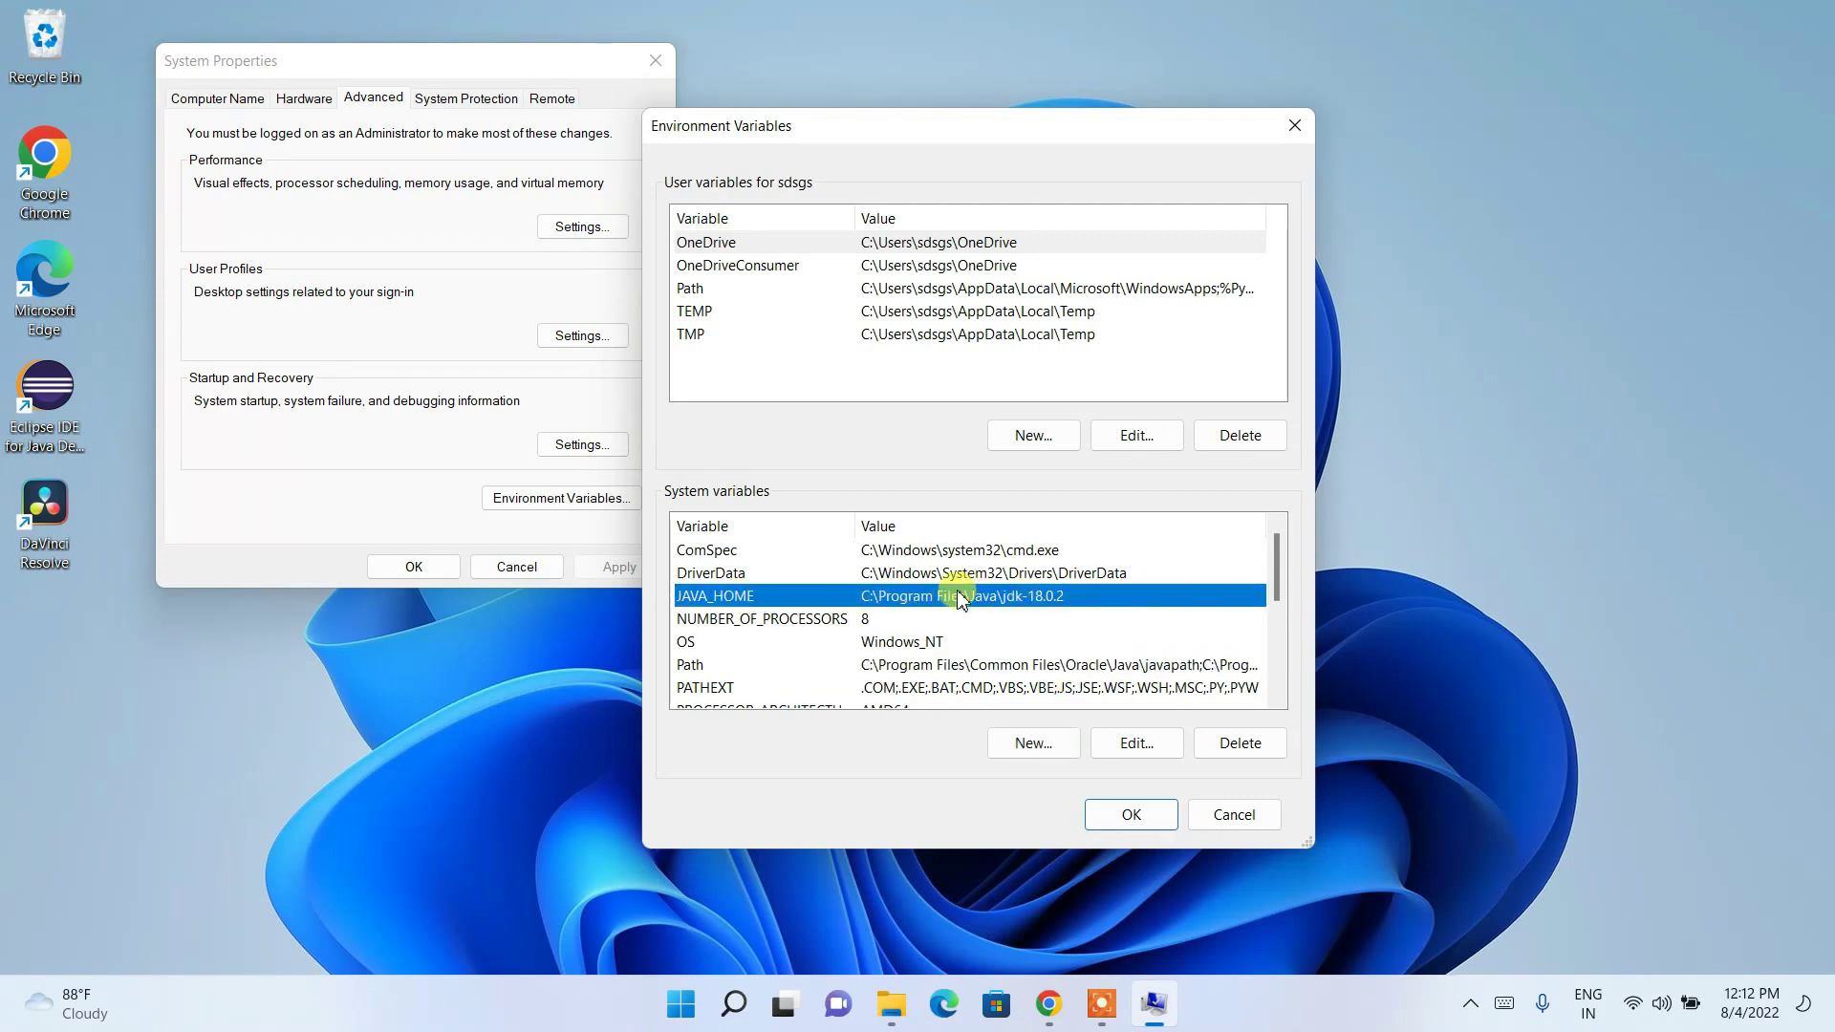
{"action": "left_click", "coordinate": [1137, 812]}
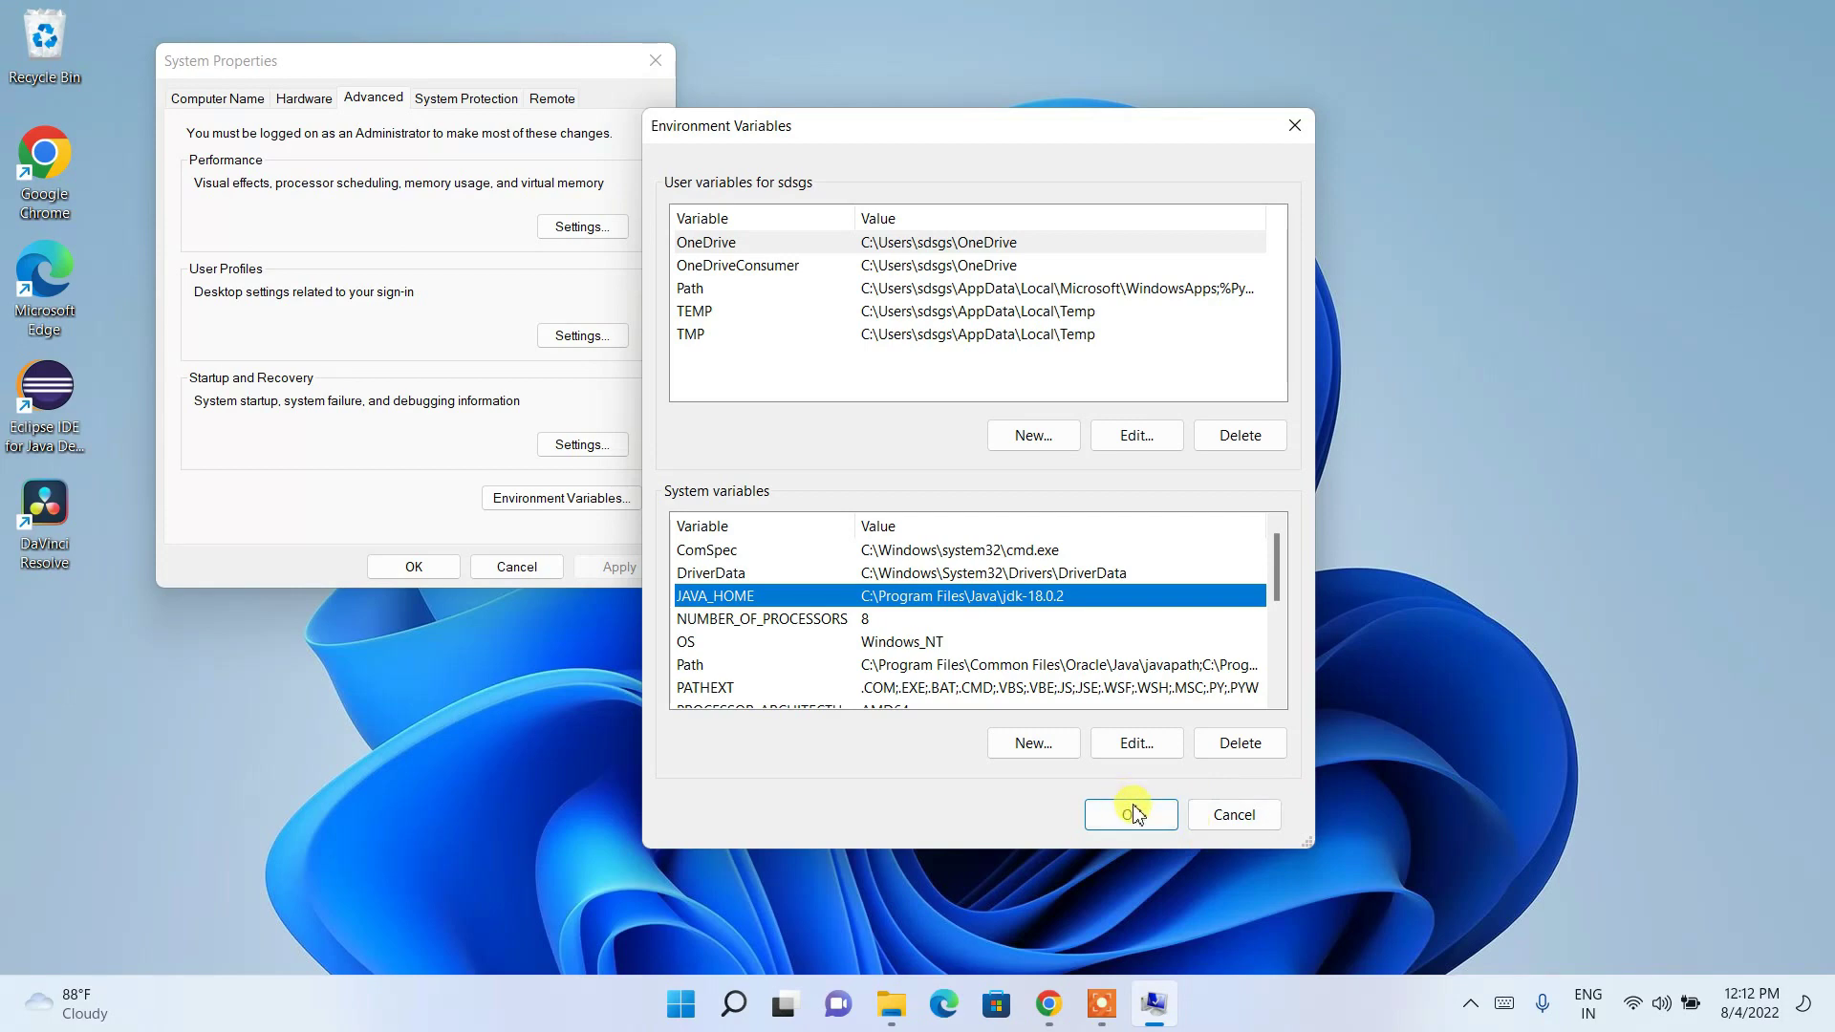
{"action": "left_click", "coordinate": [414, 566]}
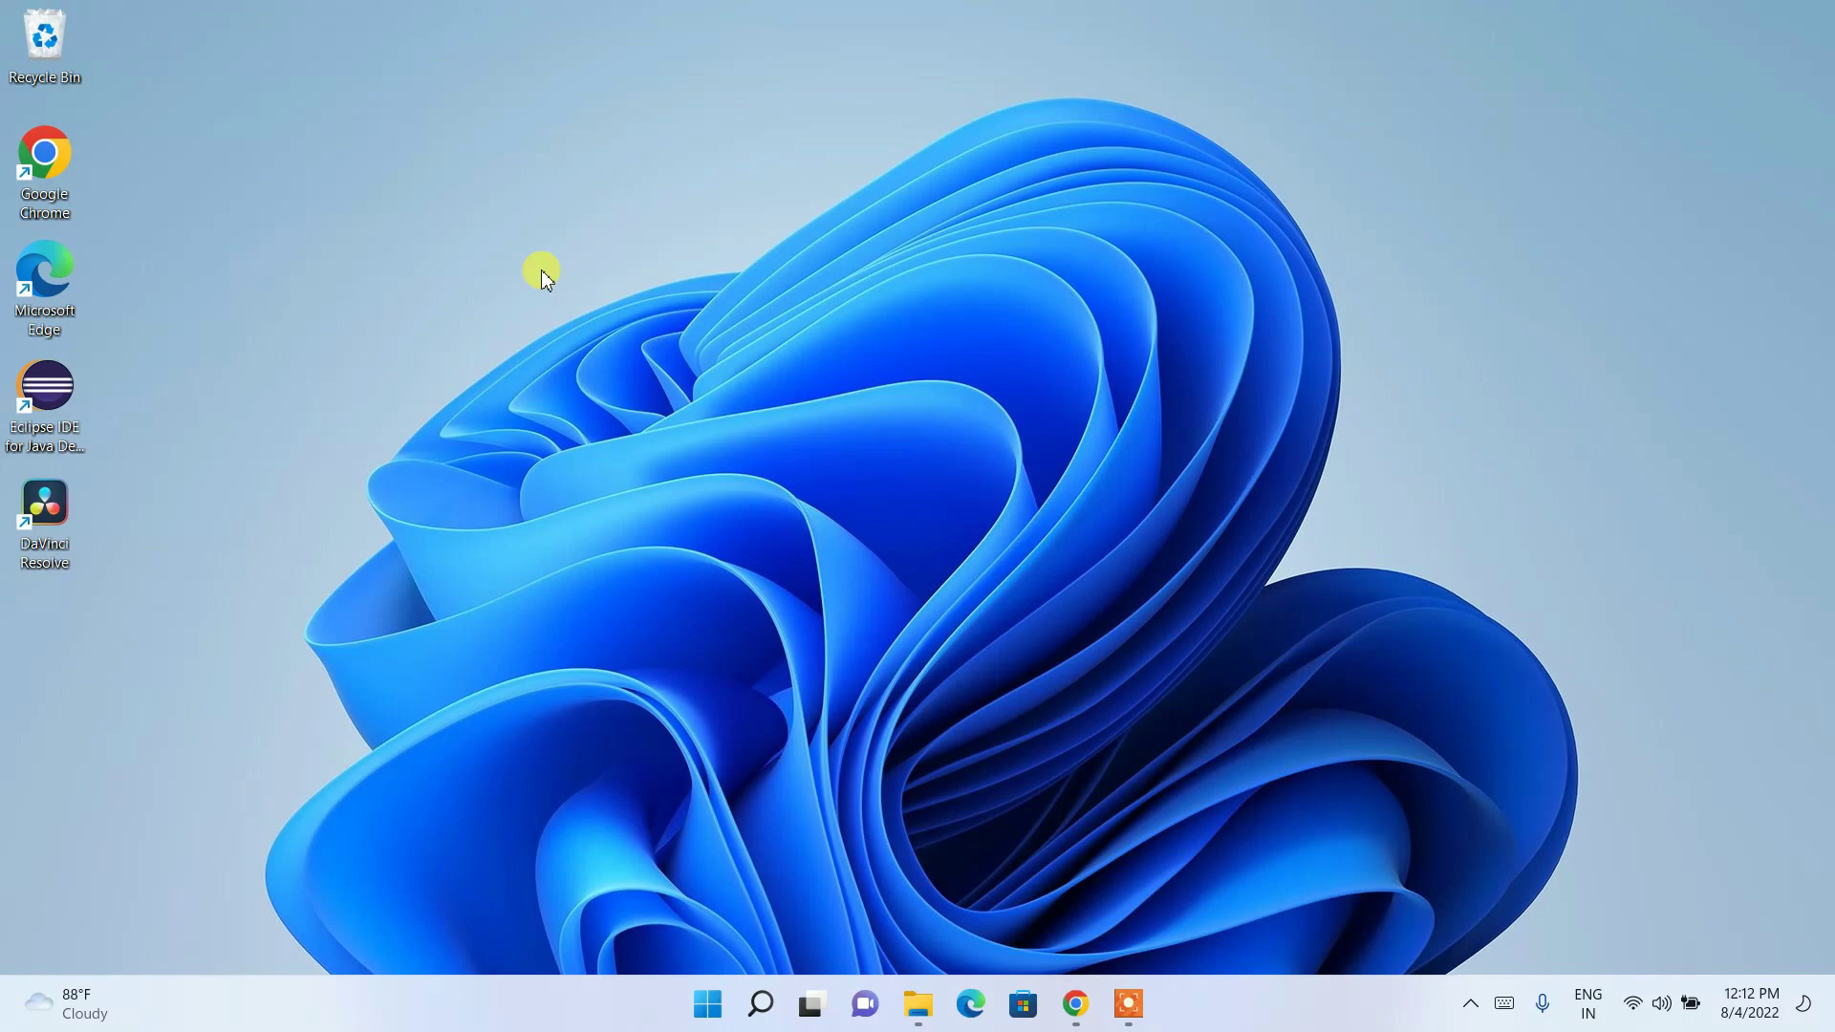
Launch Command Prompt from Windows search using cmd
{"action": "left_click", "coordinate": [757, 1015]}
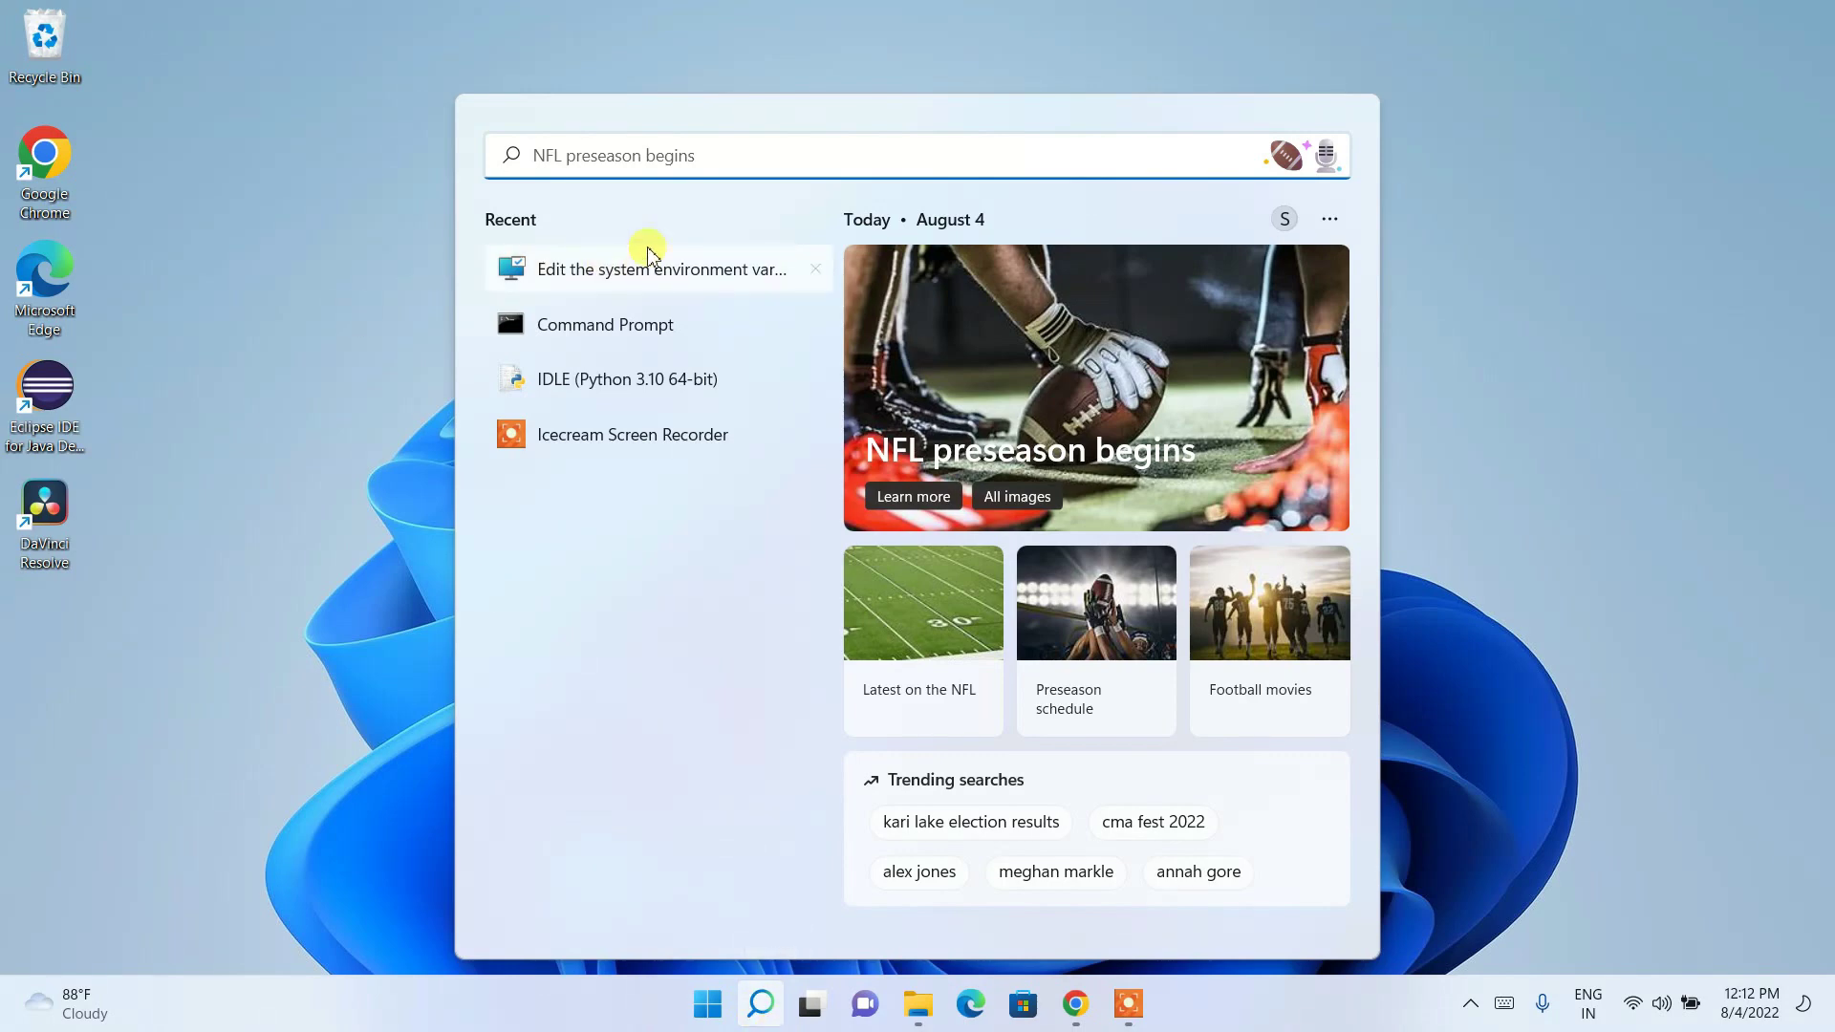
{"action": "type", "text": "cmd"}
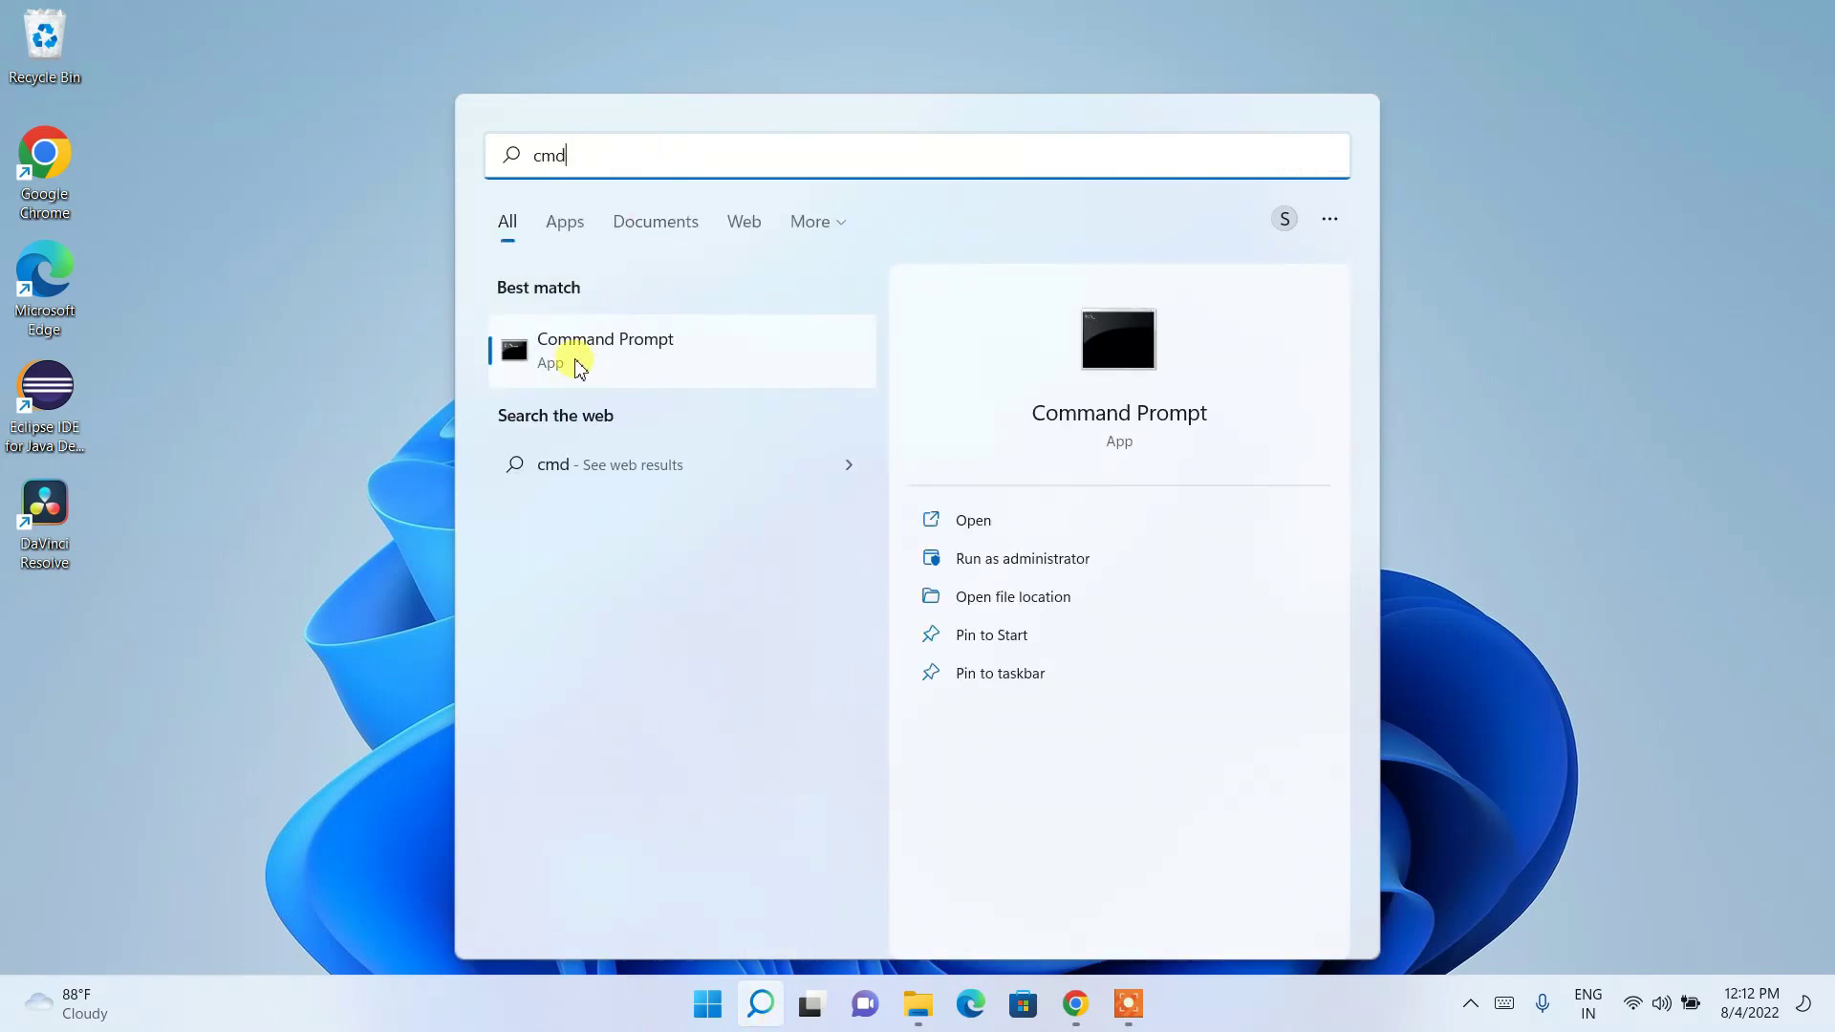
{"action": "left_click", "coordinate": [638, 361]}
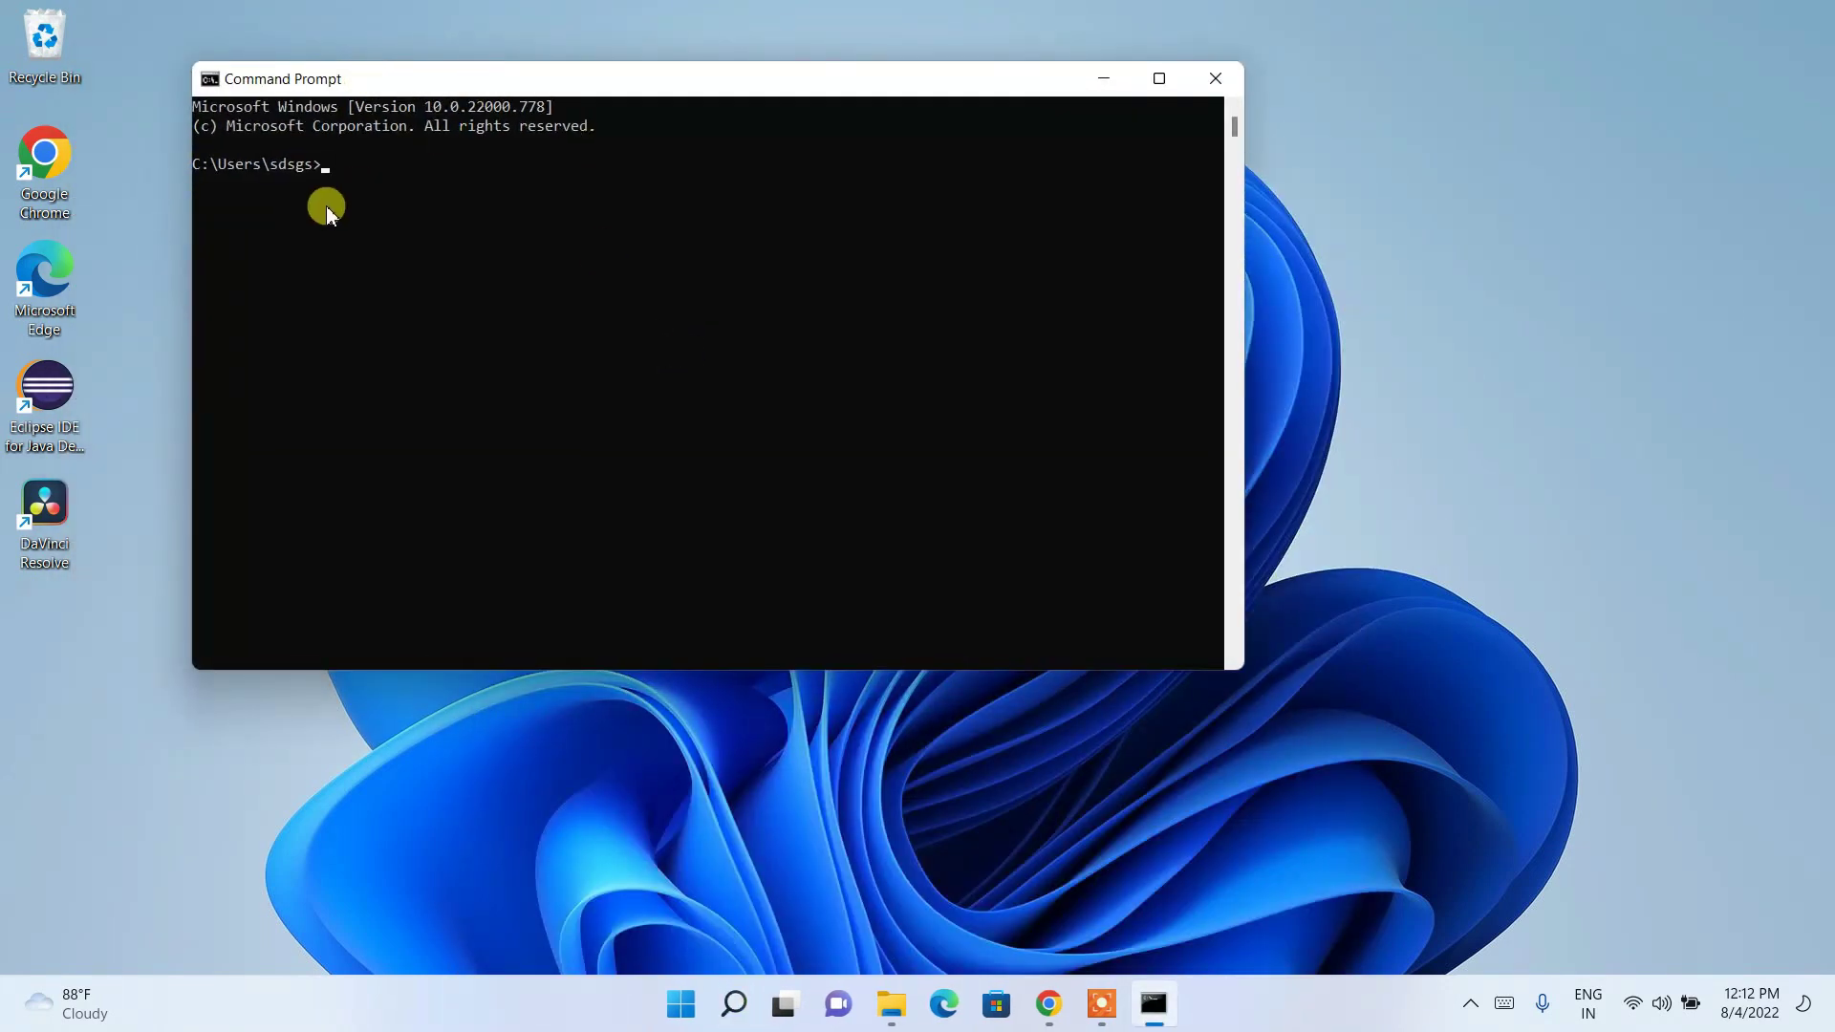
Run java --version, confirm it reports java 18.0.2, and close the console
{"action": "type", "text": "java --version"}
{"action": "key", "text": "Return"}
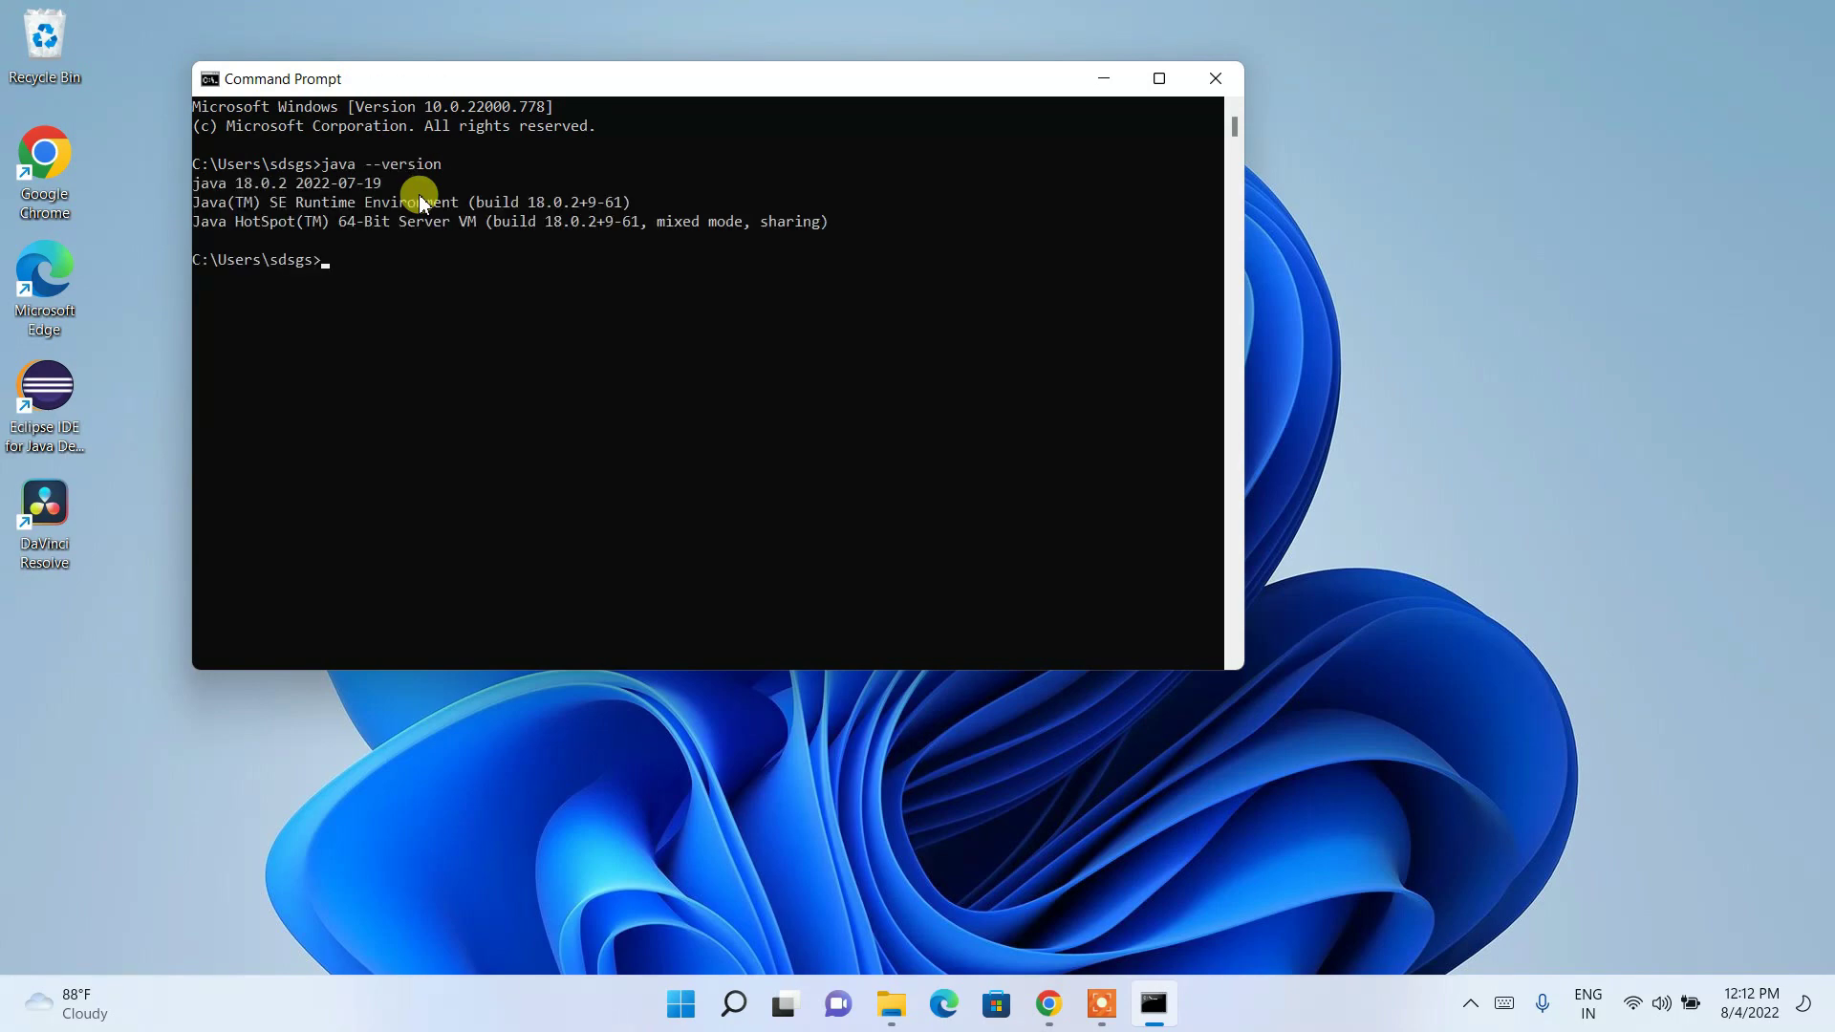
{"action": "left_click", "coordinate": [193, 182]}
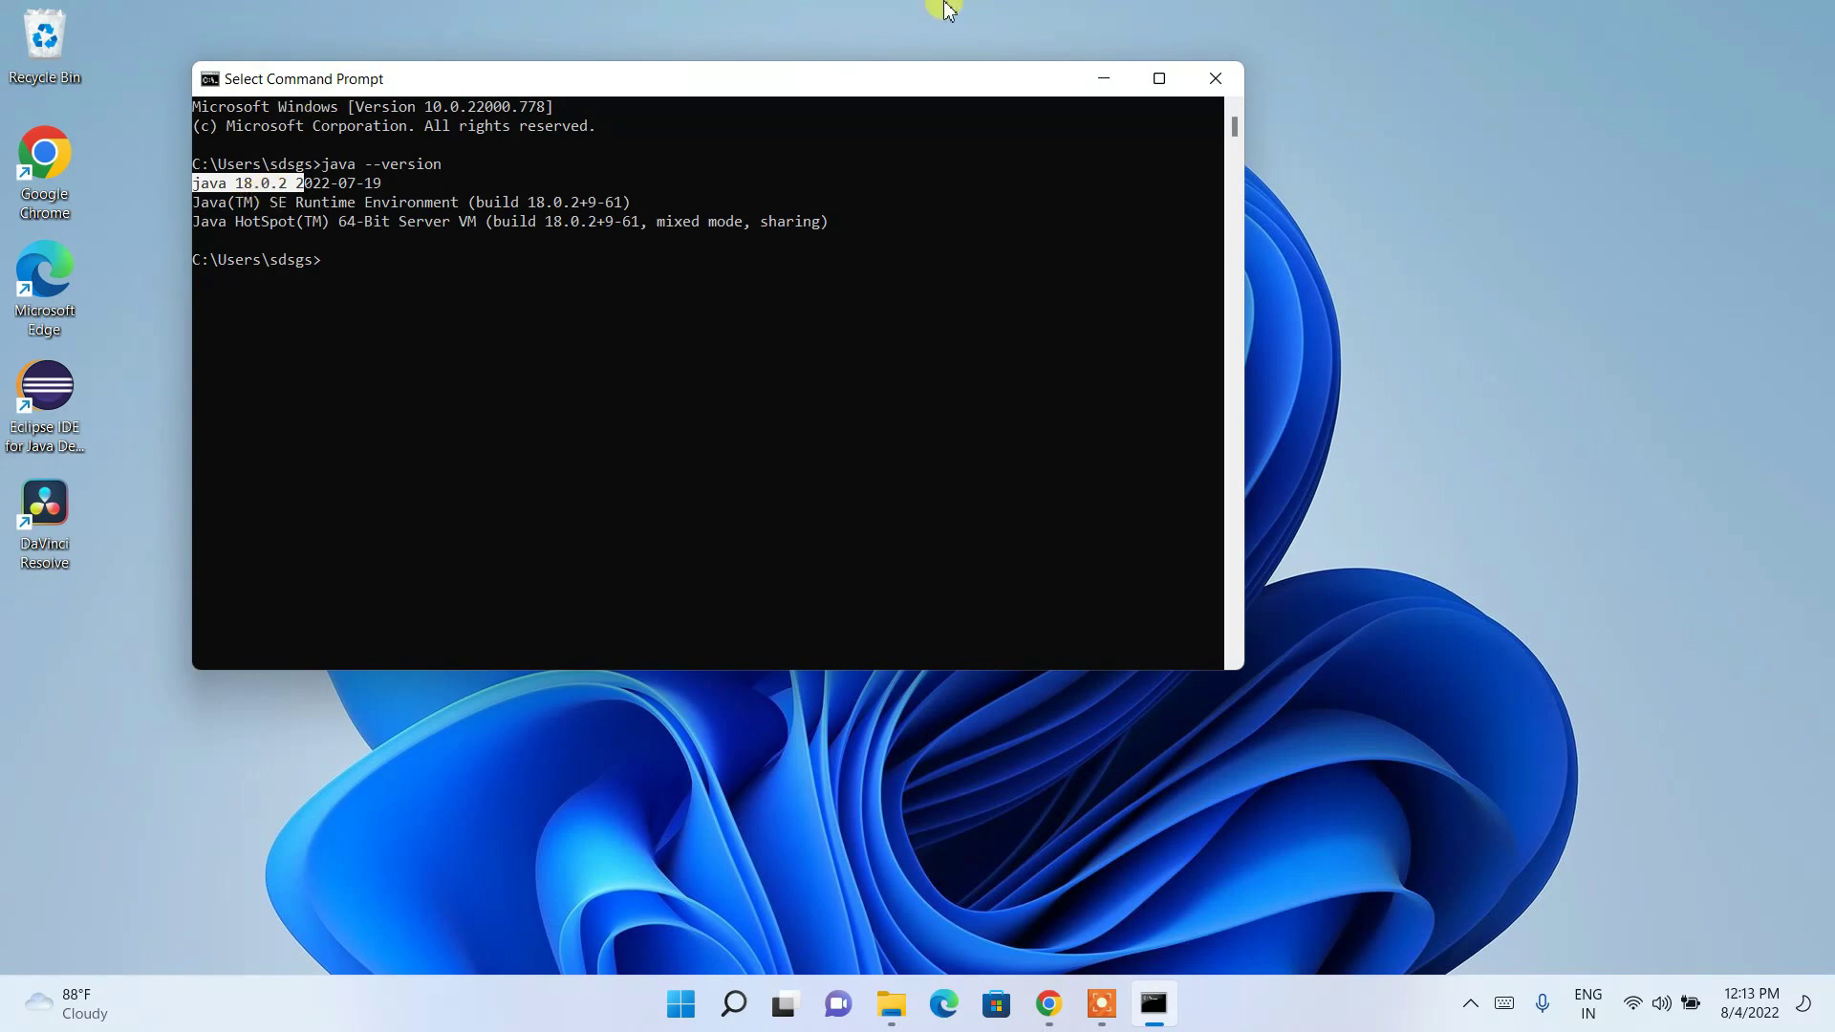
{"action": "left_click", "coordinate": [1216, 78]}
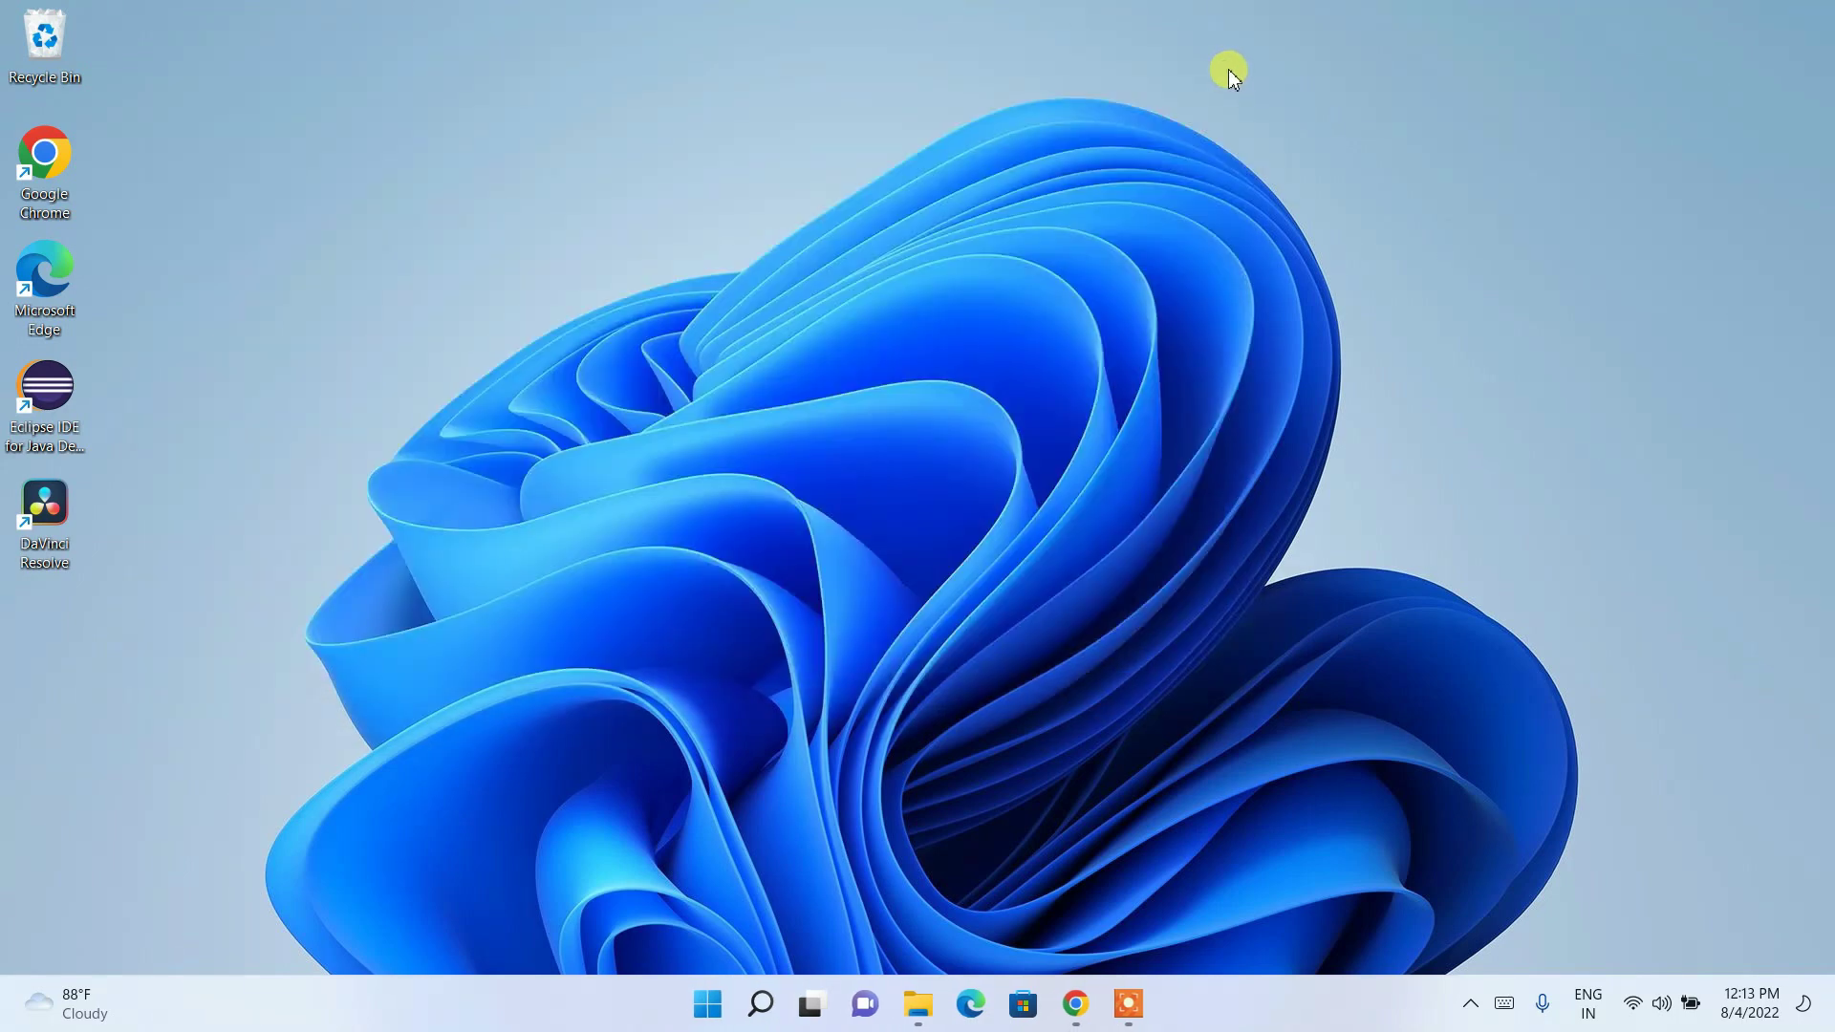
Make a new desktop folder called java-practice and open it in File Explorer
{"action": "right_click", "coordinate": [209, 104]}
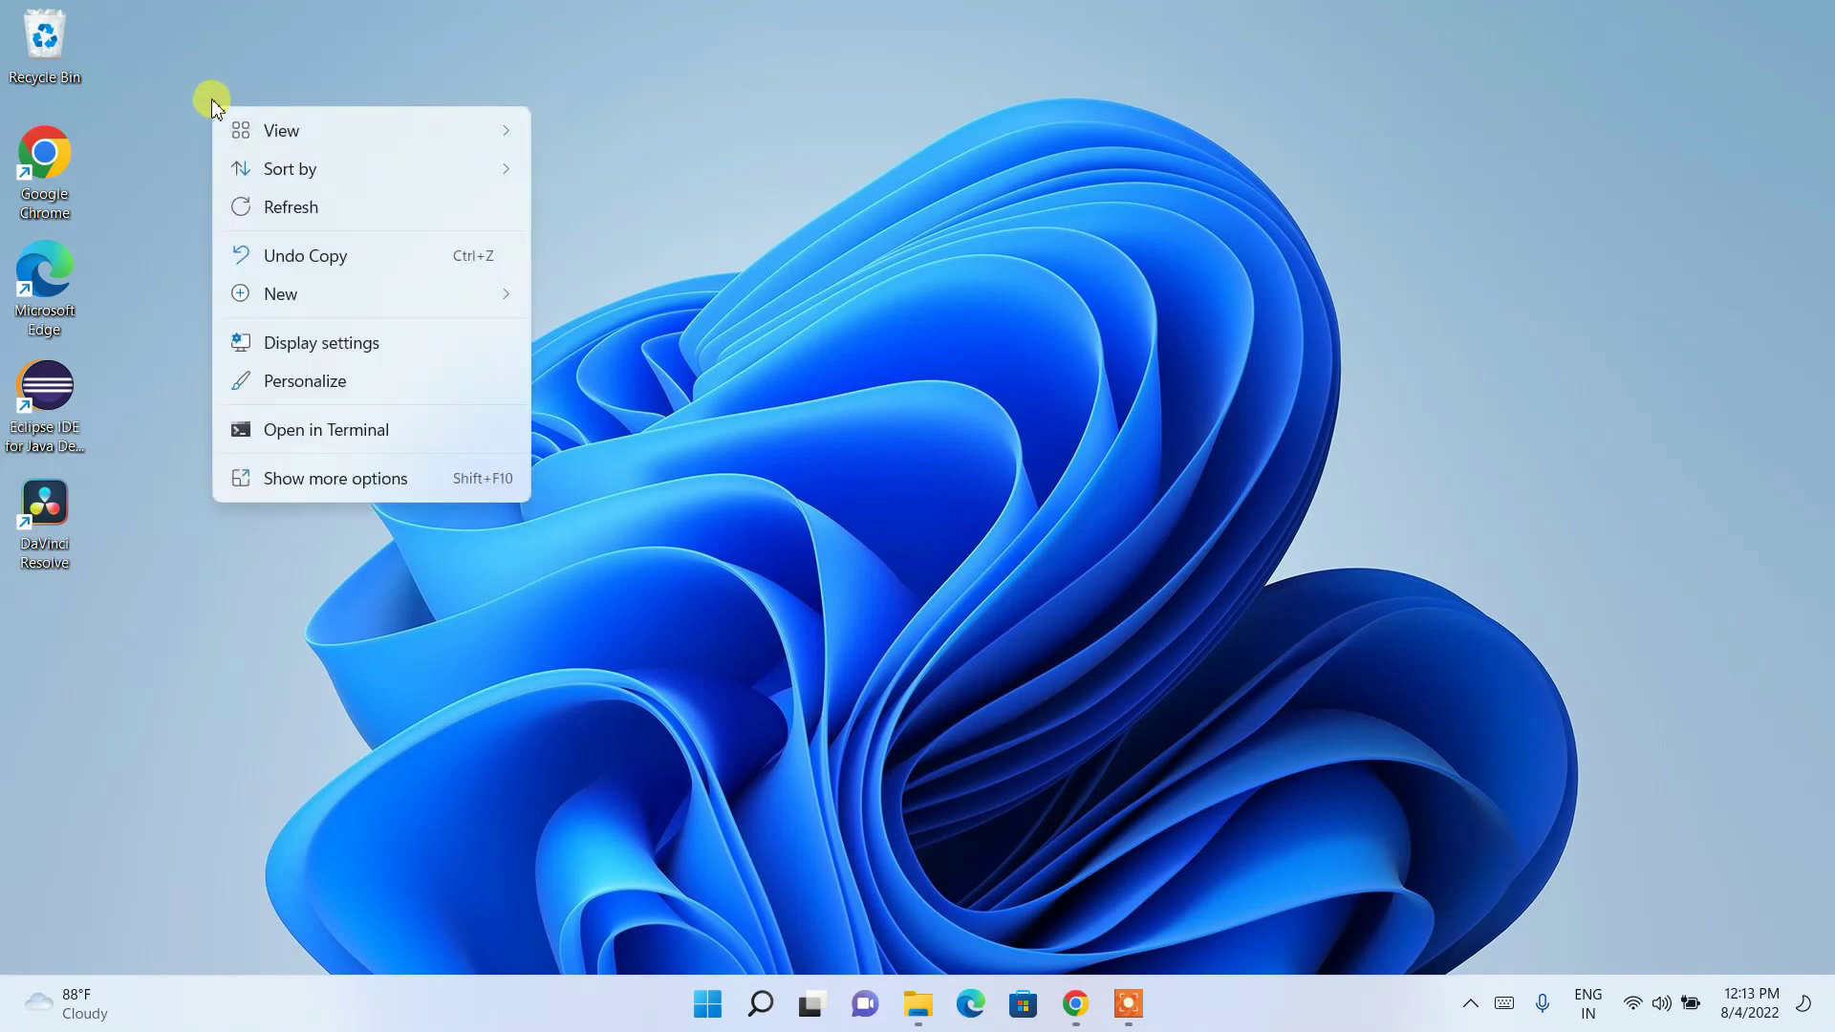
{"action": "left_click", "coordinate": [353, 297]}
{"action": "left_click", "coordinate": [629, 296]}
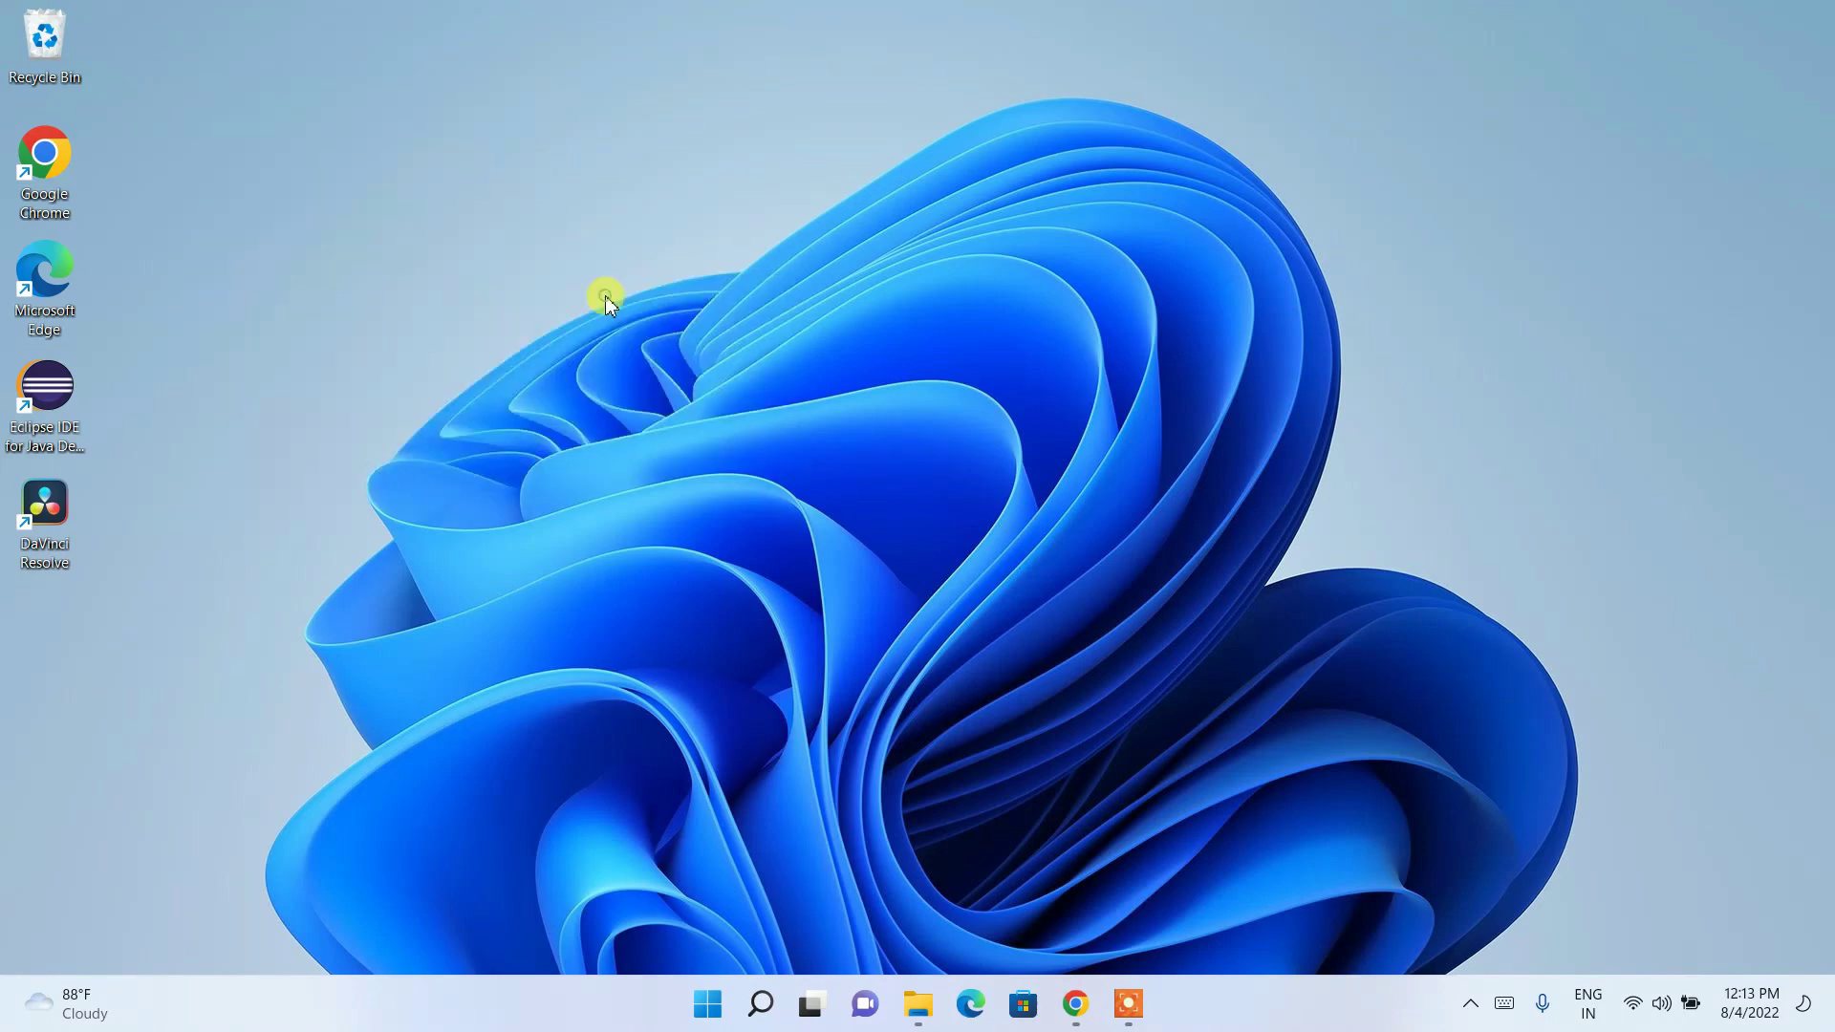
{"action": "type", "text": "java"}
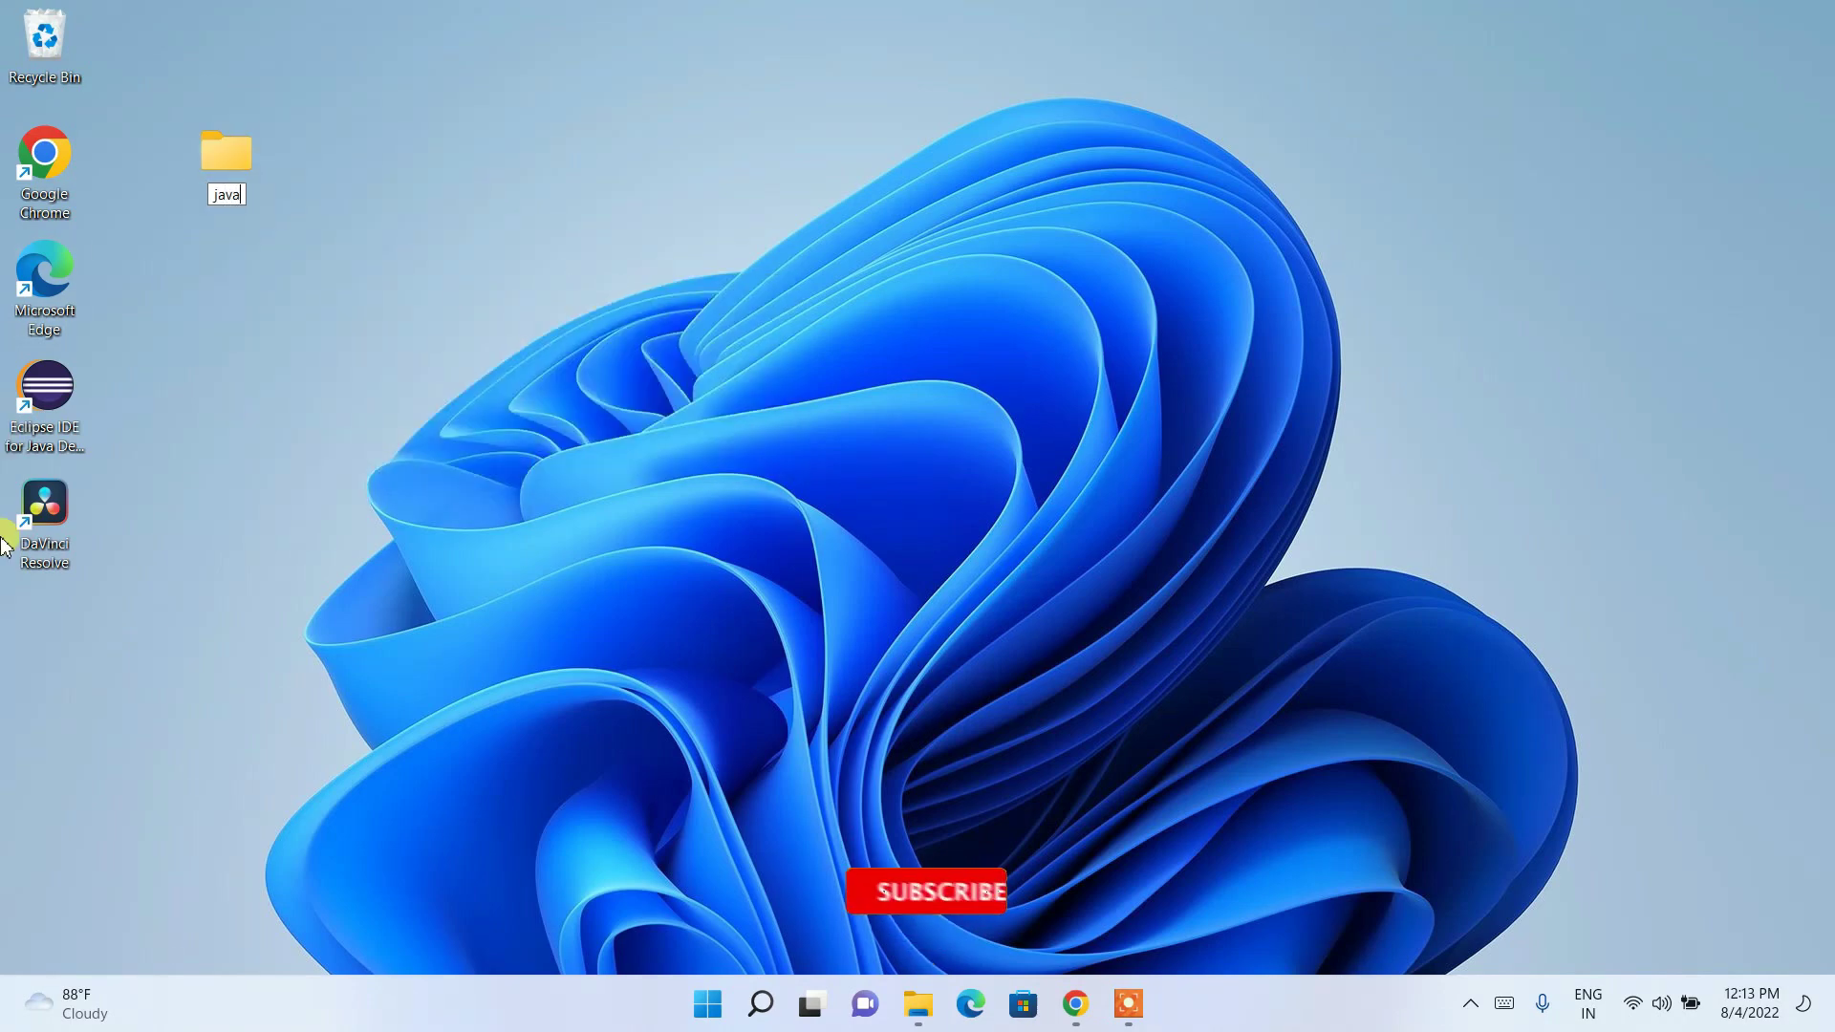
{"action": "type", "text": "-practice"}
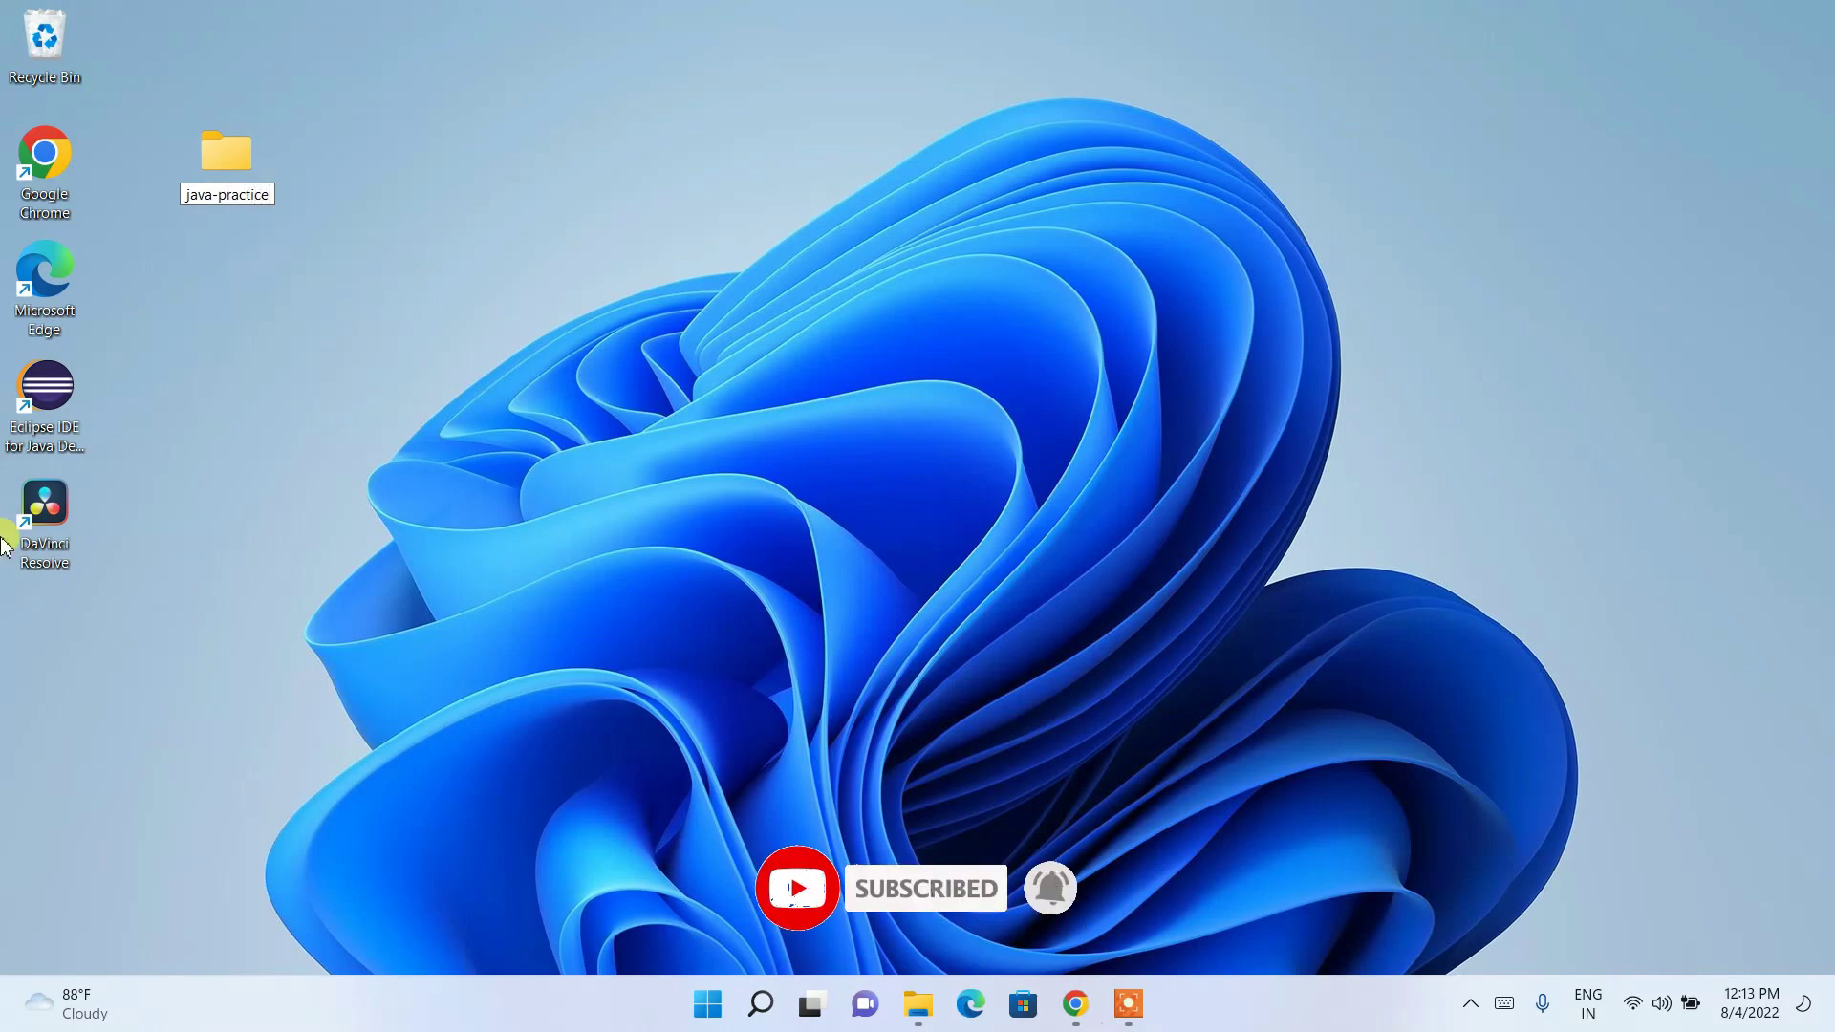
{"action": "key", "text": "Return"}
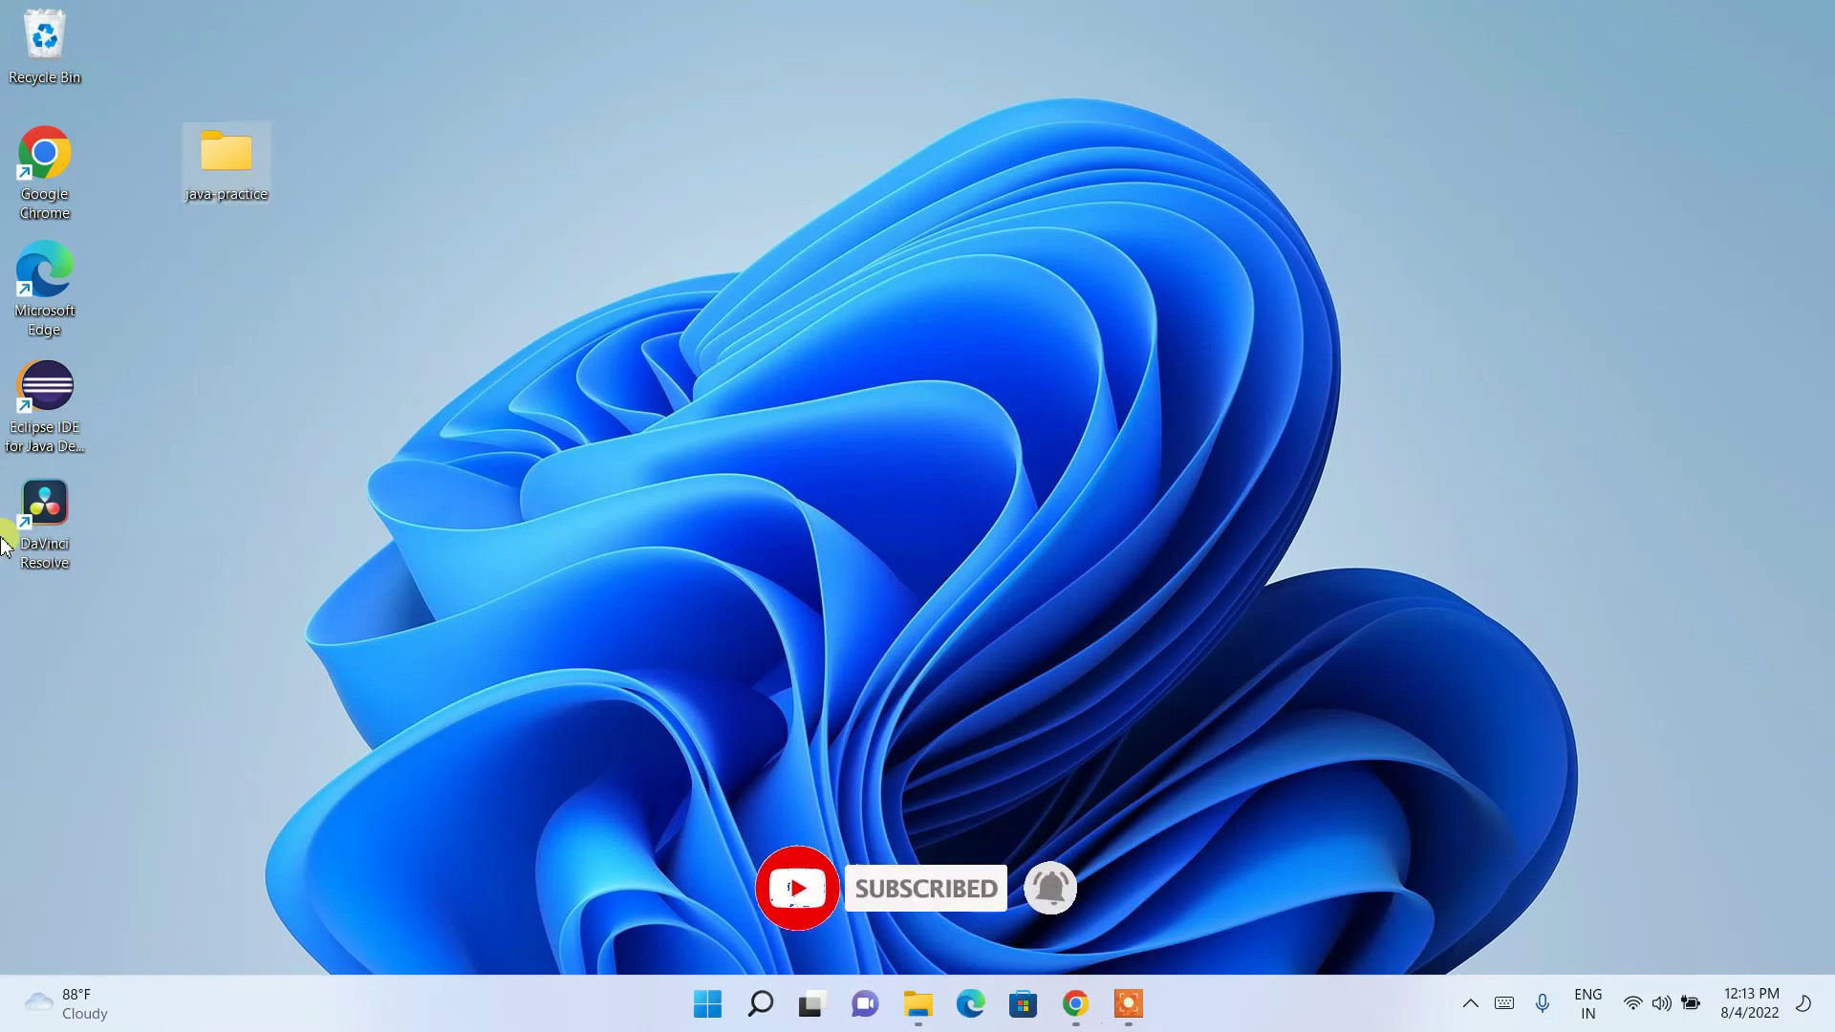
{"action": "key", "text": "Return"}
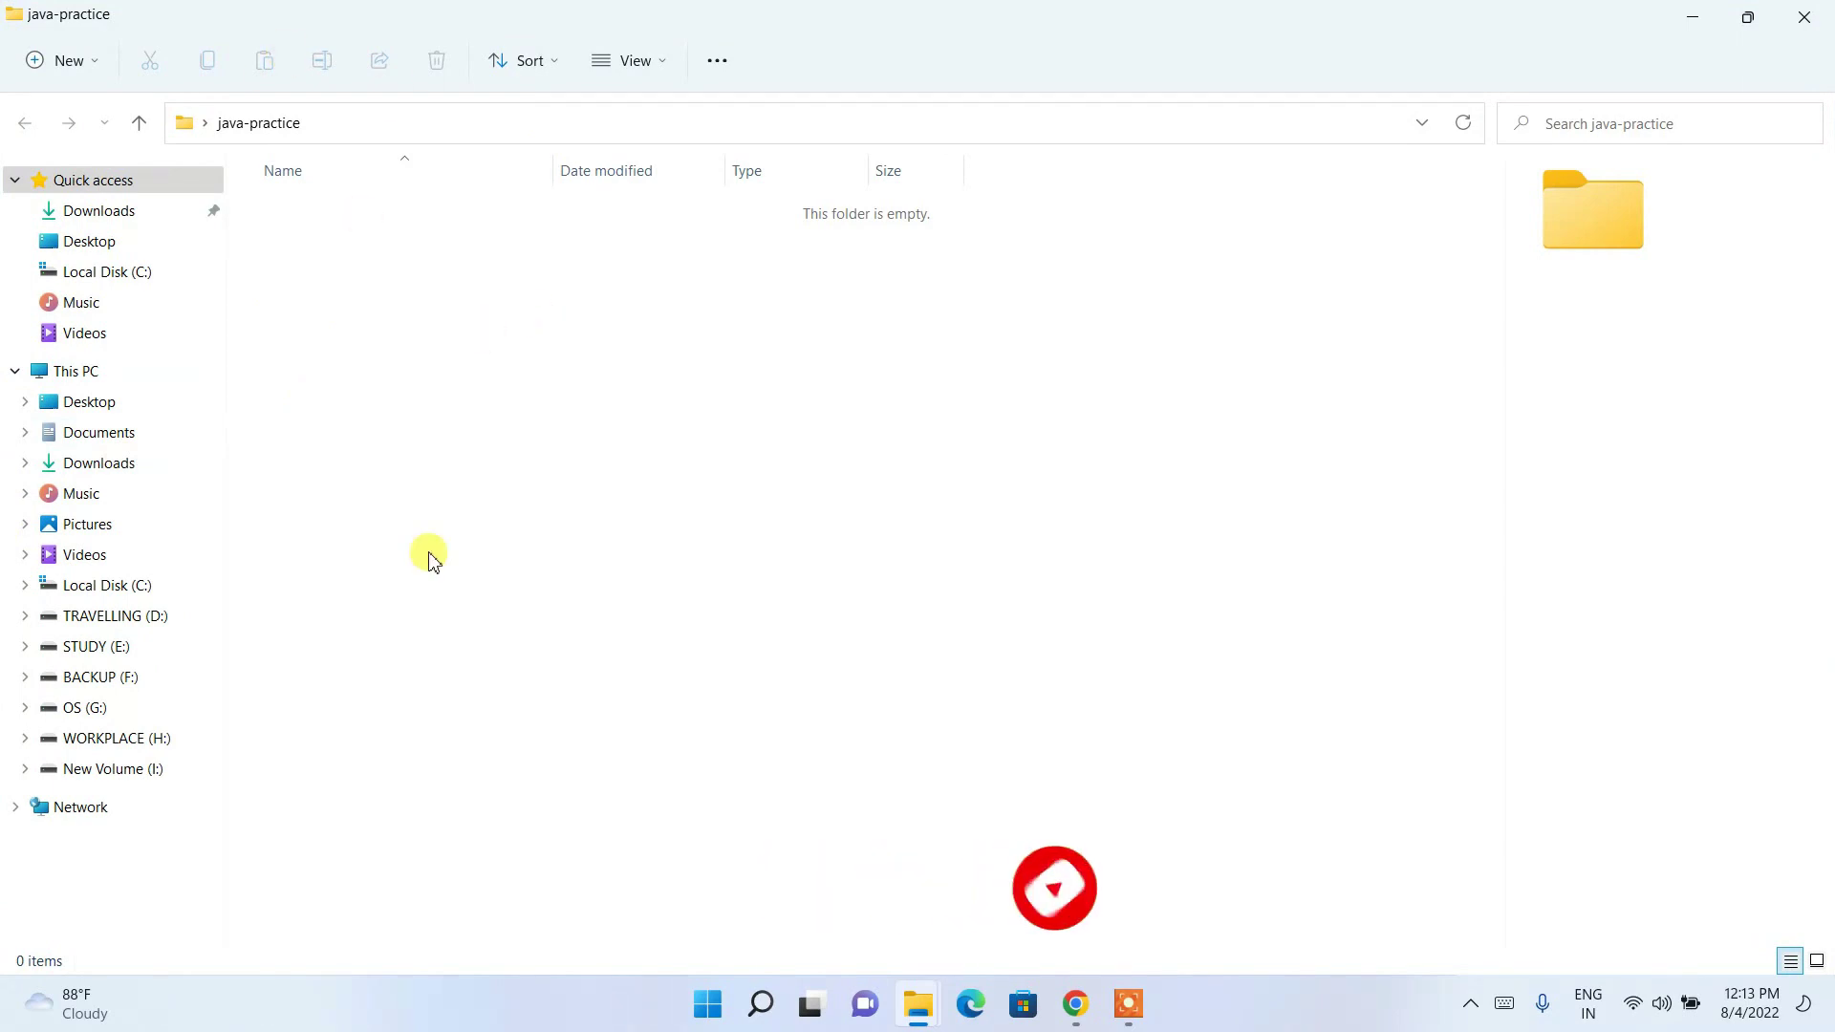
Create a new text document renamed HelloWorld.java, accepting the file extension change
{"action": "right_click", "coordinate": [492, 374]}
{"action": "mouse_move", "coordinate": [828, 564]}
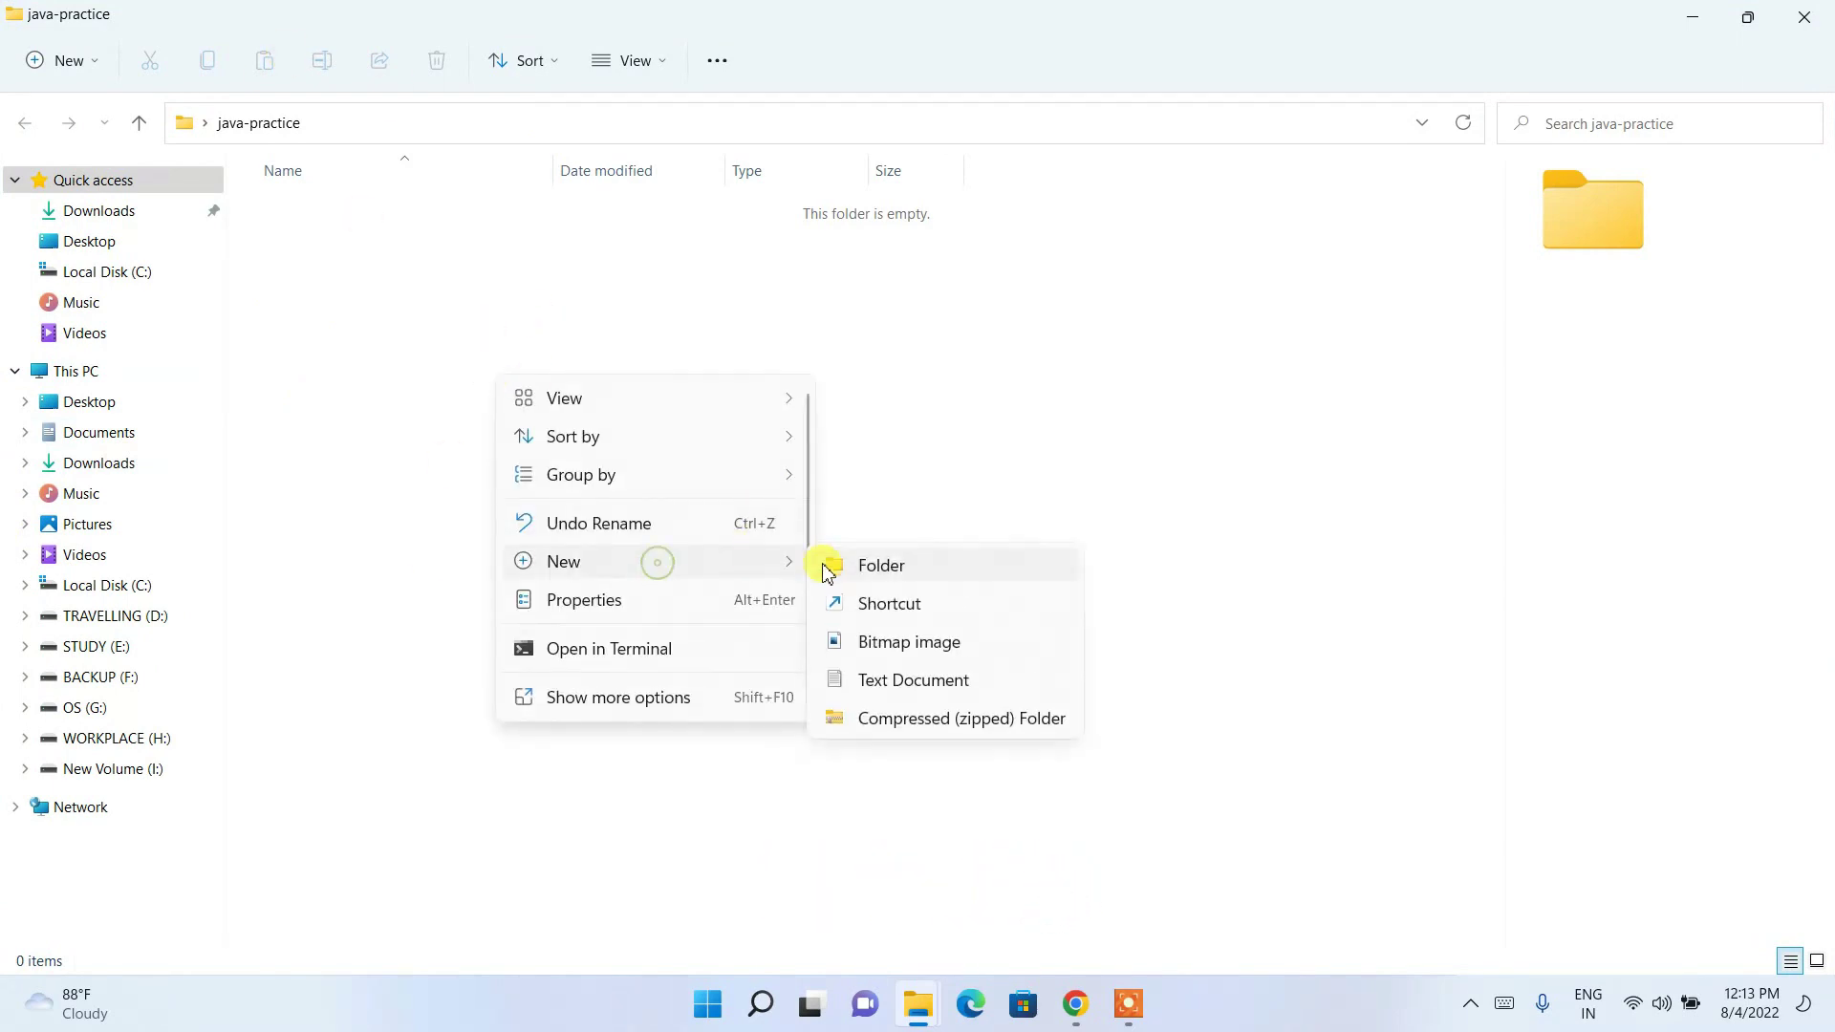
{"action": "left_click", "coordinate": [935, 680]}
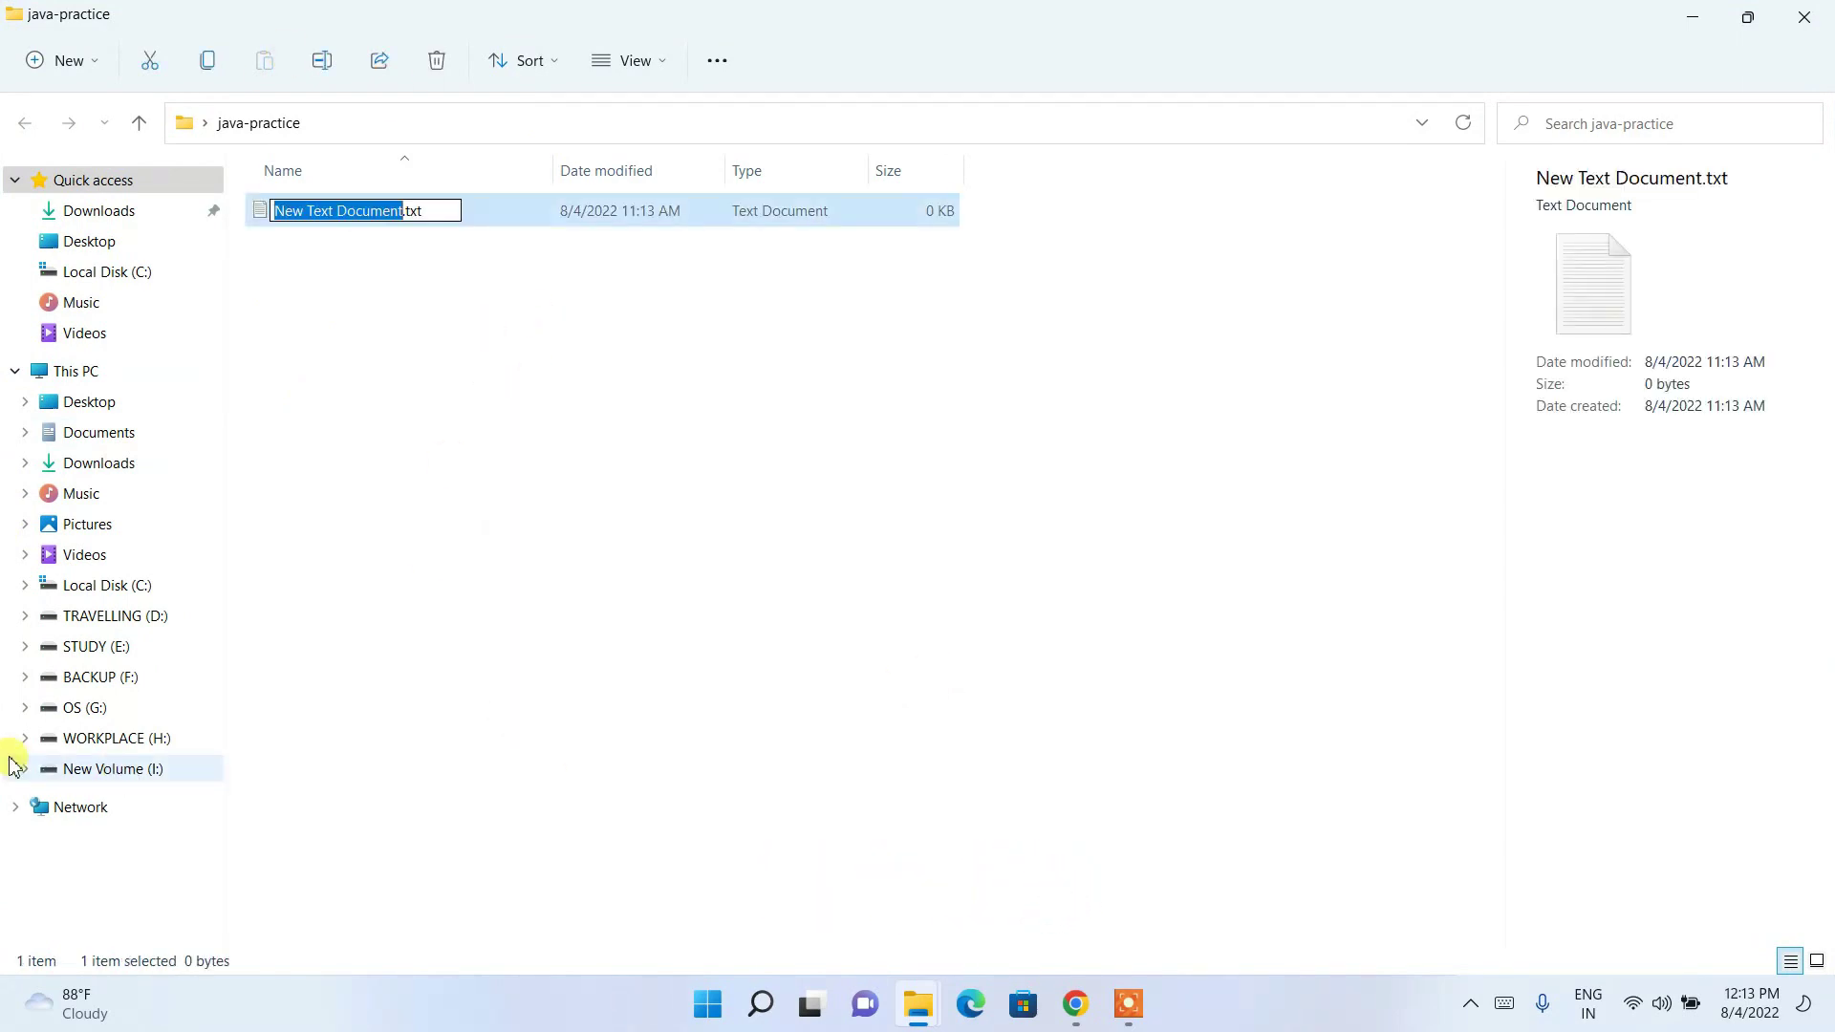
{"action": "type", "text": "Hello"}
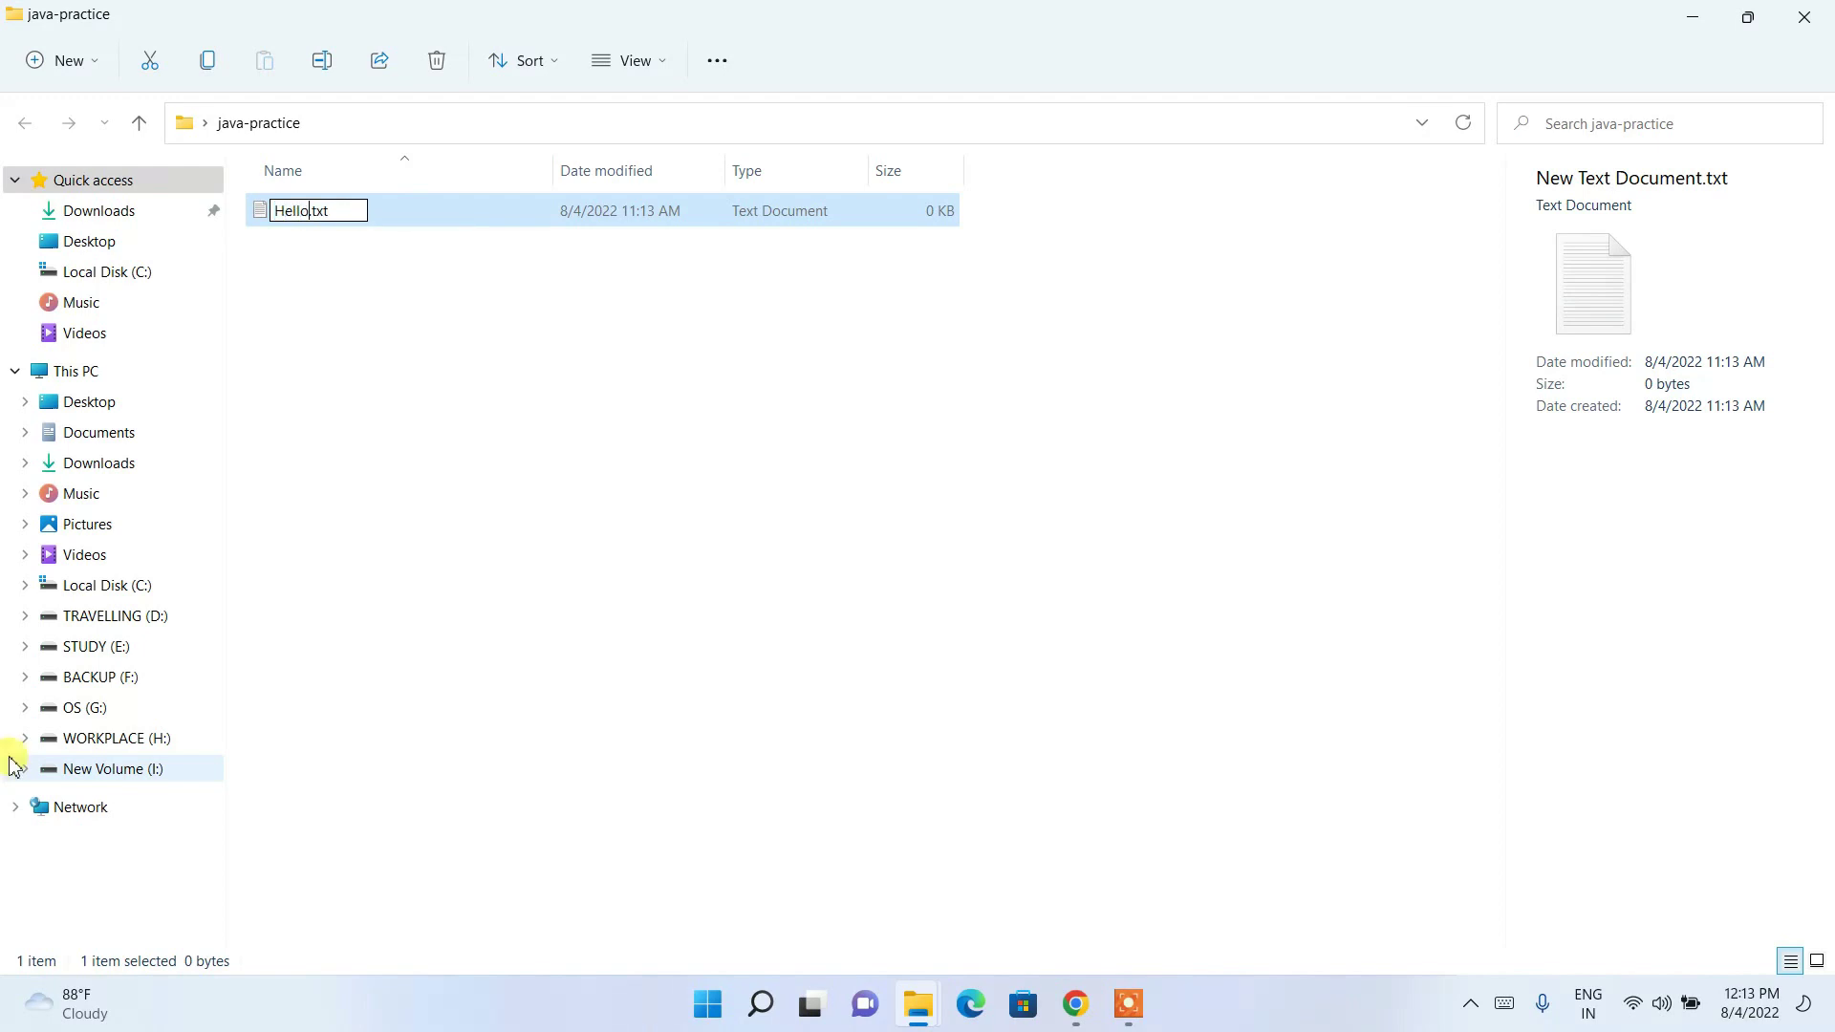
{"action": "type", "text": "World"}
{"action": "key", "text": "BackSpace"}
{"action": "key", "text": "BackSpace"}
{"action": "key", "text": "BackSpace"}
{"action": "type", "text": "java"}
{"action": "key", "text": "Return"}
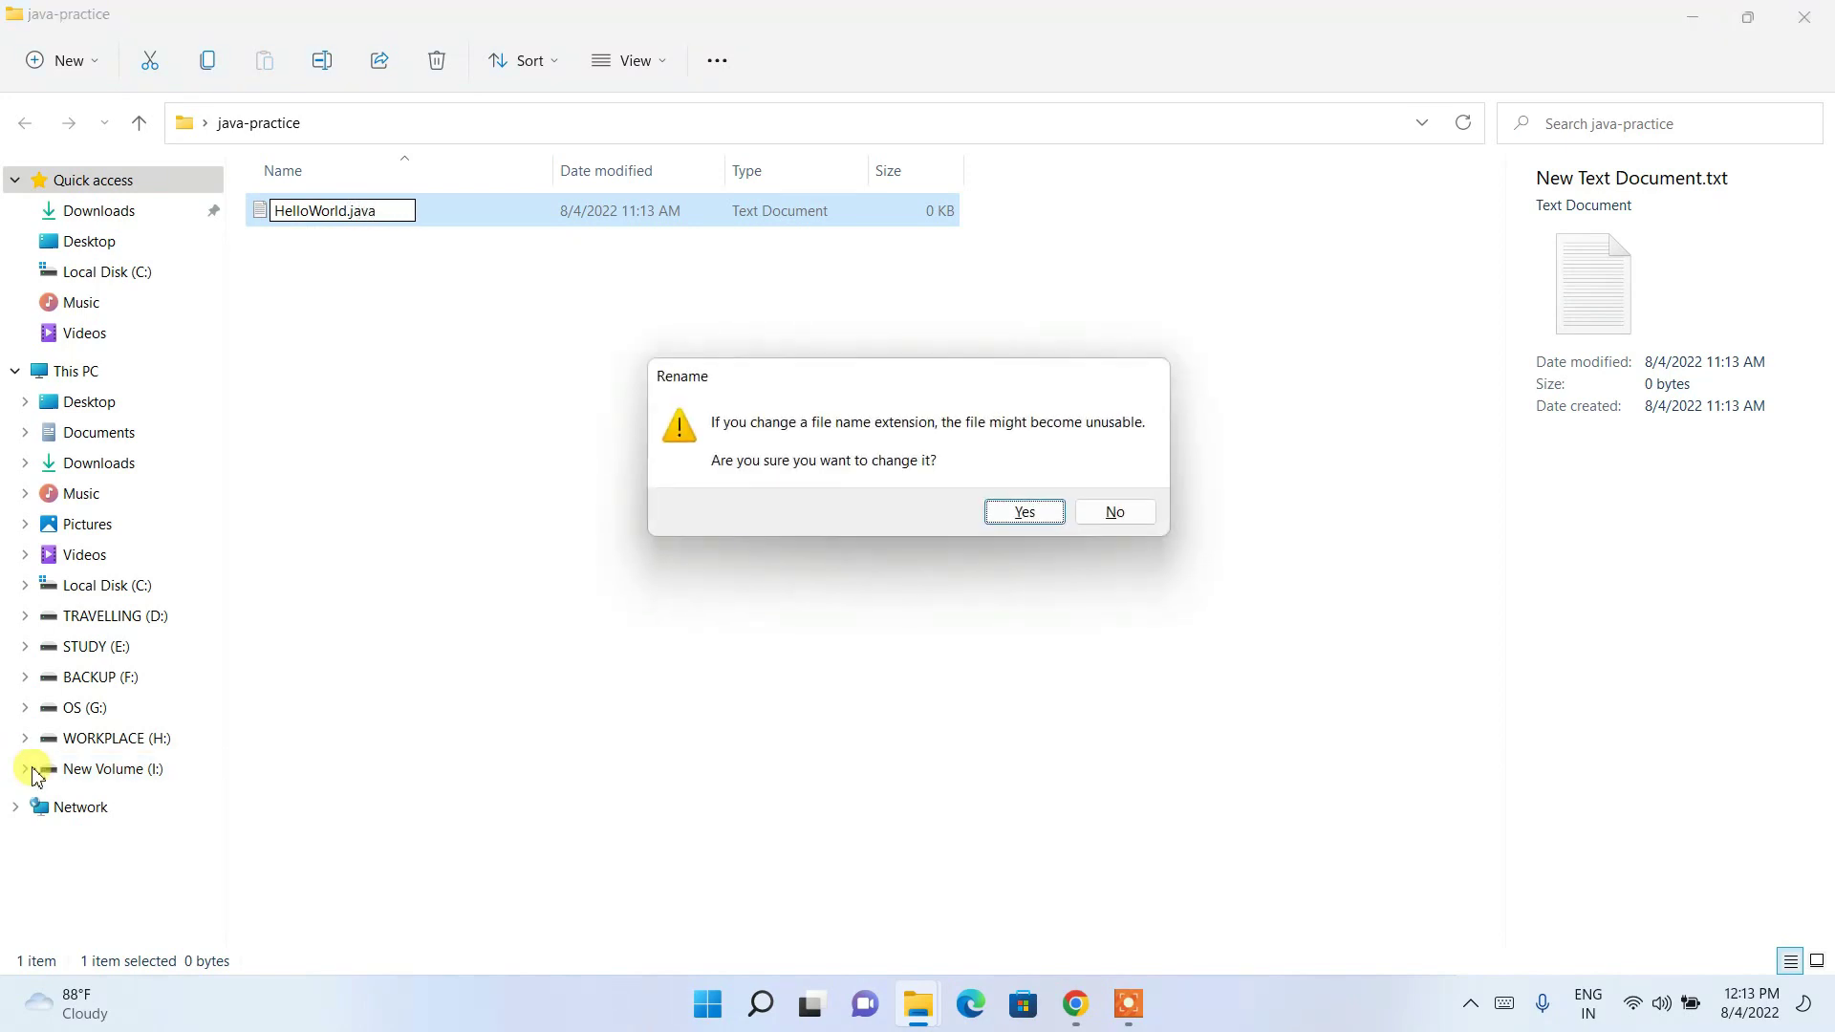
{"action": "left_click", "coordinate": [1023, 514]}
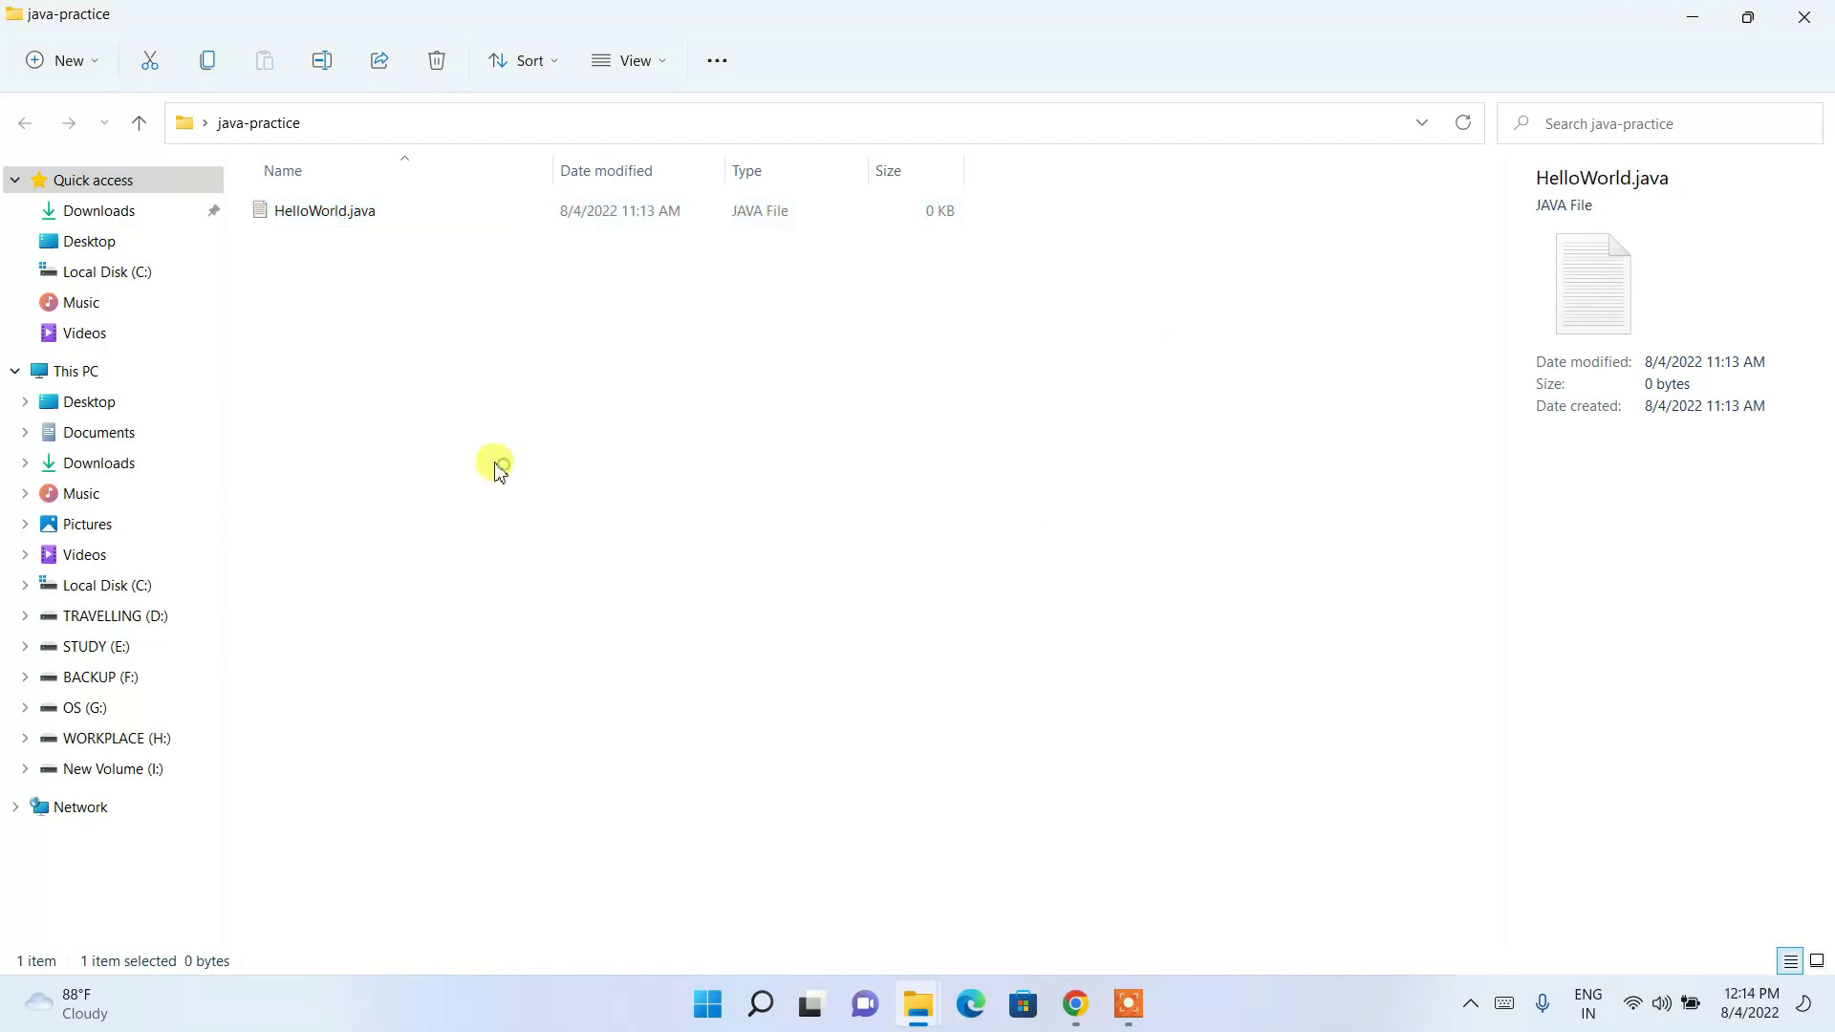
{"action": "left_click", "coordinate": [346, 213]}
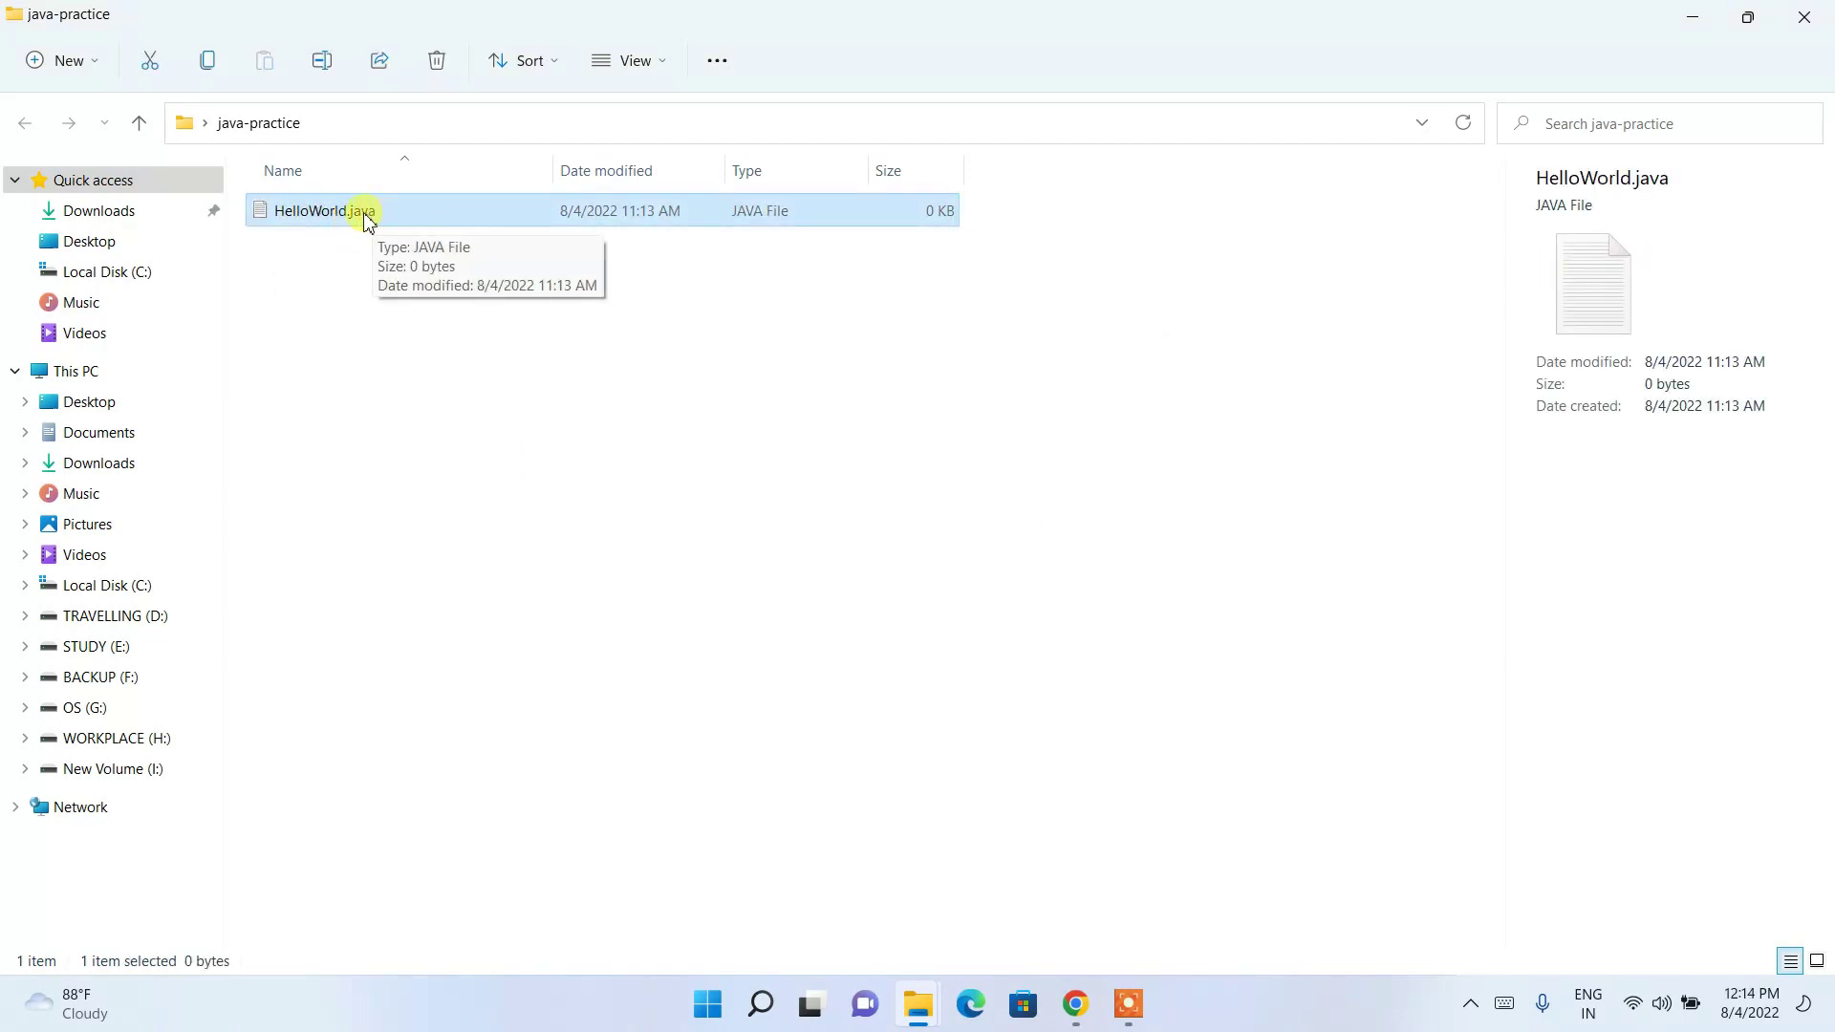
{"action": "left_click", "coordinate": [635, 60]}
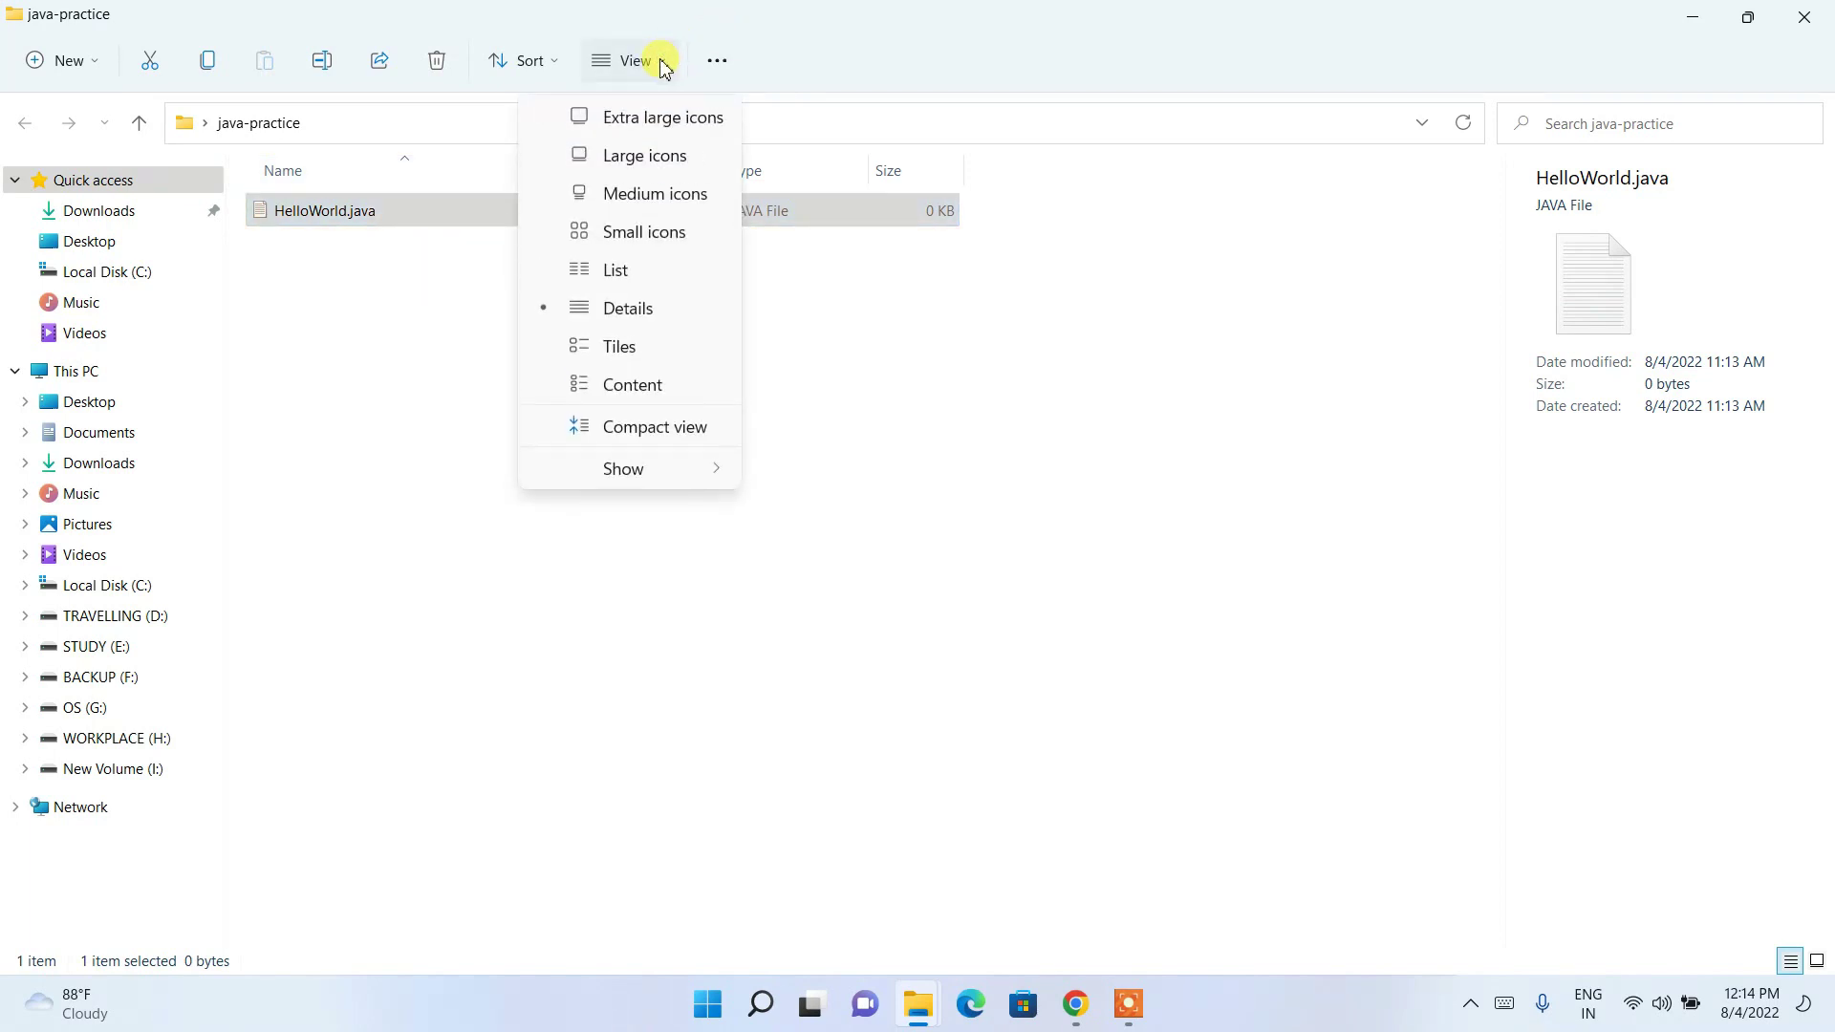
{"action": "mouse_move", "coordinate": [634, 469]}
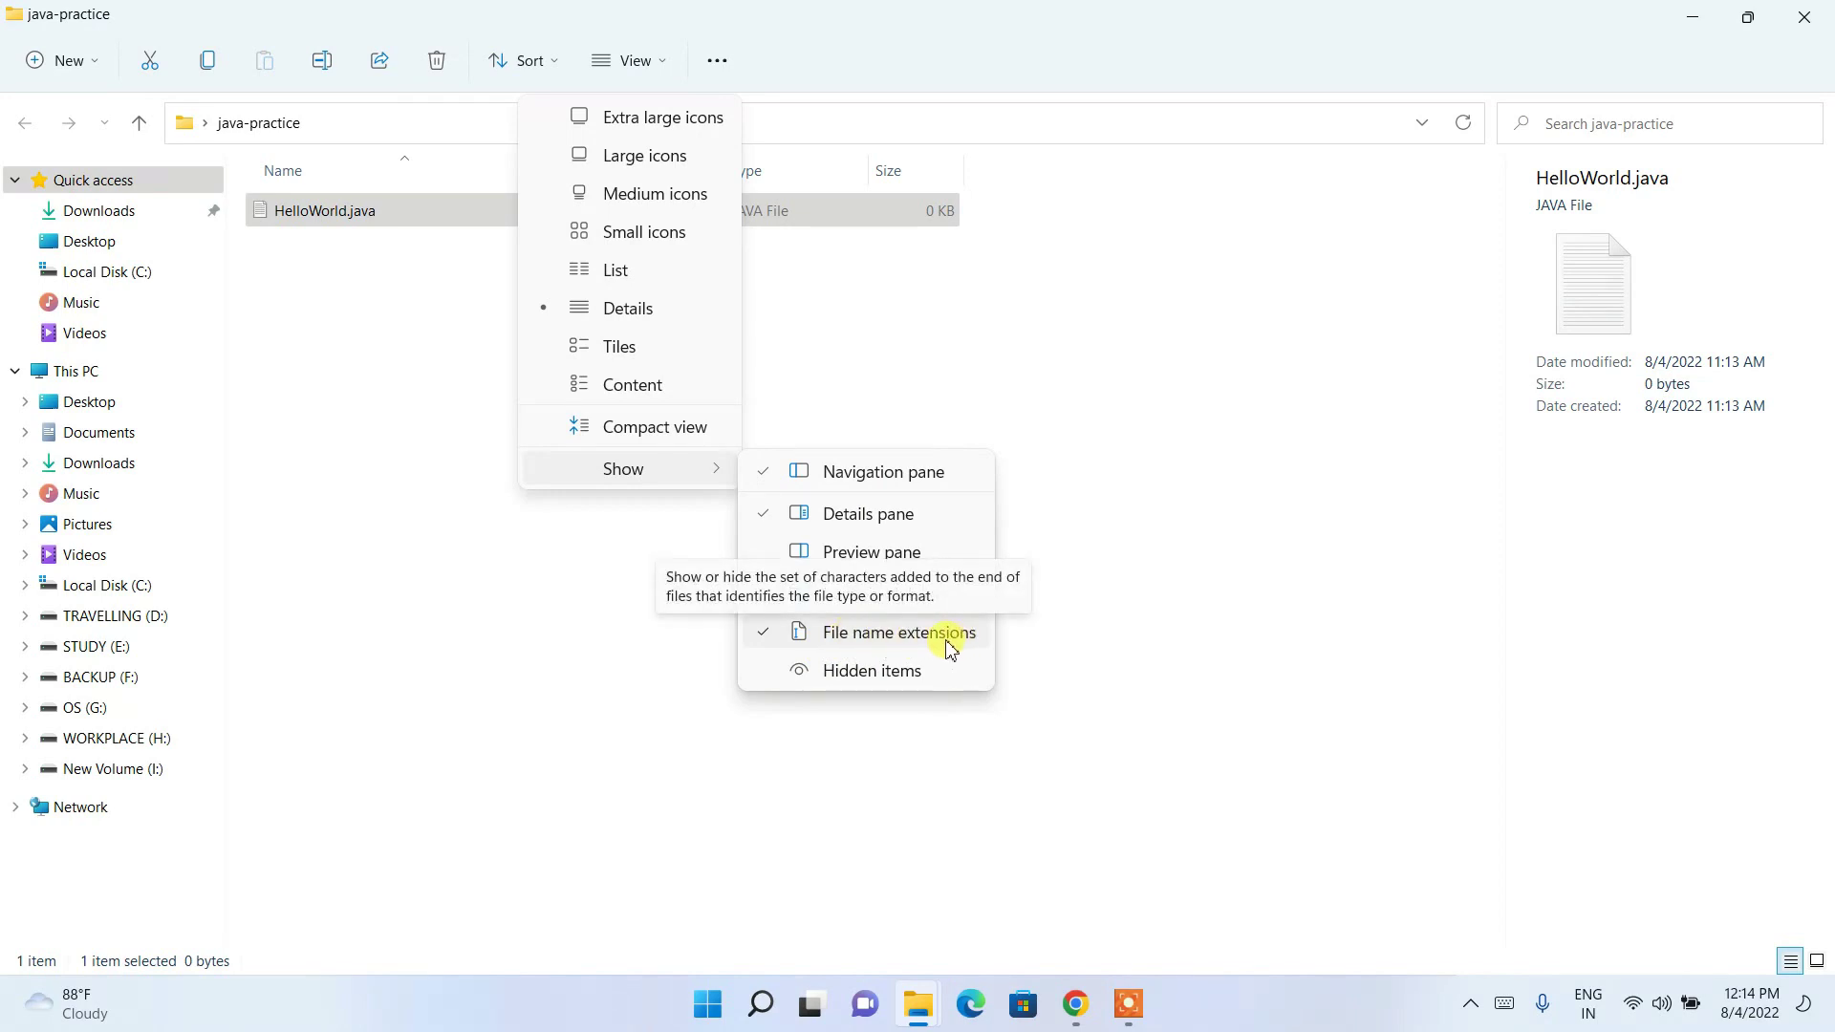
{"action": "left_click", "coordinate": [399, 413]}
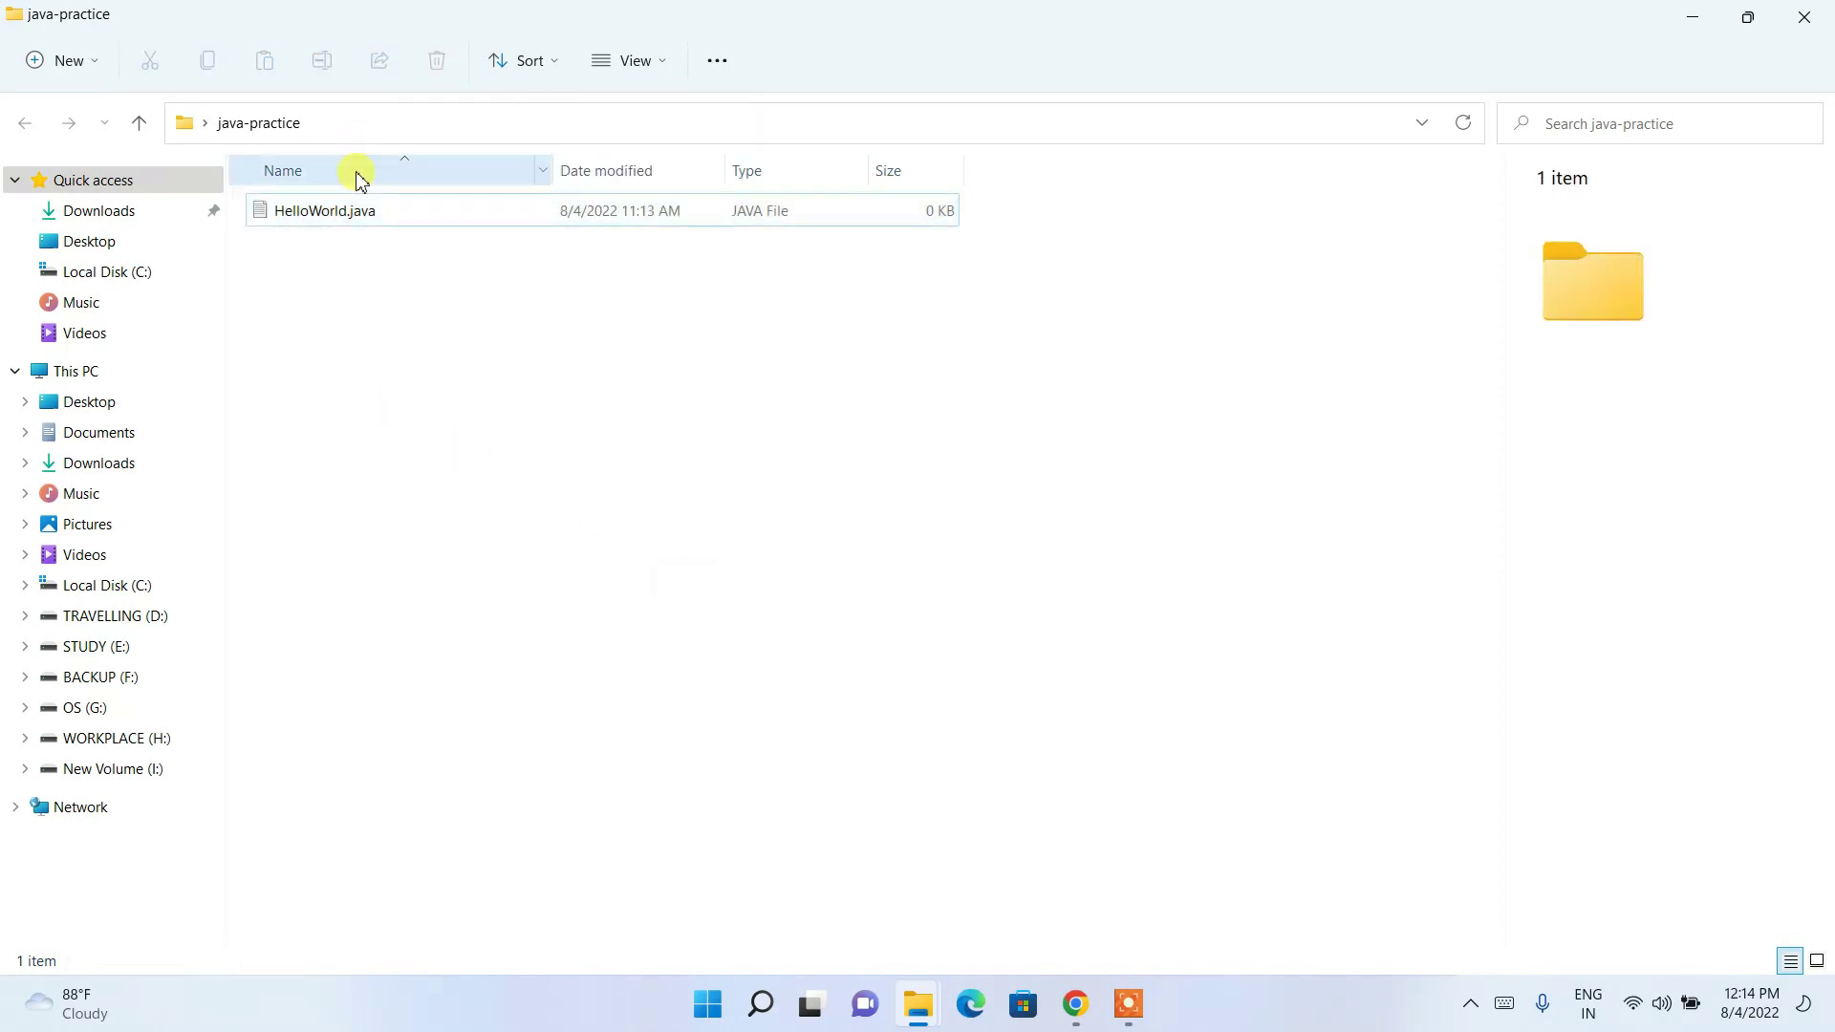
{"action": "left_click", "coordinate": [381, 222]}
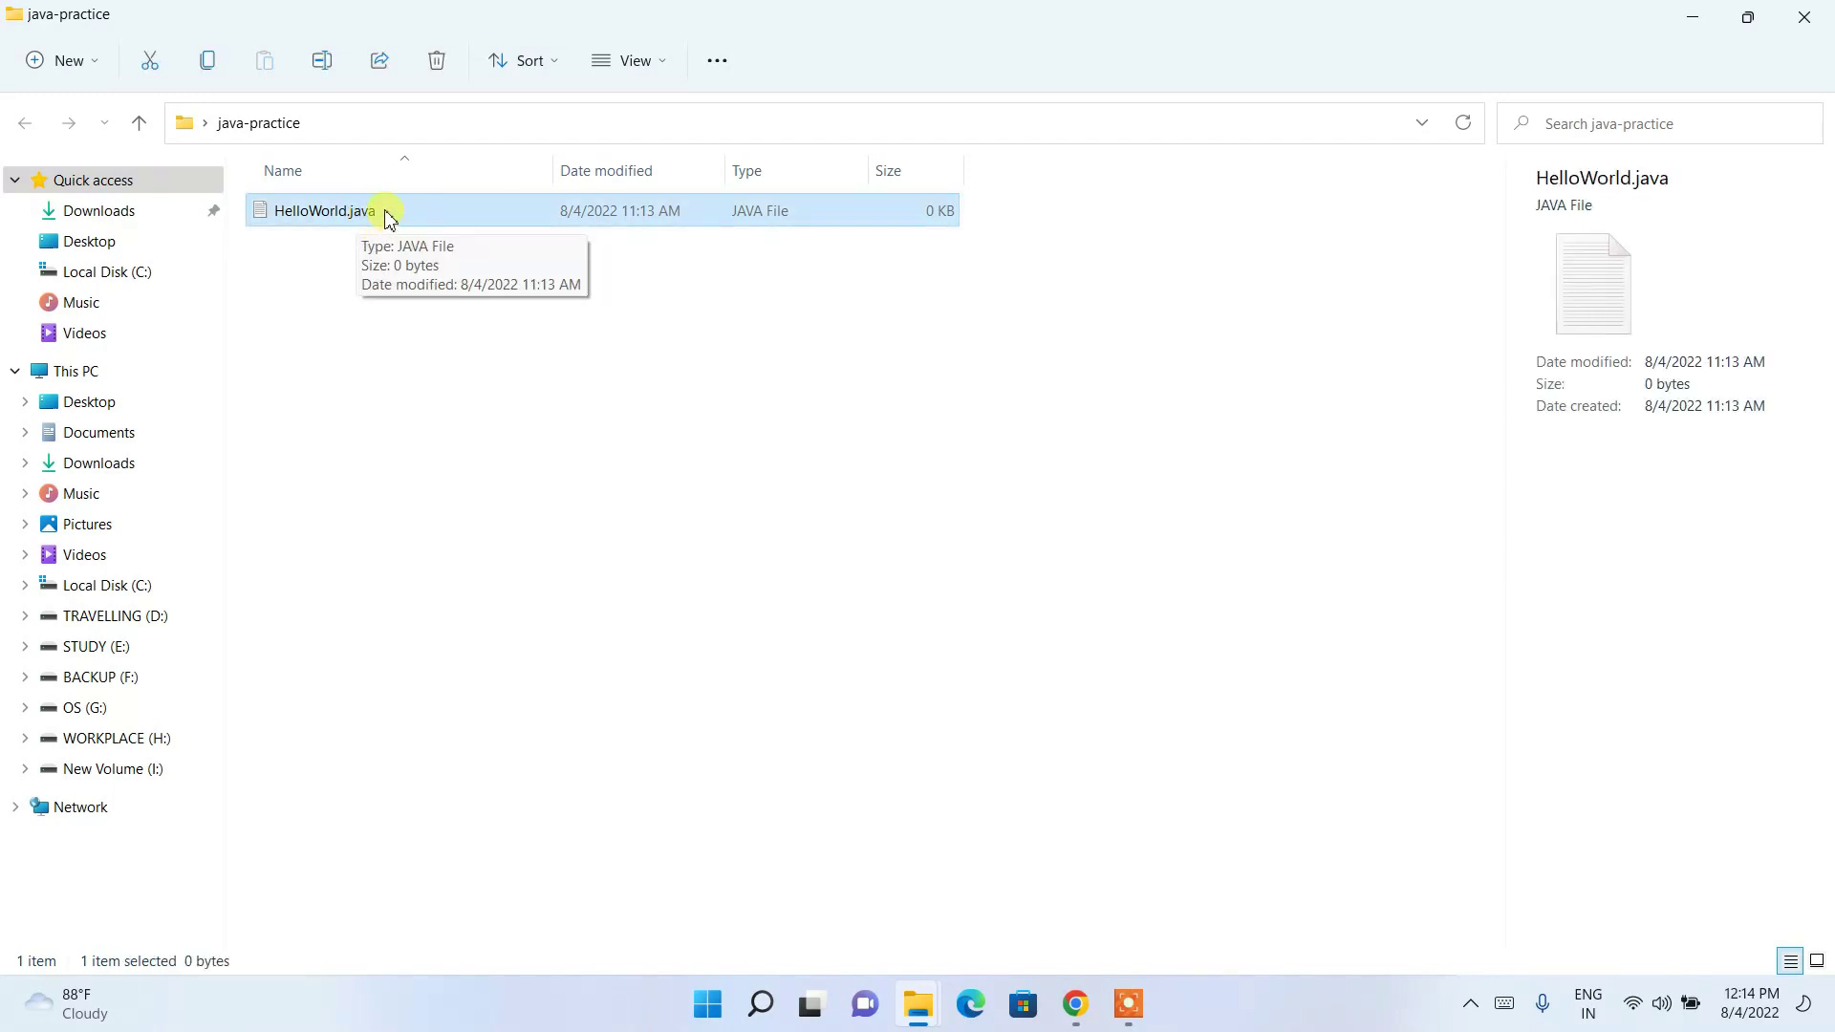
Open HelloWorld.java in Notepad and type a HelloWorld class whose main prints "Hello World!!"
{"action": "double_click", "coordinate": [418, 218]}
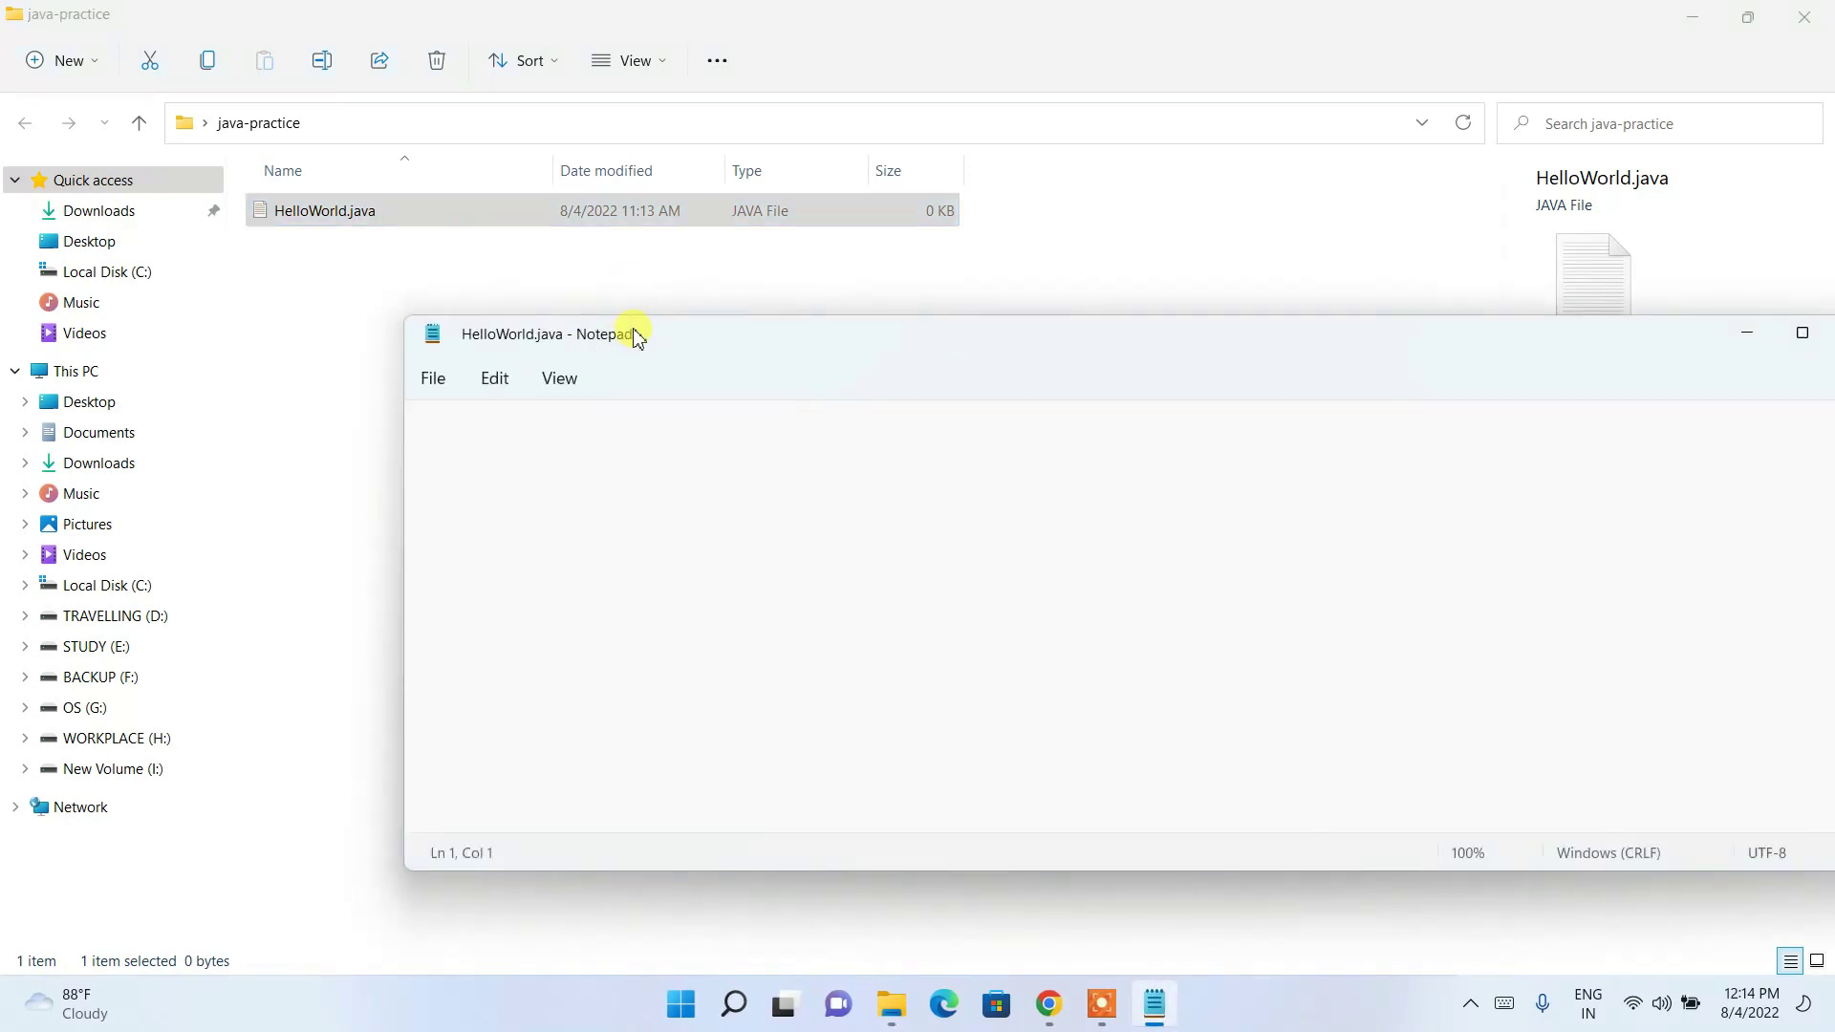
{"action": "type", "text": "class hHell"}
{"action": "key", "text": "BackSpace"}
{"action": "key", "text": "BackSpace"}
{"action": "key", "text": "BackSpace"}
{"action": "key", "text": "BackSpace"}
{"action": "key", "text": "BackSpace"}
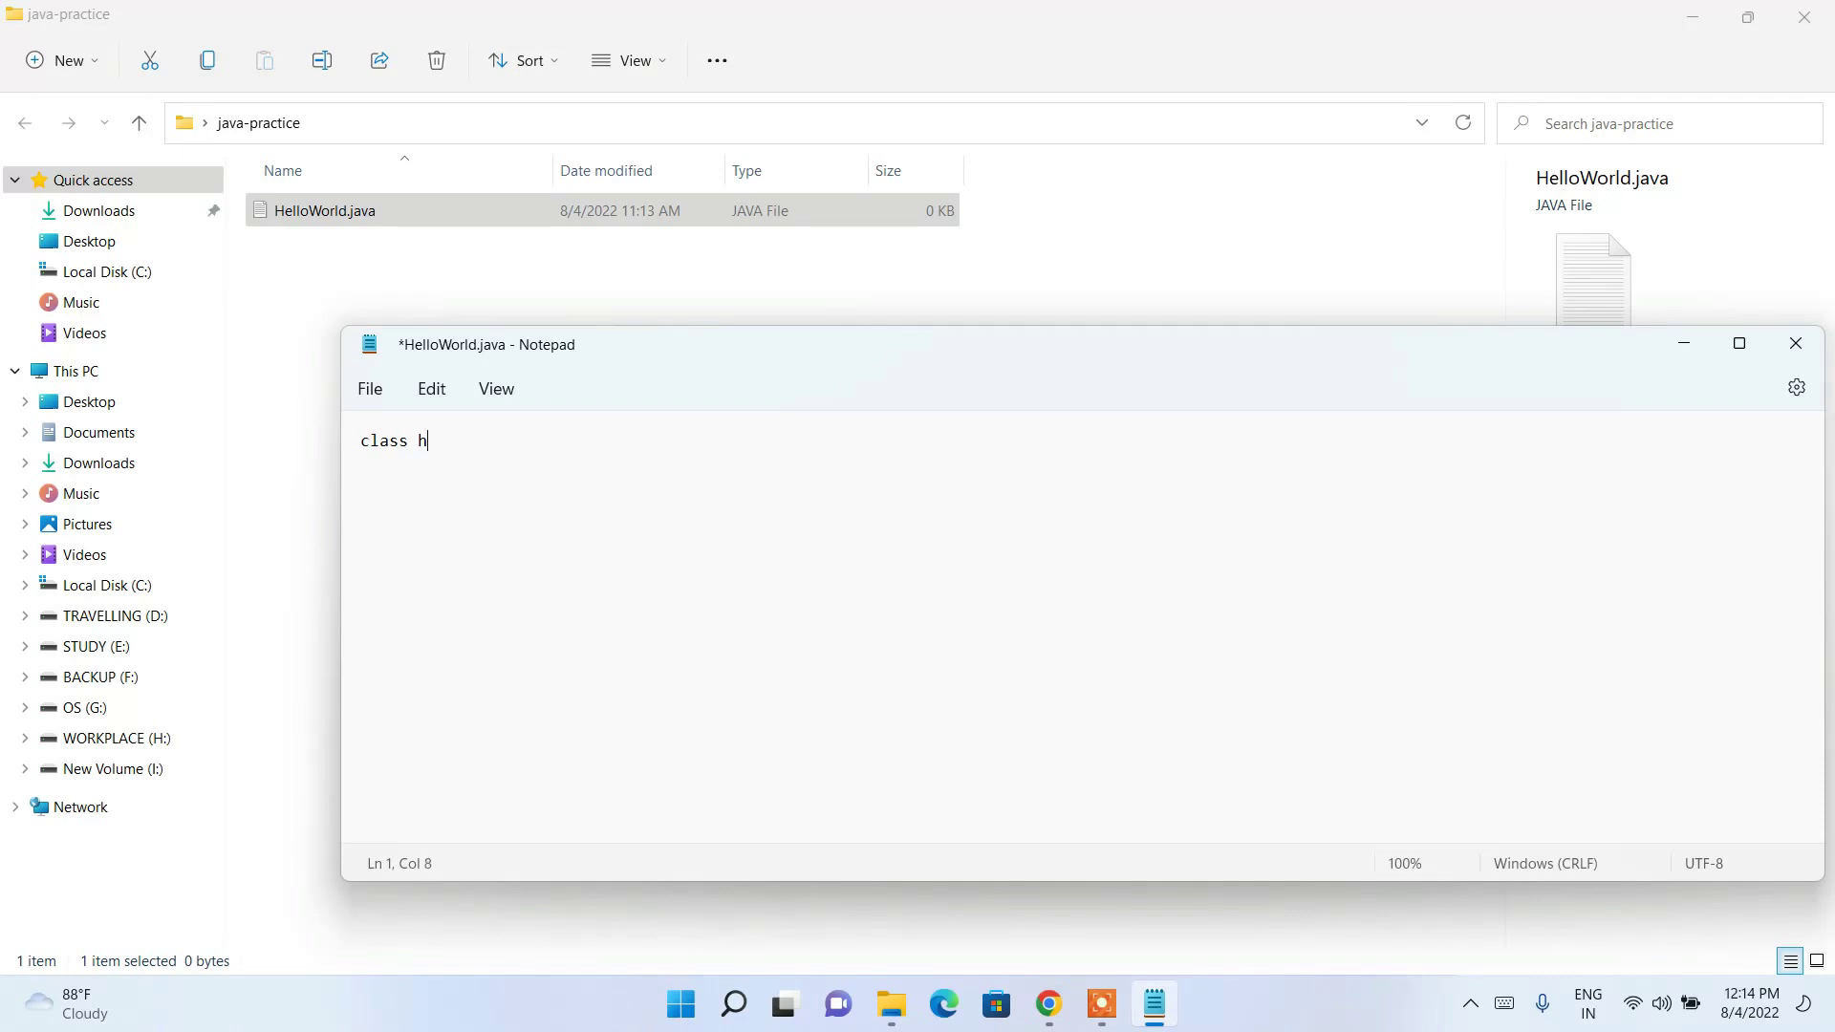
{"action": "type", "text": "HelloWorld{"}
{"action": "key", "text": "Return"}
{"action": "type", "text": "}"}
{"action": "type", "text": "p"}
{"action": "type", "text": "ublic "}
{"action": "type", "text": "sta"}
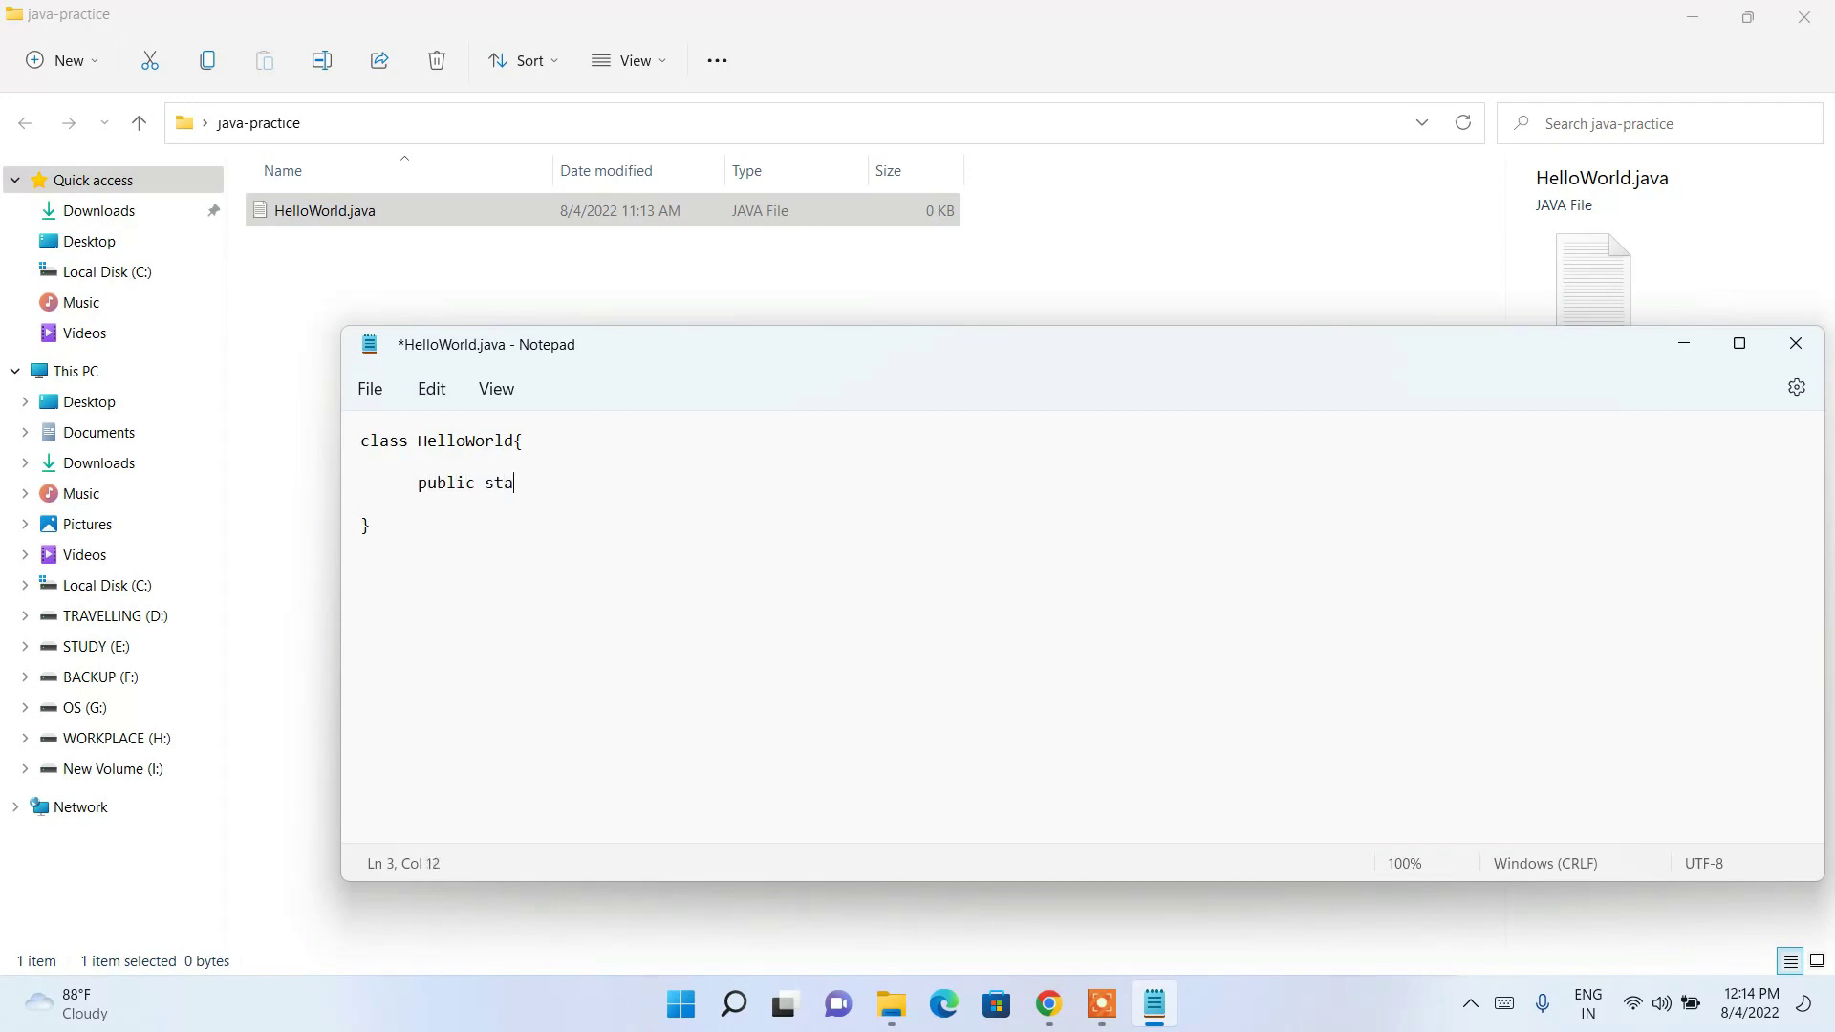
{"action": "type", "text": "tic void main(String args[]"}
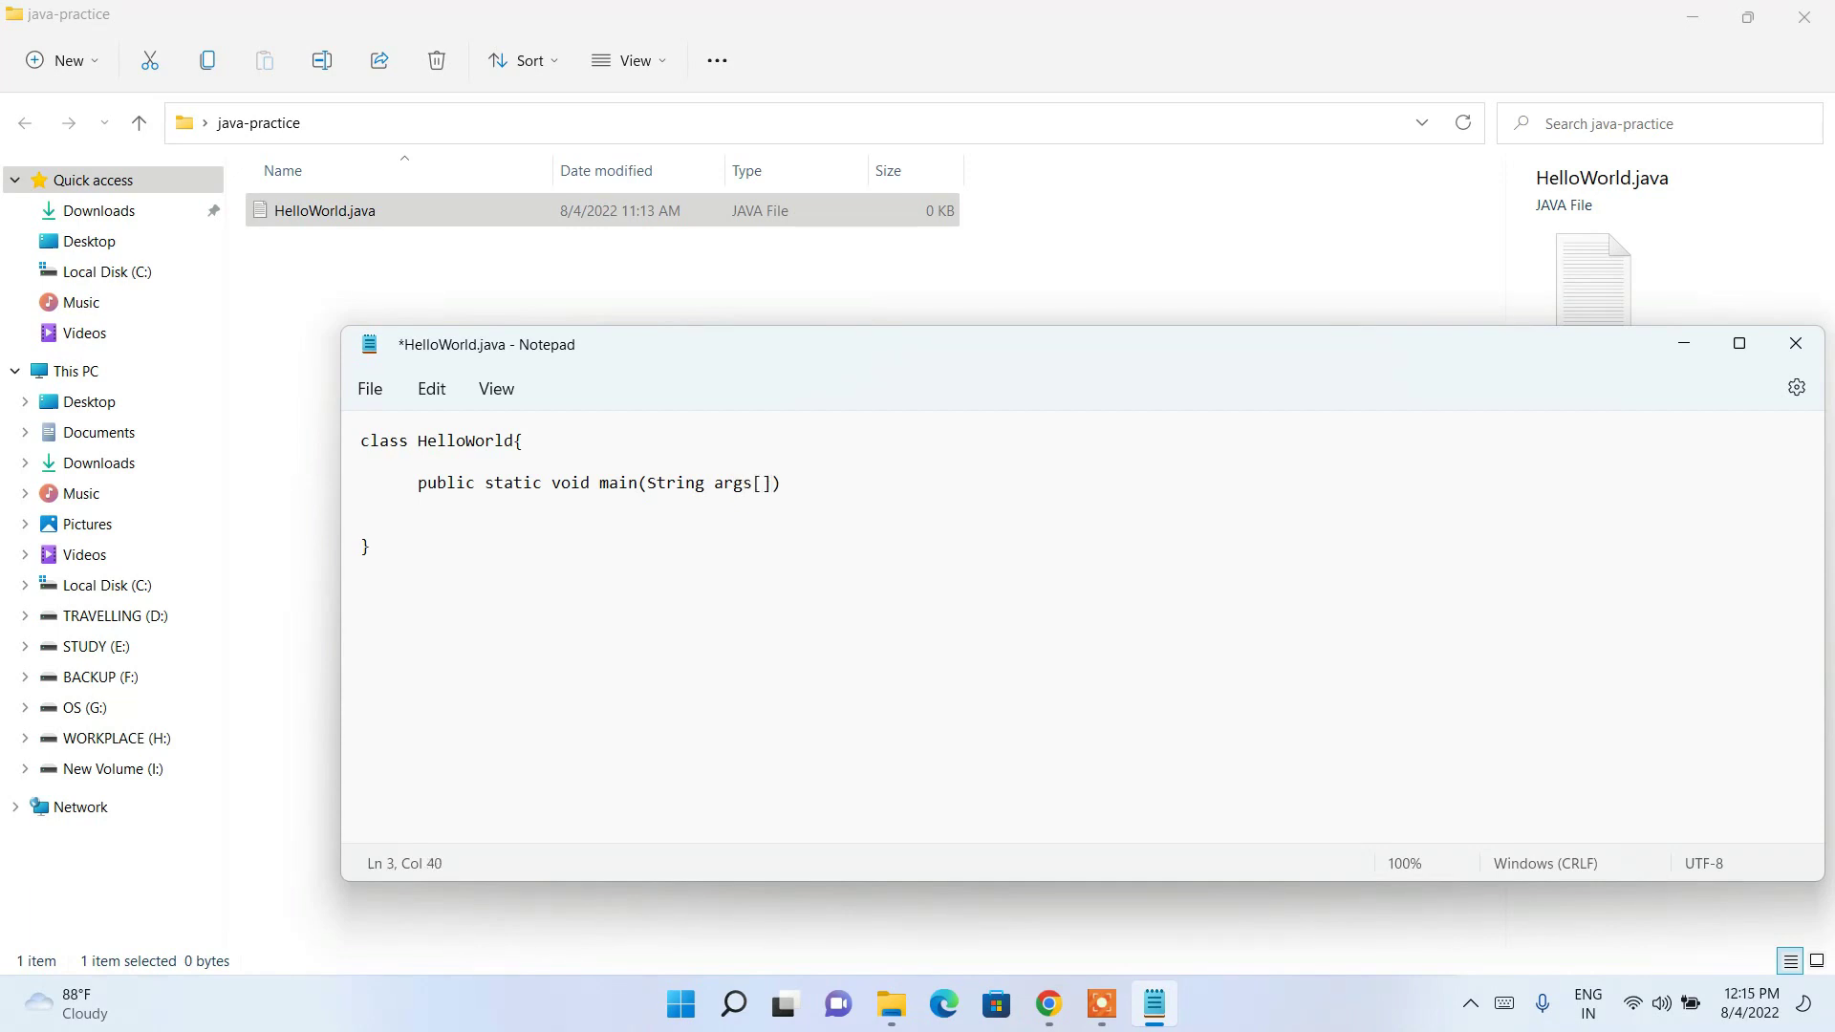
{"action": "type", "text": "{"}
{"action": "key", "text": "Return"}
{"action": "type", "text": "System.out.println()"}
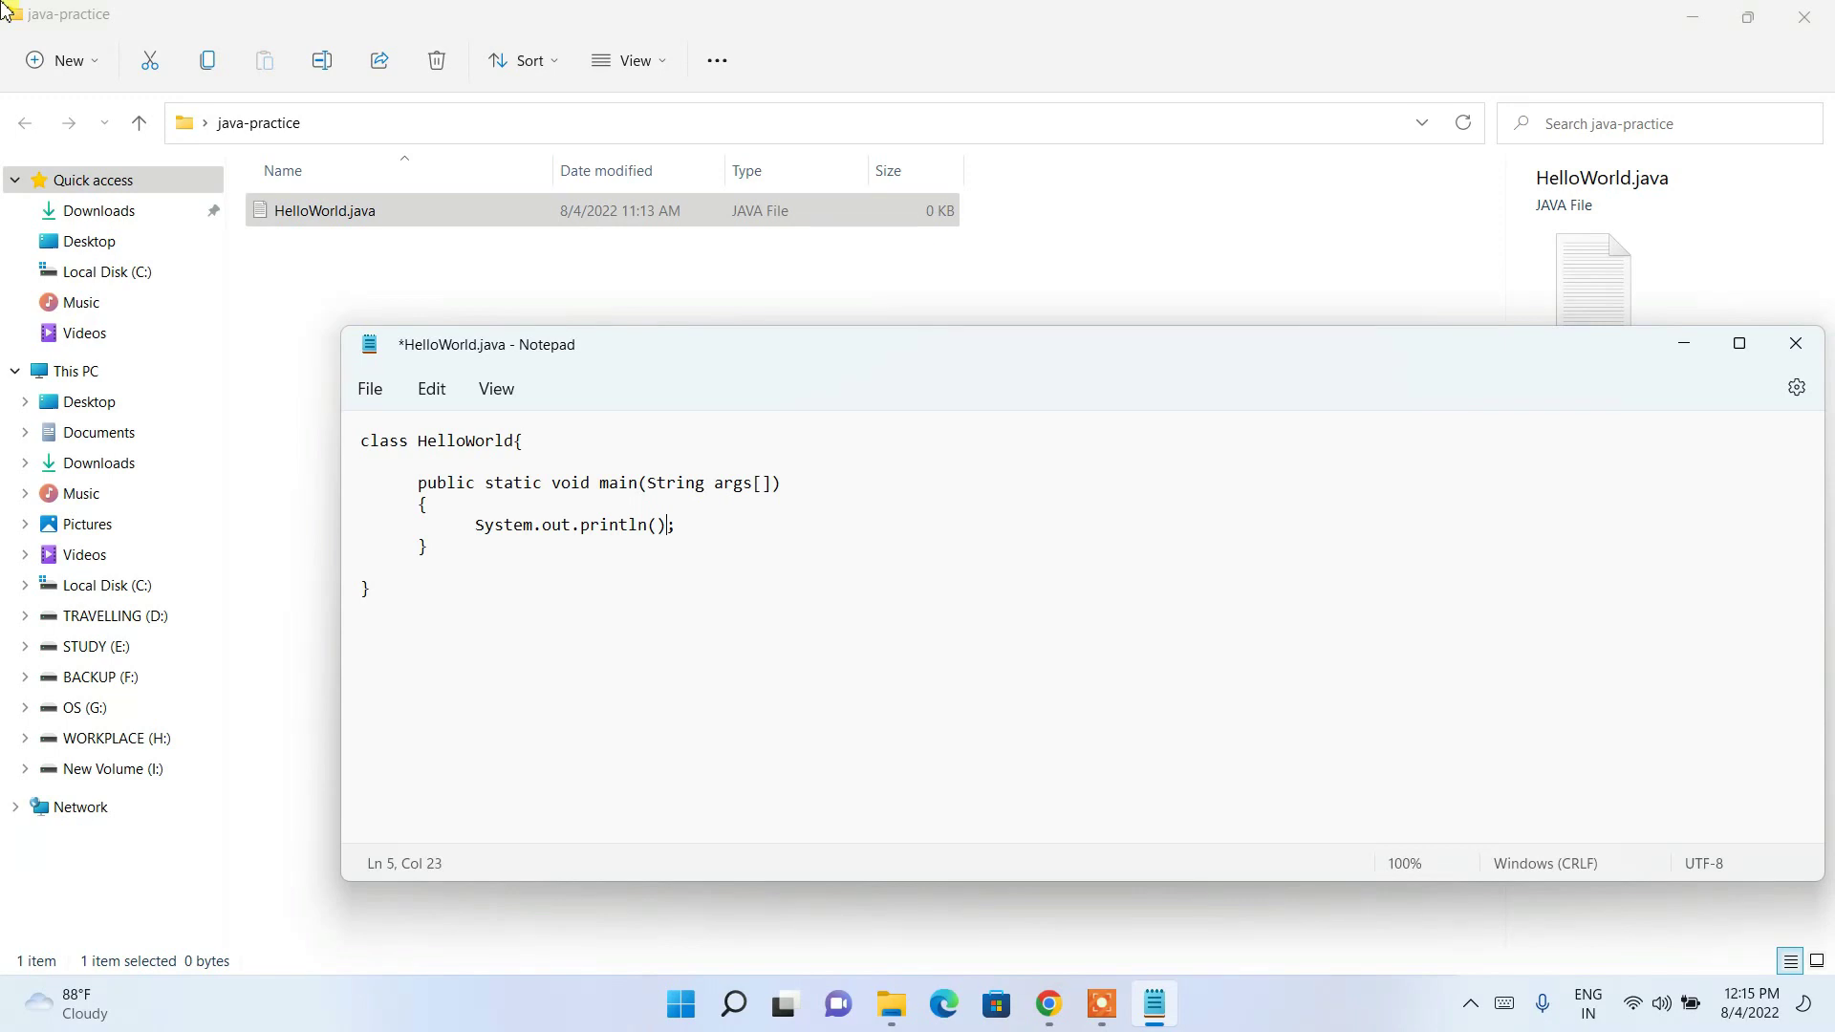
{"action": "type", "text": "\"\""}
{"action": "type", "text": "Hello Wo"}
{"action": "type", "text": "rld!!"}
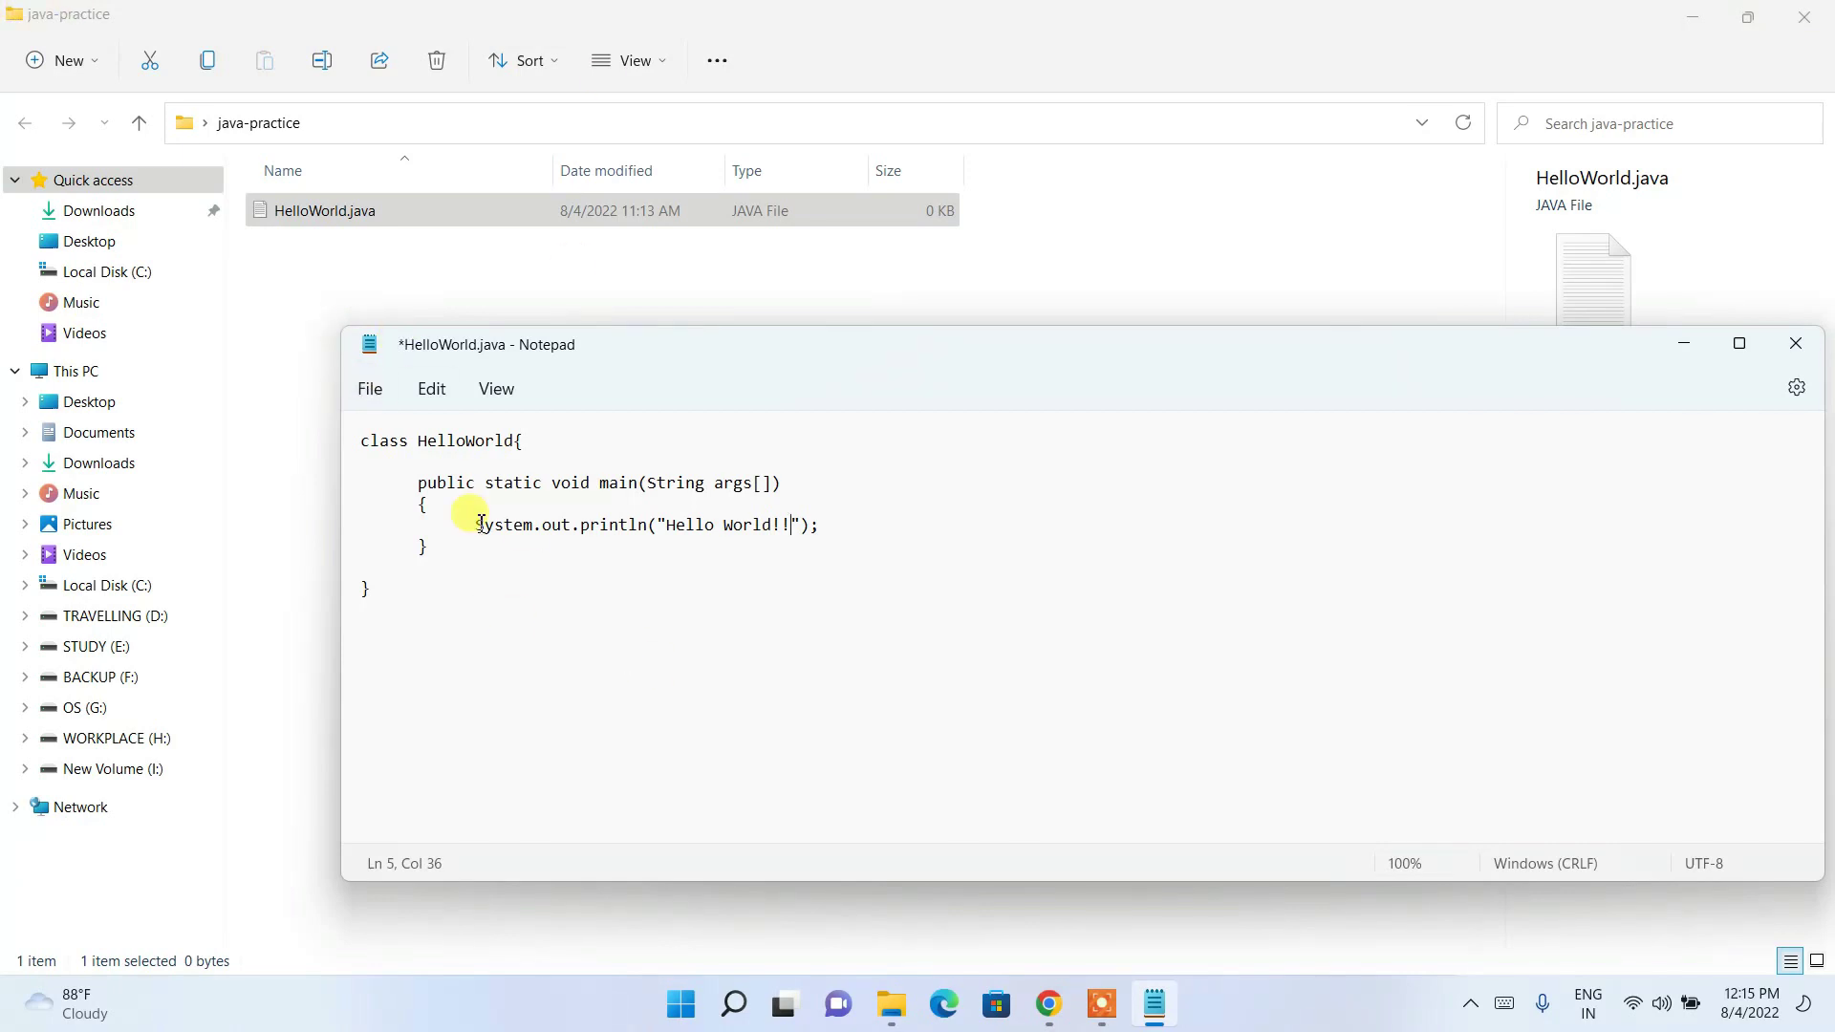
Check the main and println lines, then save the file to HelloWorld.java
{"action": "left_click", "coordinate": [591, 446]}
{"action": "left_click_drag", "start_coordinate": [417, 482], "coordinate": [851, 482]}
{"action": "left_click", "coordinate": [853, 484]}
{"action": "left_click_drag", "start_coordinate": [471, 526], "coordinate": [872, 522]}
{"action": "left_click", "coordinate": [872, 523]}
{"action": "left_click", "coordinate": [504, 672]}
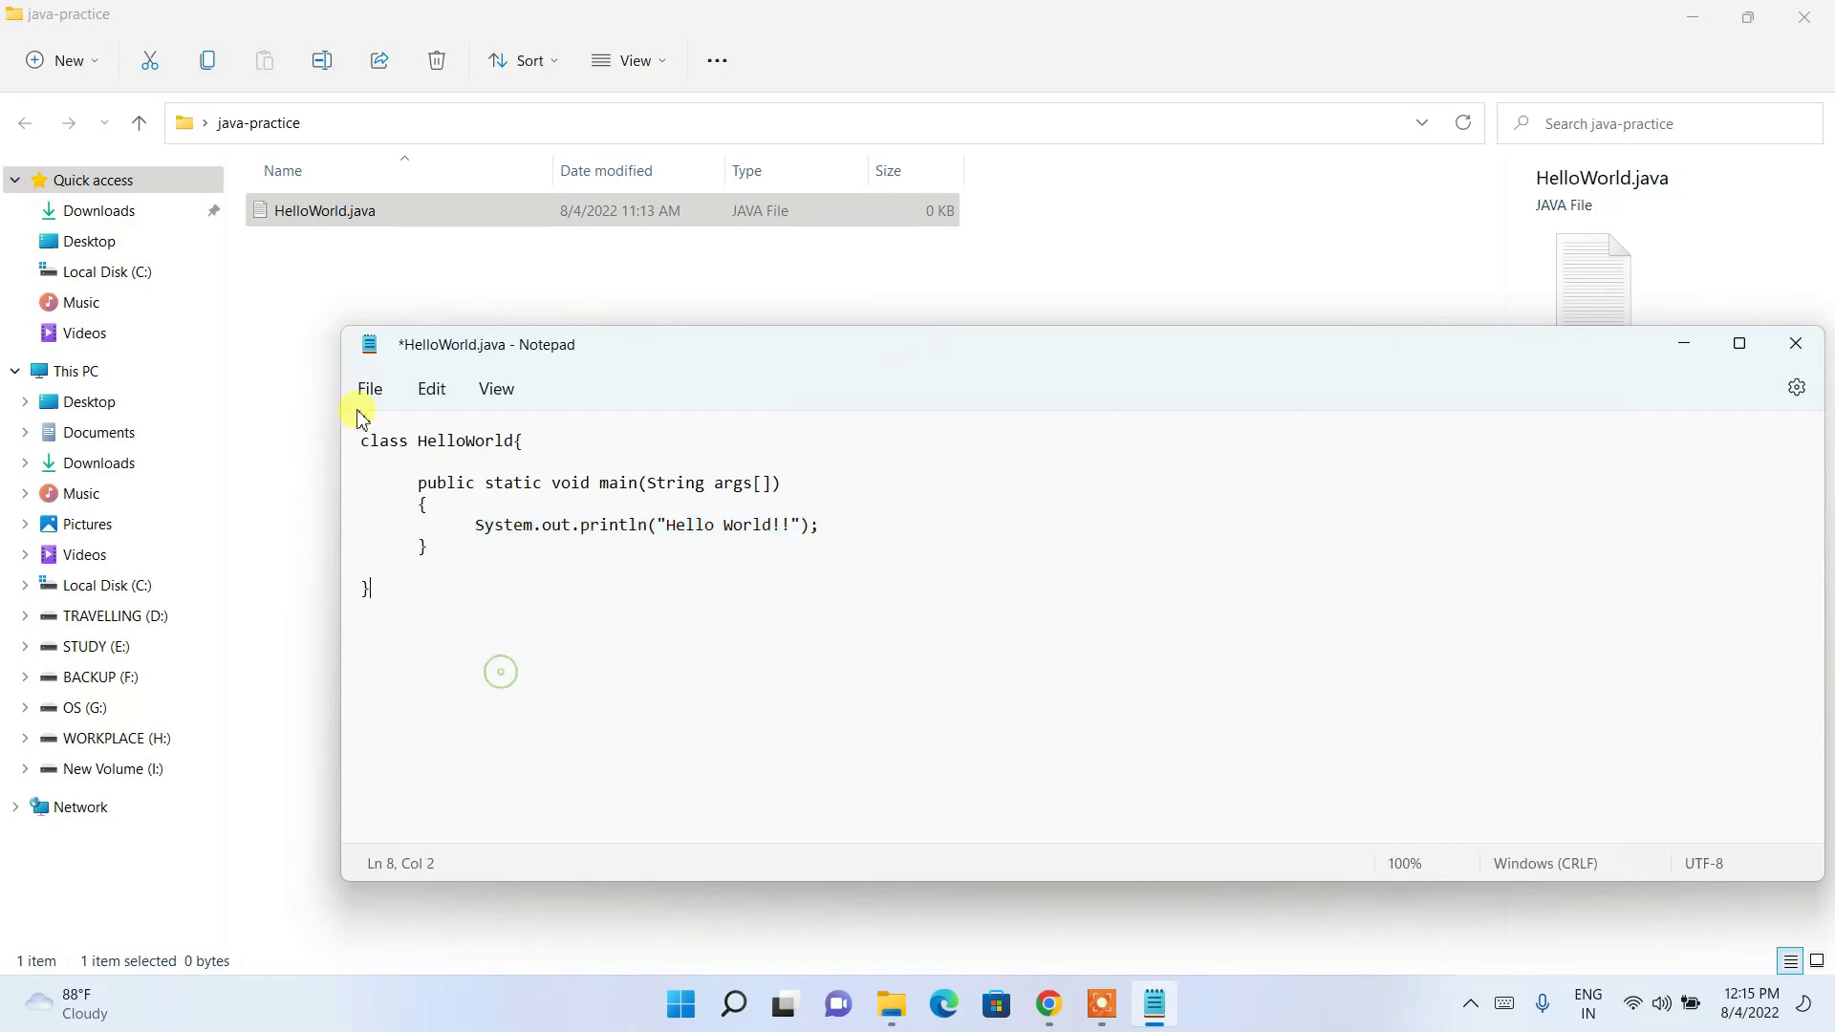
{"action": "left_click", "coordinate": [369, 389]}
{"action": "left_click", "coordinate": [404, 545]}
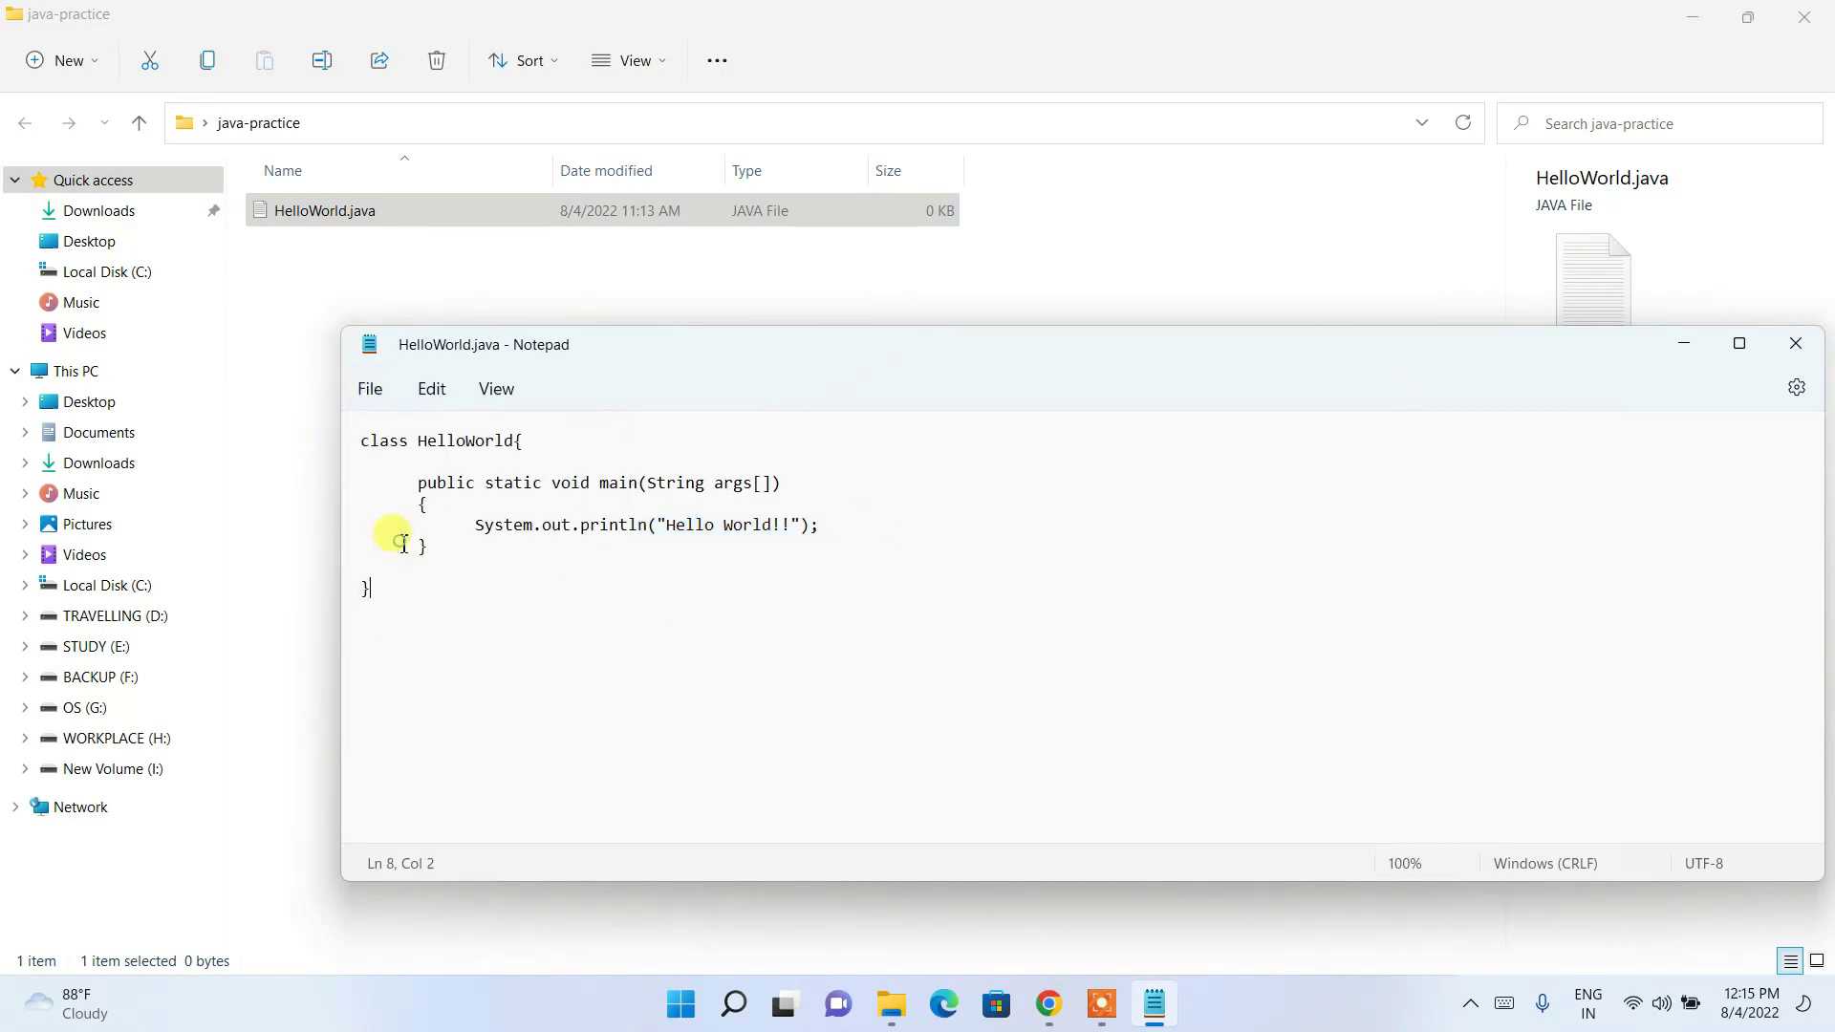
{"action": "left_click", "coordinate": [325, 306]}
Open a Command Prompt in the java-practice folder via cmd in Explorer's address bar
{"action": "left_click", "coordinate": [389, 123]}
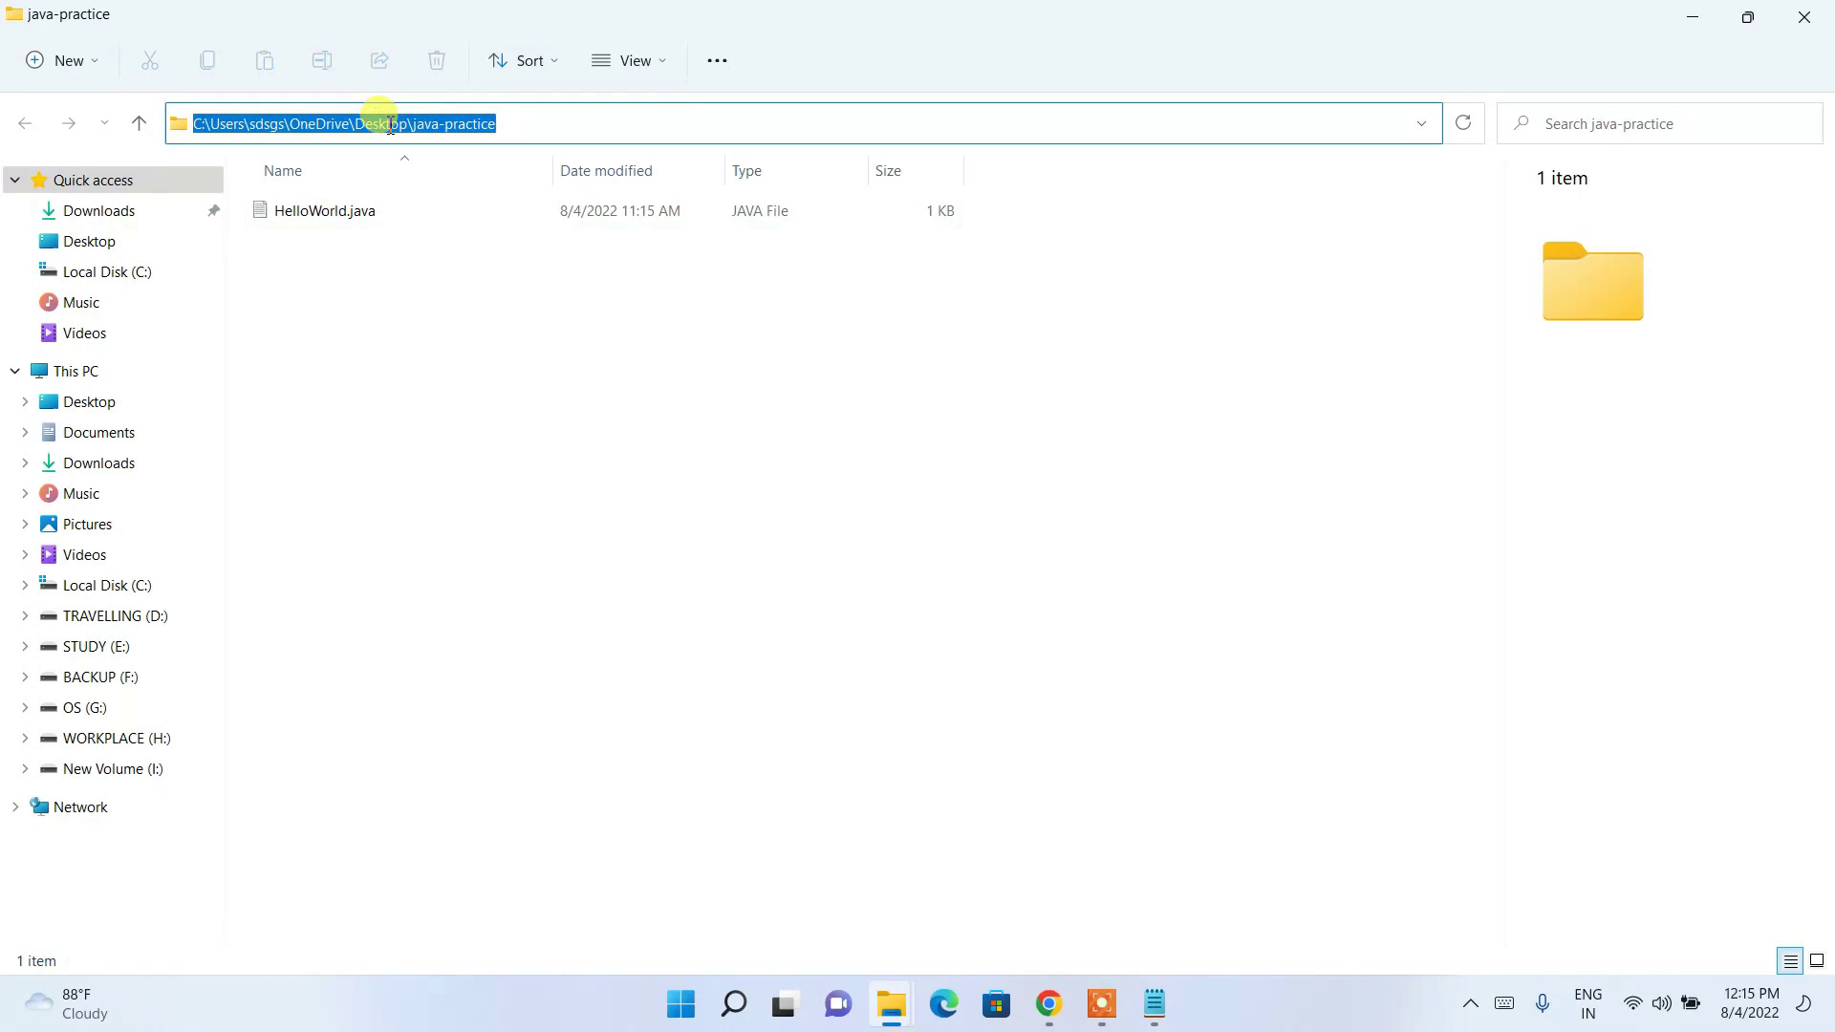
{"action": "type", "text": "cmd"}
{"action": "key", "text": "Return"}
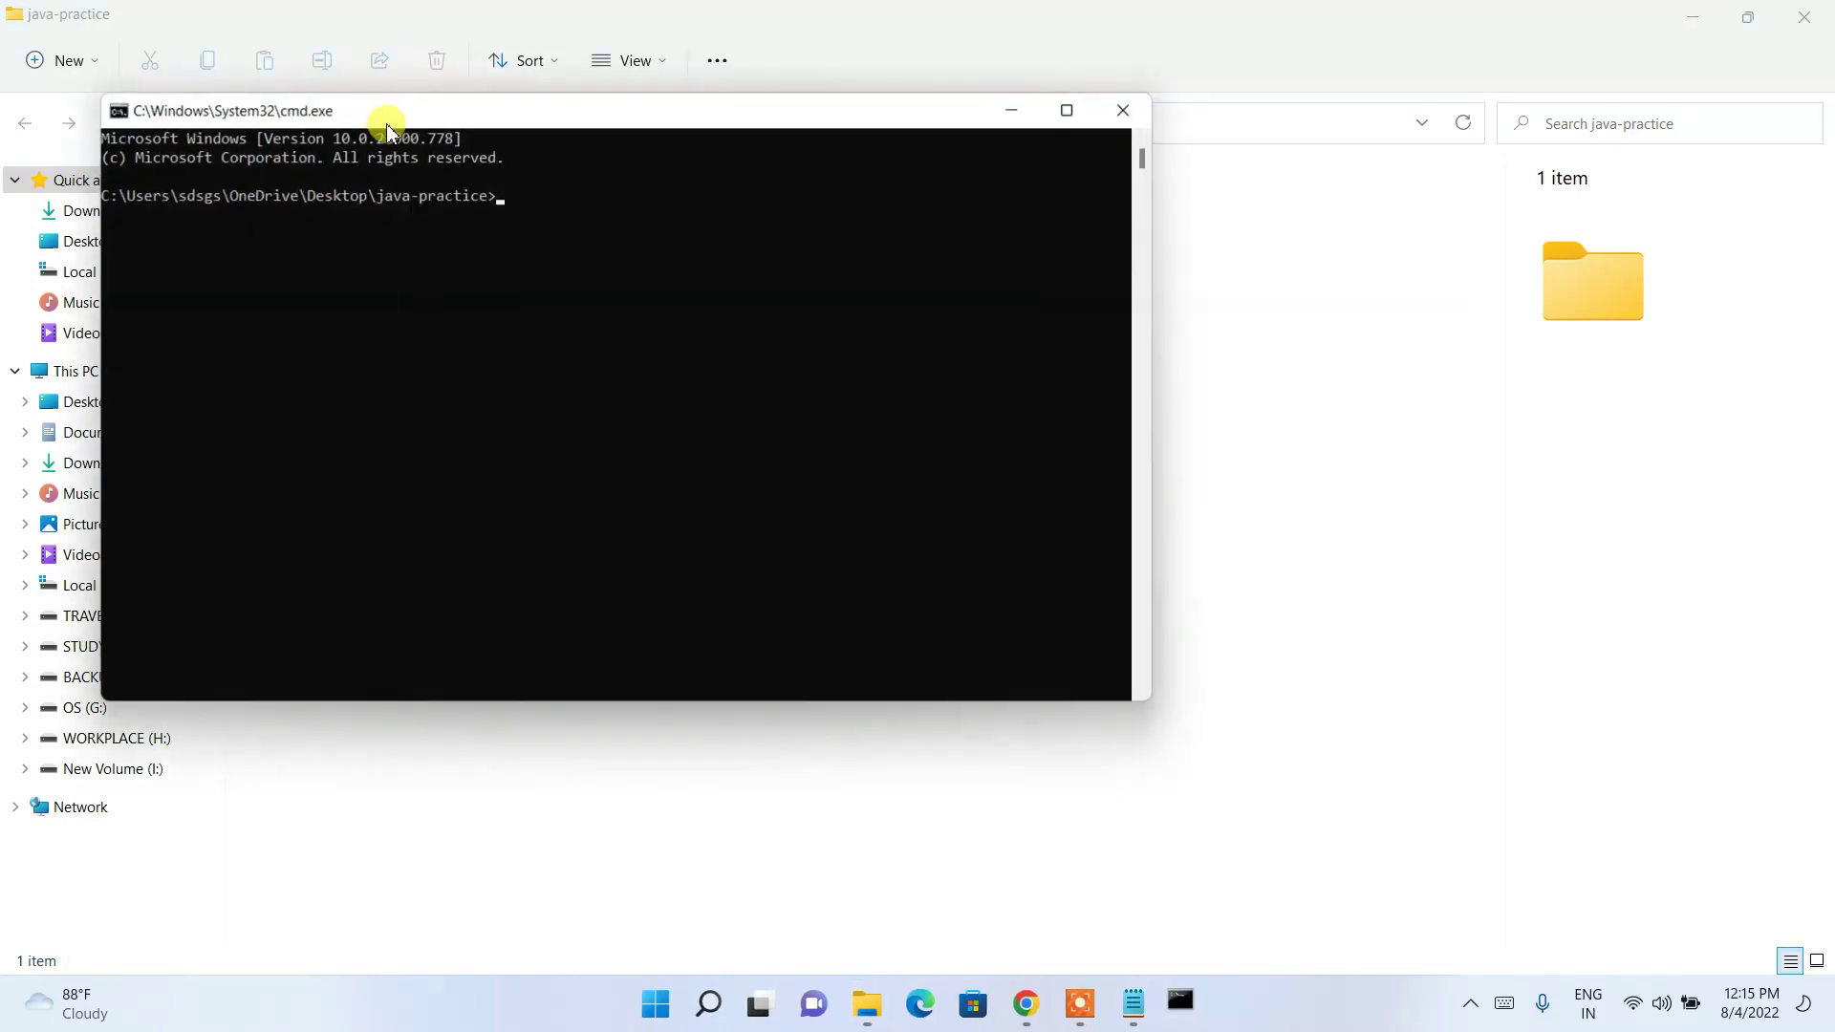
{"action": "left_click_drag", "start_coordinate": [446, 118], "coordinate": [816, 361]}
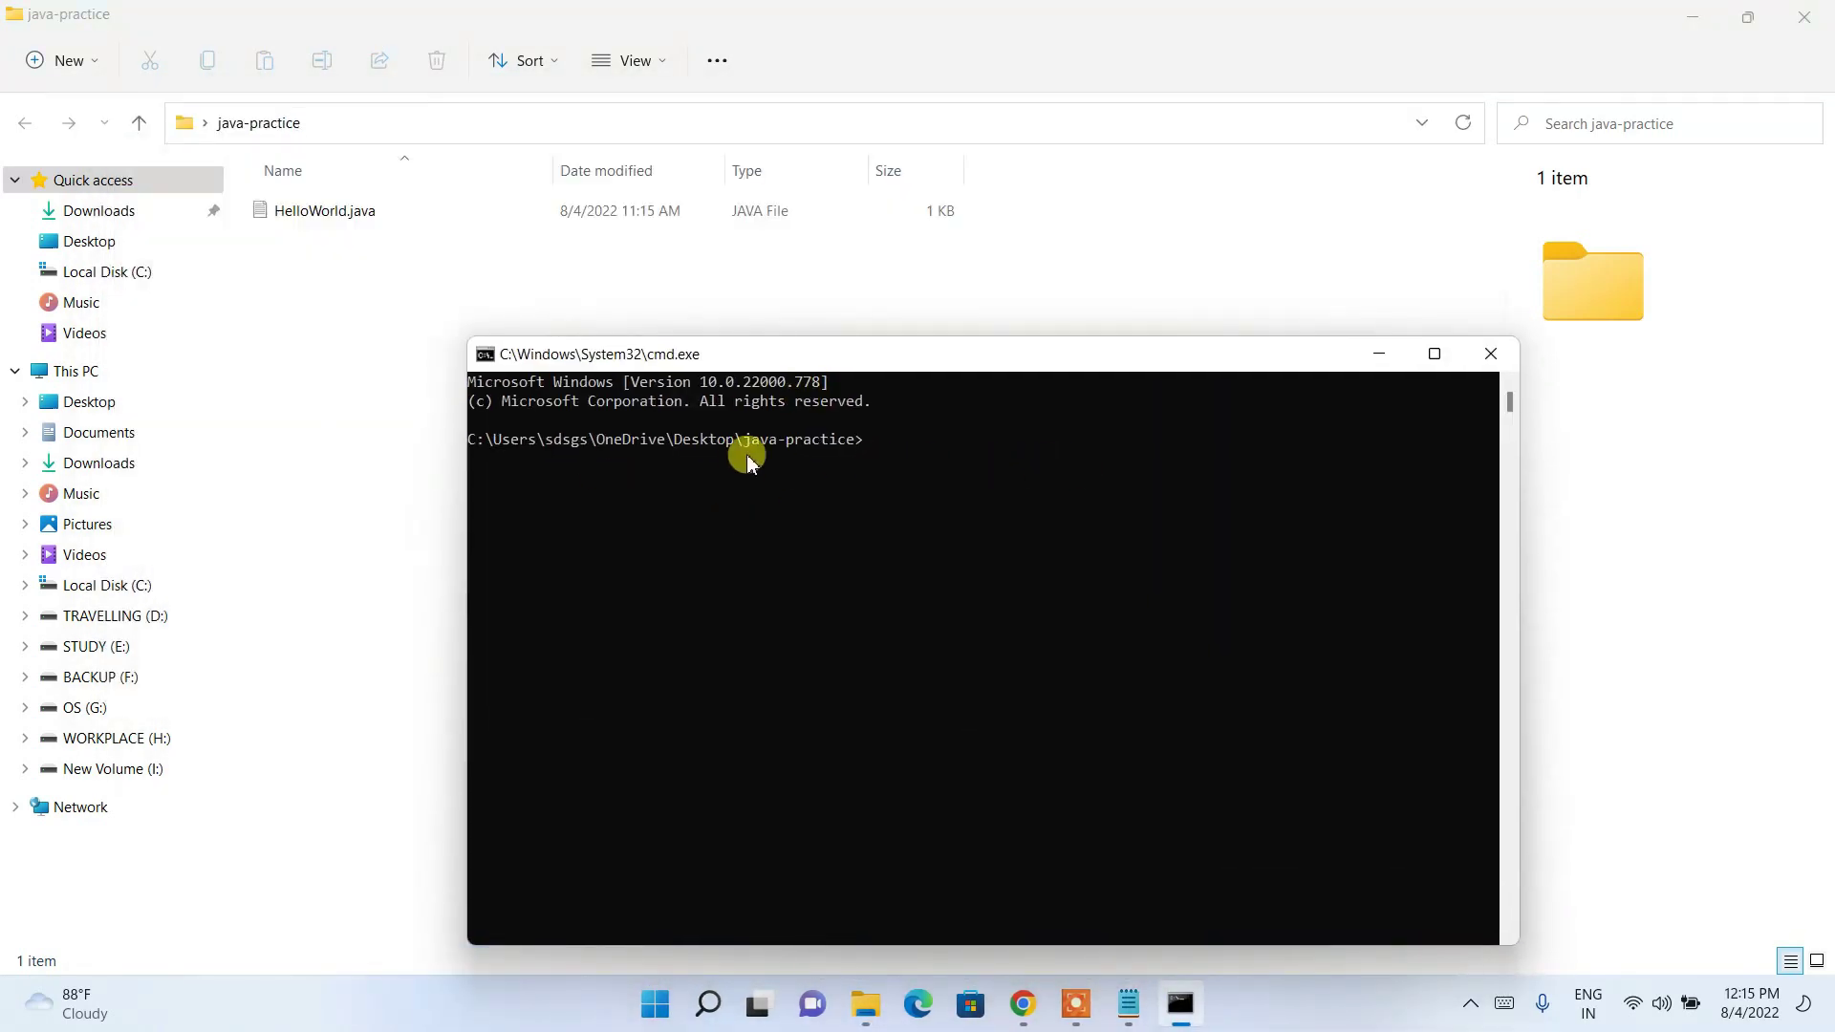
Compile the program with javac HelloWorld.java
{"action": "left_click_drag", "start_coordinate": [559, 439], "coordinate": [949, 441]}
{"action": "left_click", "coordinate": [886, 564]}
{"action": "left_click", "coordinate": [910, 439]}
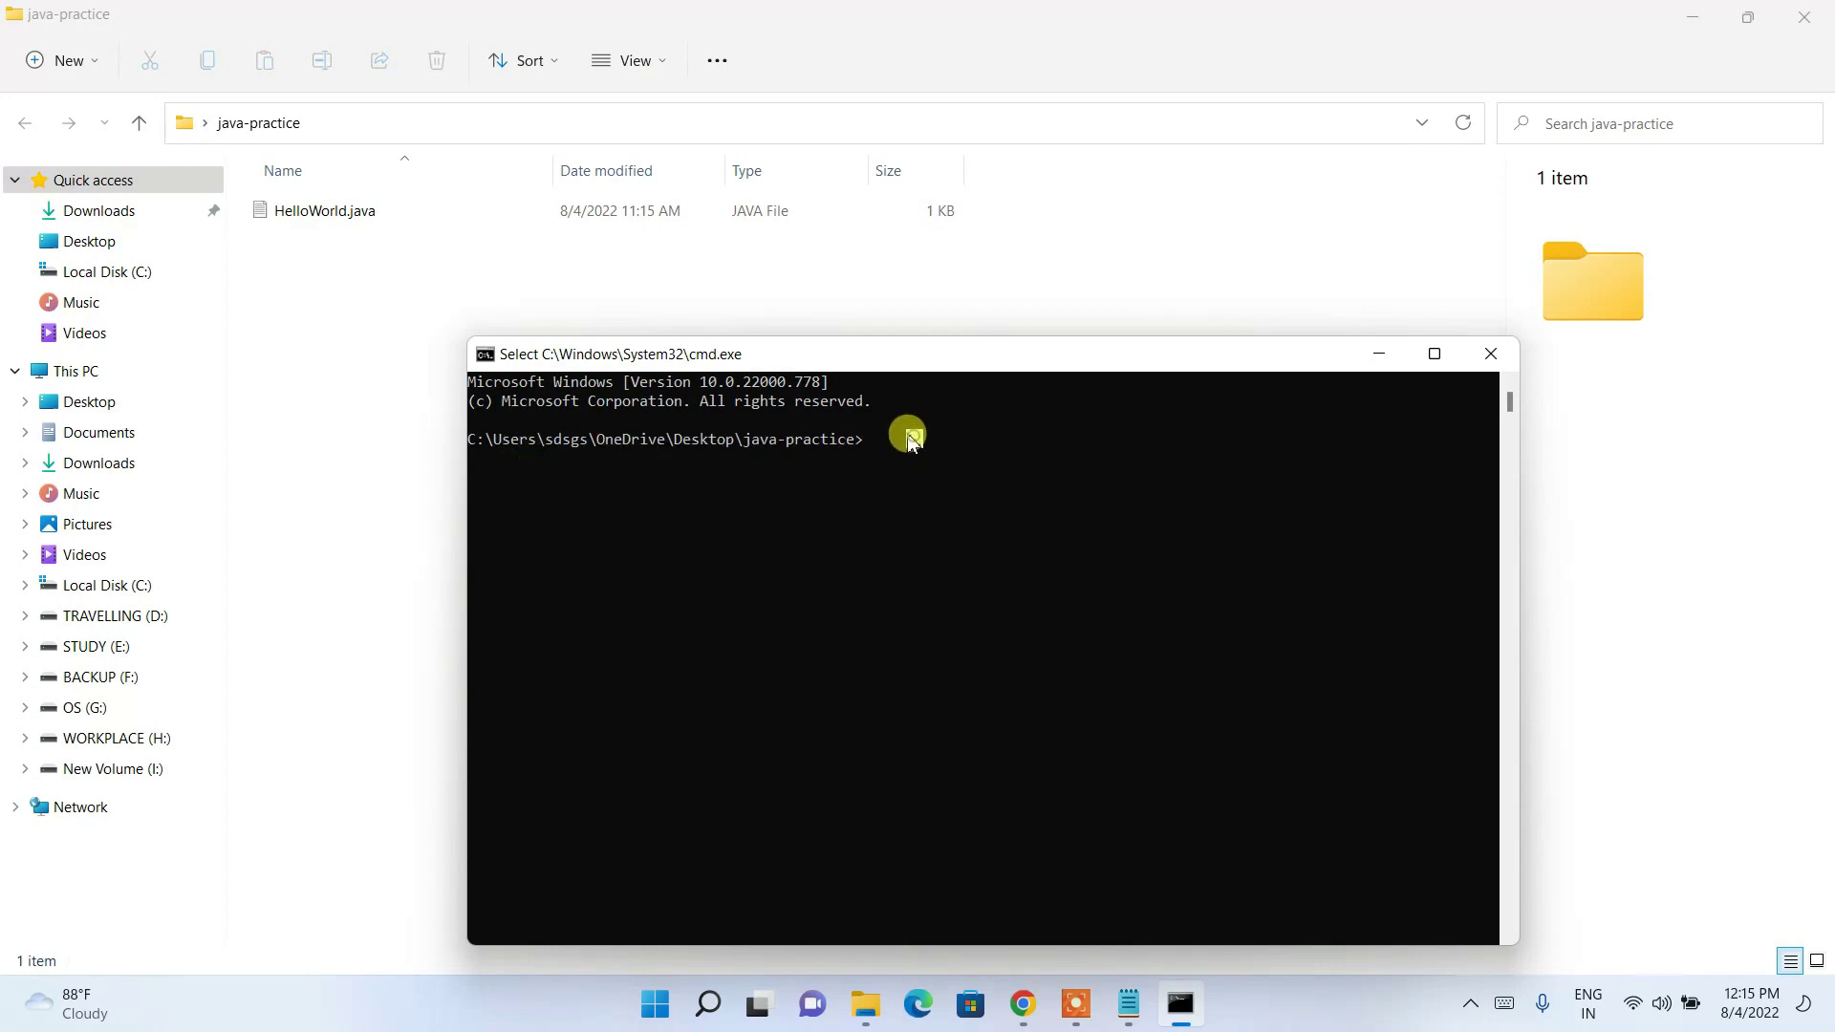
{"action": "type", "text": "java"}
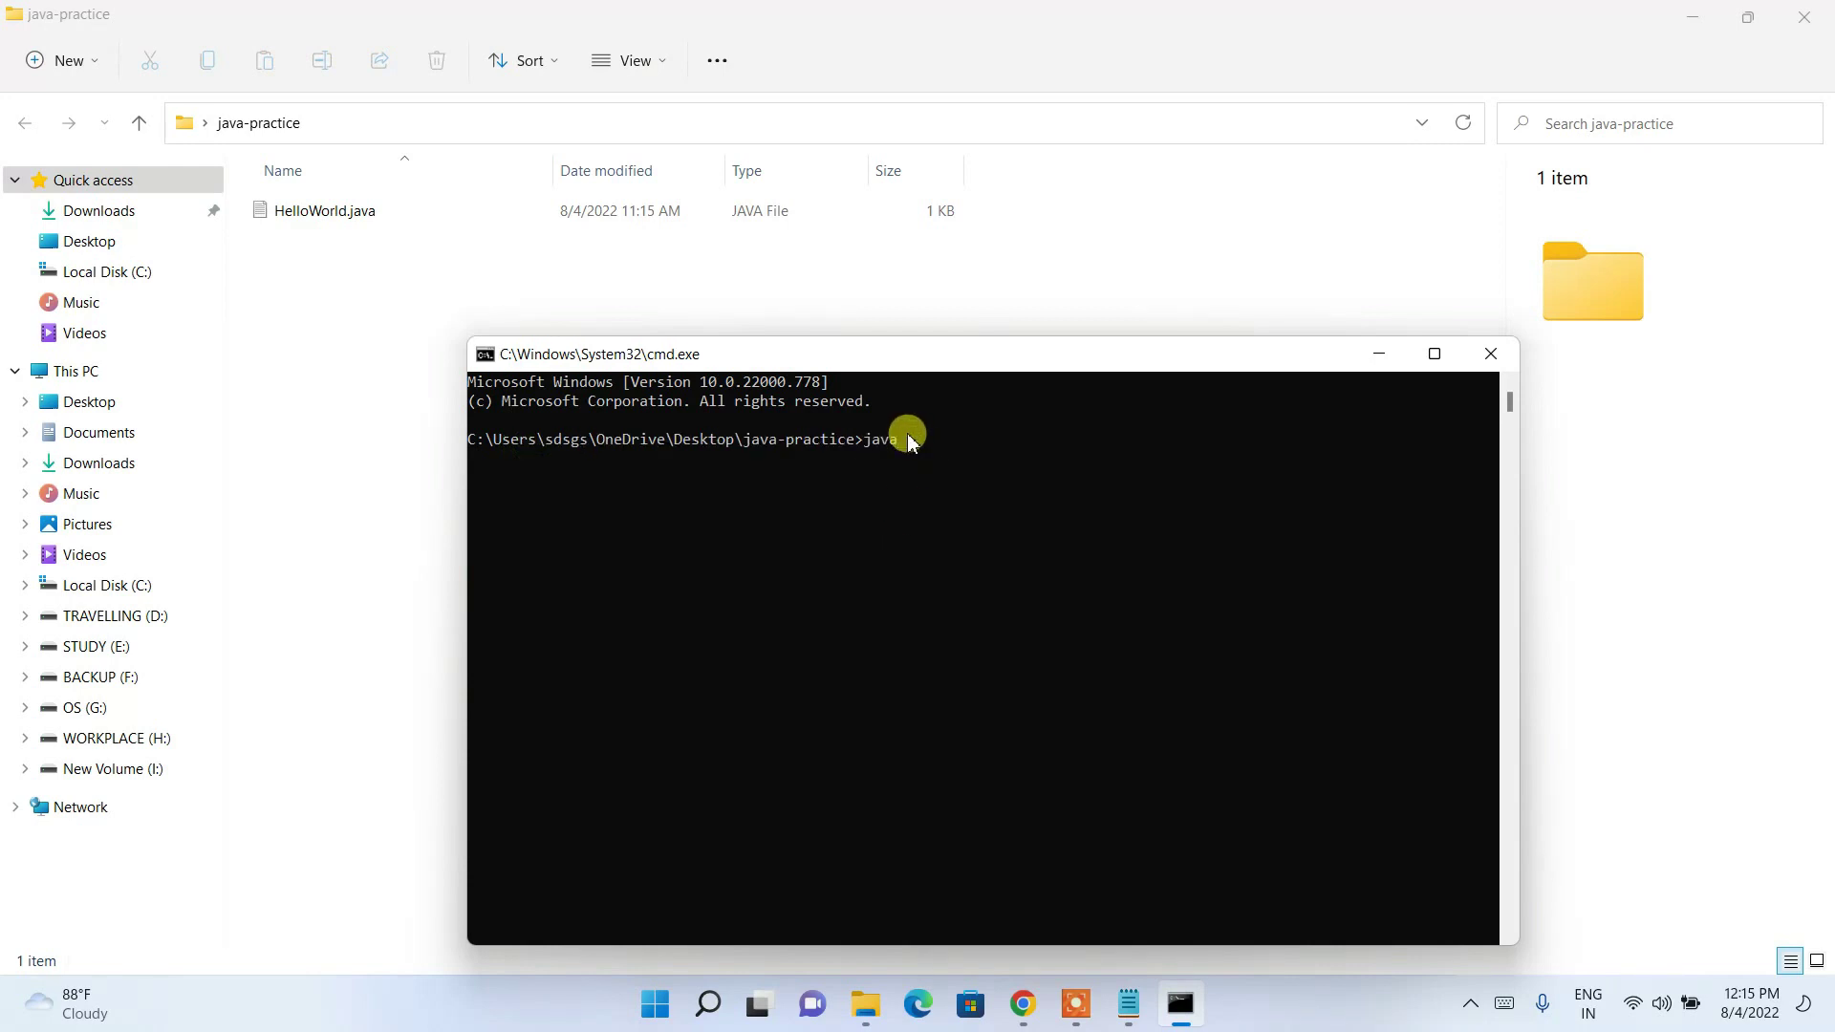
{"action": "type", "text": "c HelloWorld.java"}
{"action": "key", "text": "Return"}
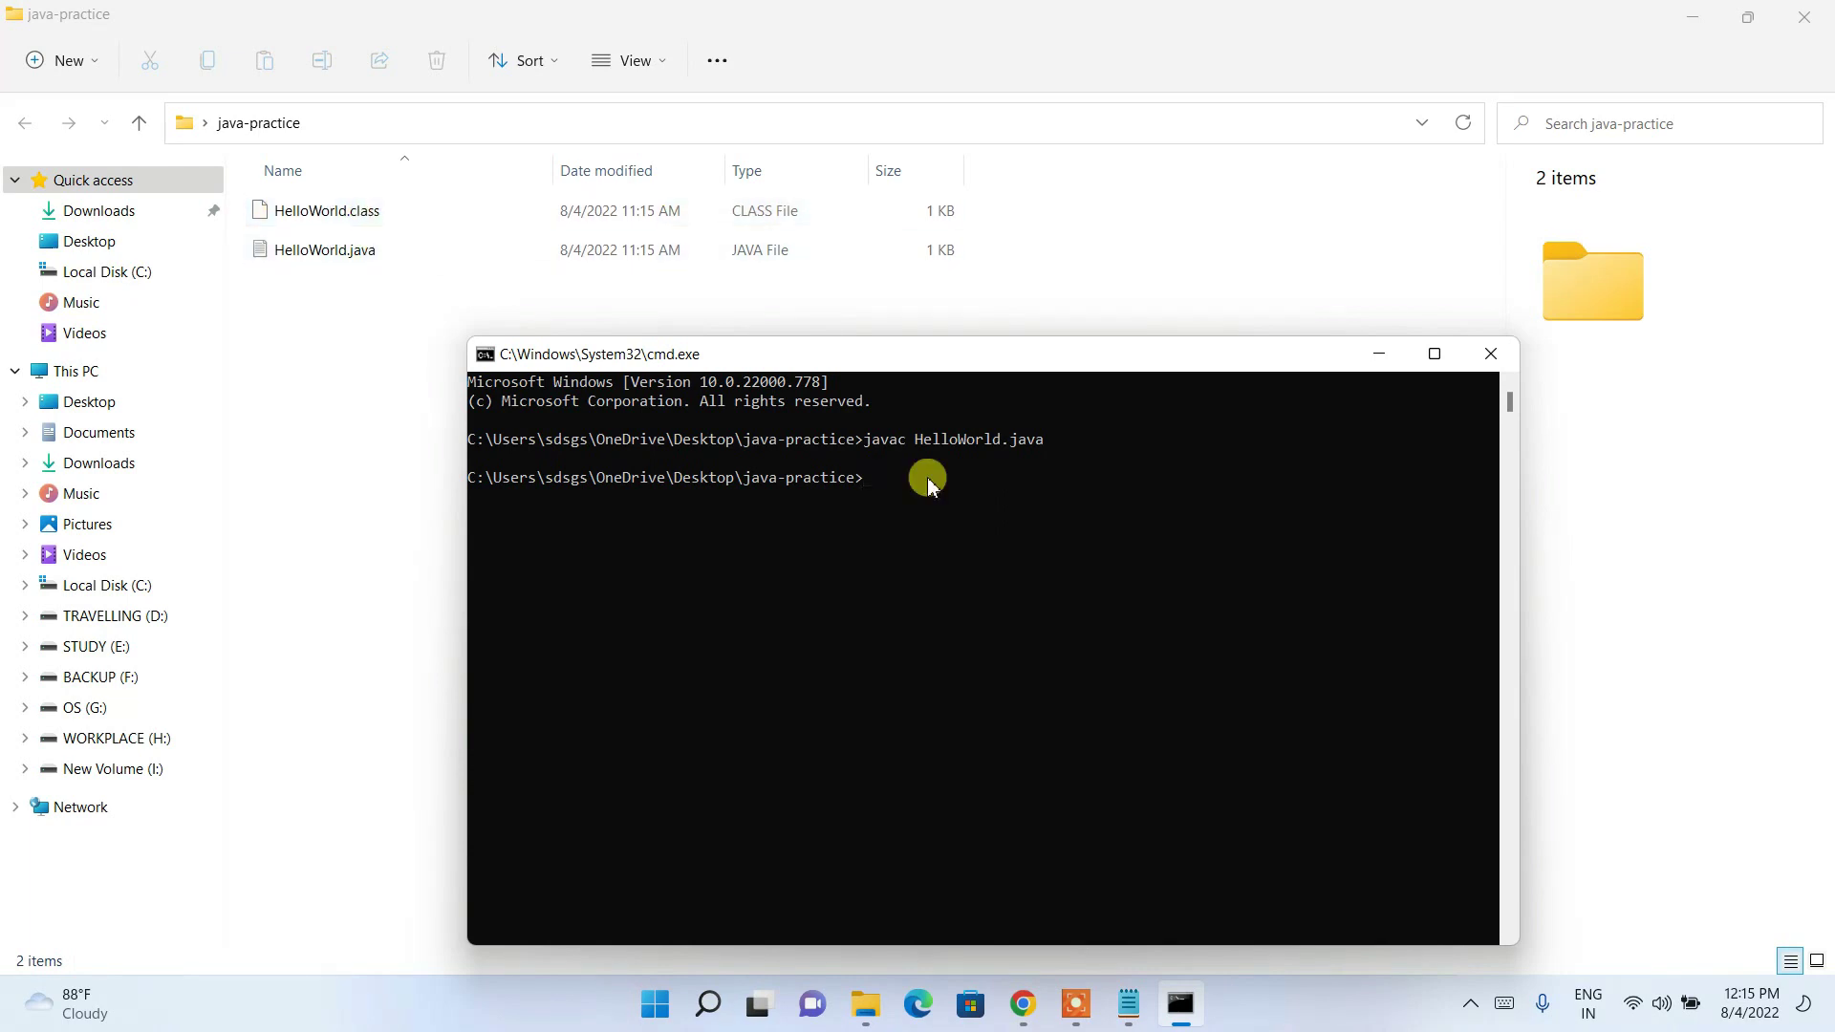
Run java HelloWorld and highlight the printed Hello World!! output
{"action": "type", "text": "Java"}
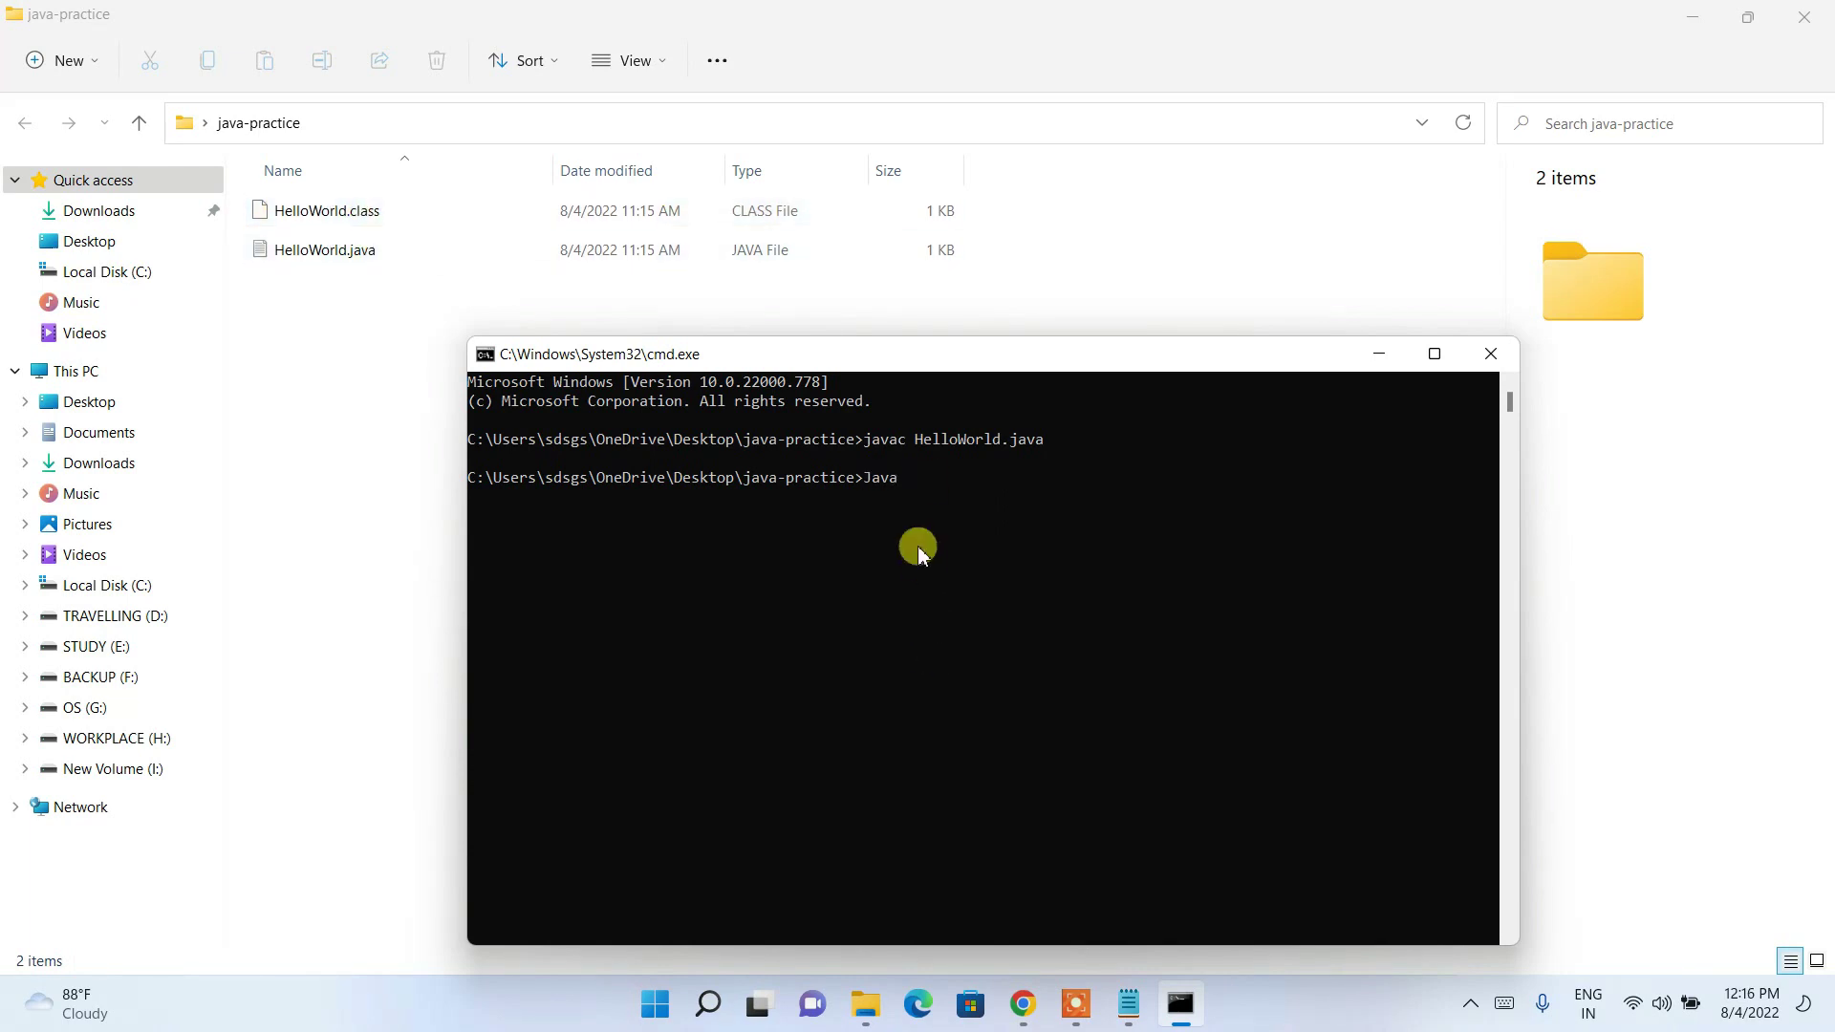
{"action": "key", "text": "BackSpace"}
{"action": "key", "text": "BackSpace"}
{"action": "key", "text": "BackSpace"}
{"action": "key", "text": "BackSpace"}
{"action": "type", "text": "java"}
{"action": "key", "text": "BackSpace"}
{"action": "key", "text": "BackSpace"}
{"action": "key", "text": "BackSpace"}
{"action": "type", "text": "oWro"}
{"action": "type", "text": "l"}
{"action": "key", "text": "BackSpace"}
{"action": "key", "text": "BackSpace"}
{"action": "key", "text": "BackSpace"}
{"action": "type", "text": "orld"}
{"action": "key", "text": "Return"}
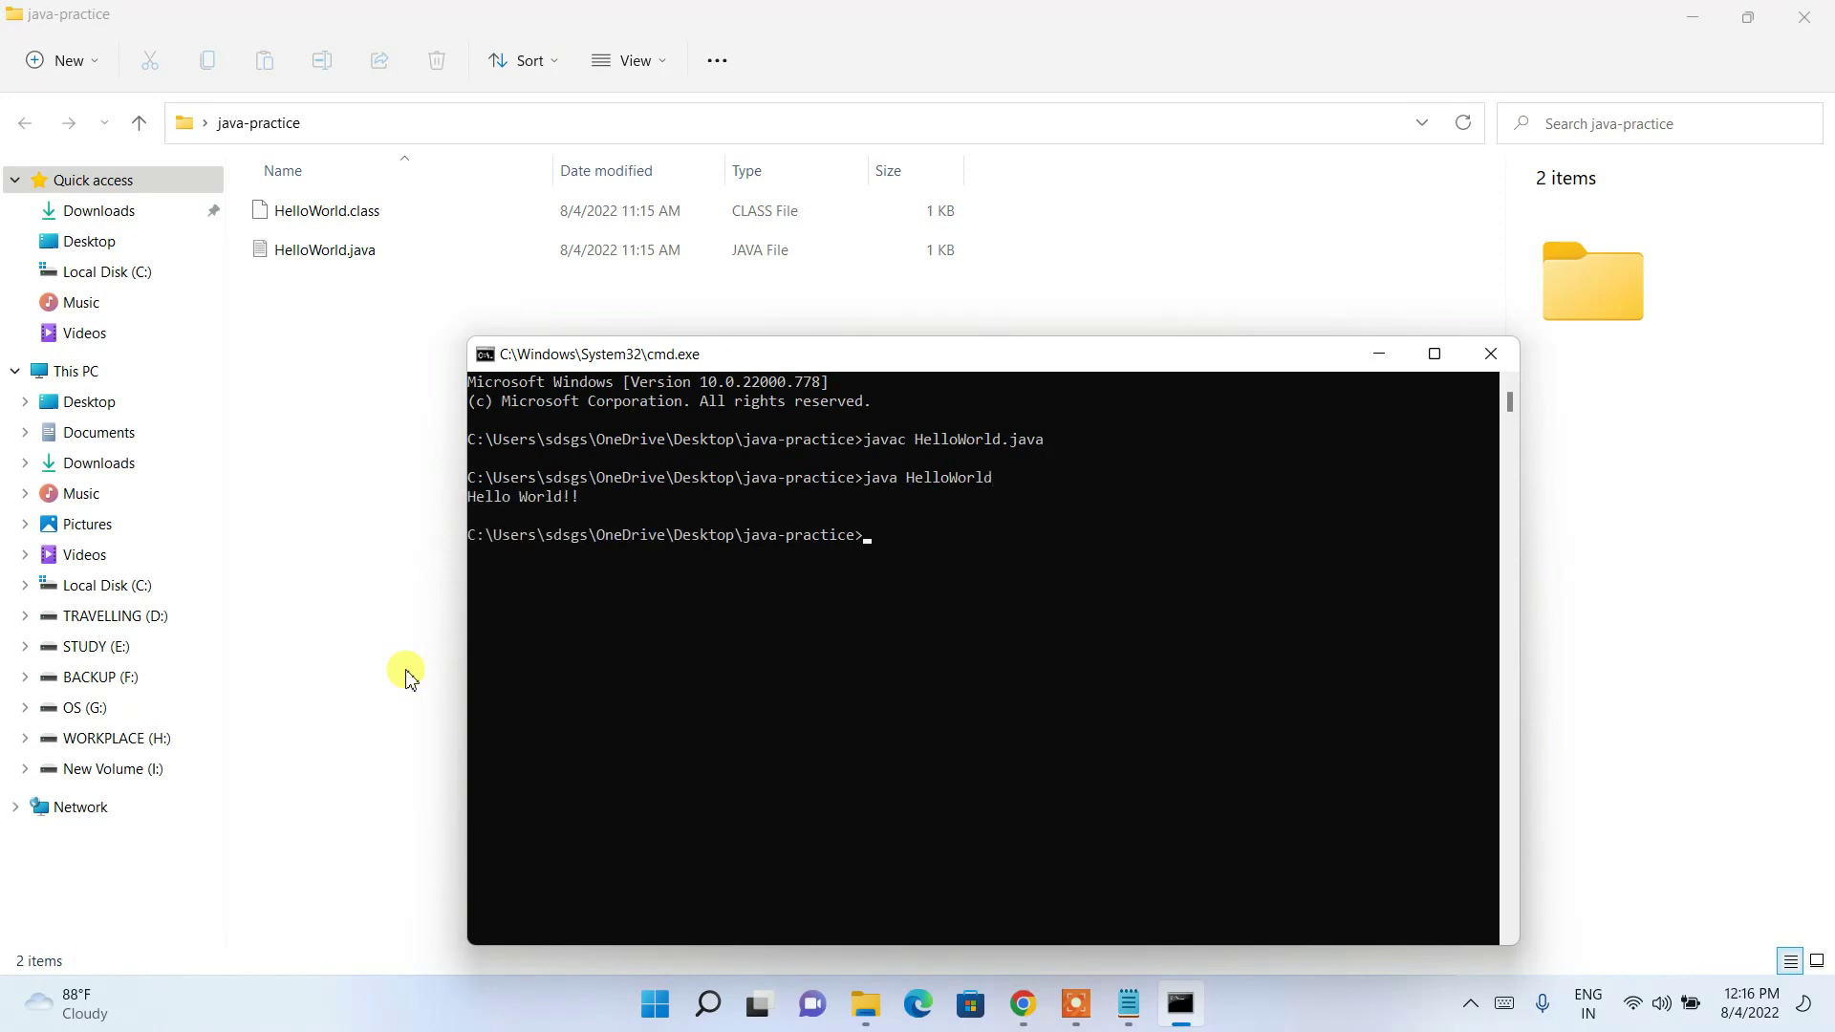
{"action": "left_click_drag", "start_coordinate": [592, 496], "coordinate": [457, 491]}
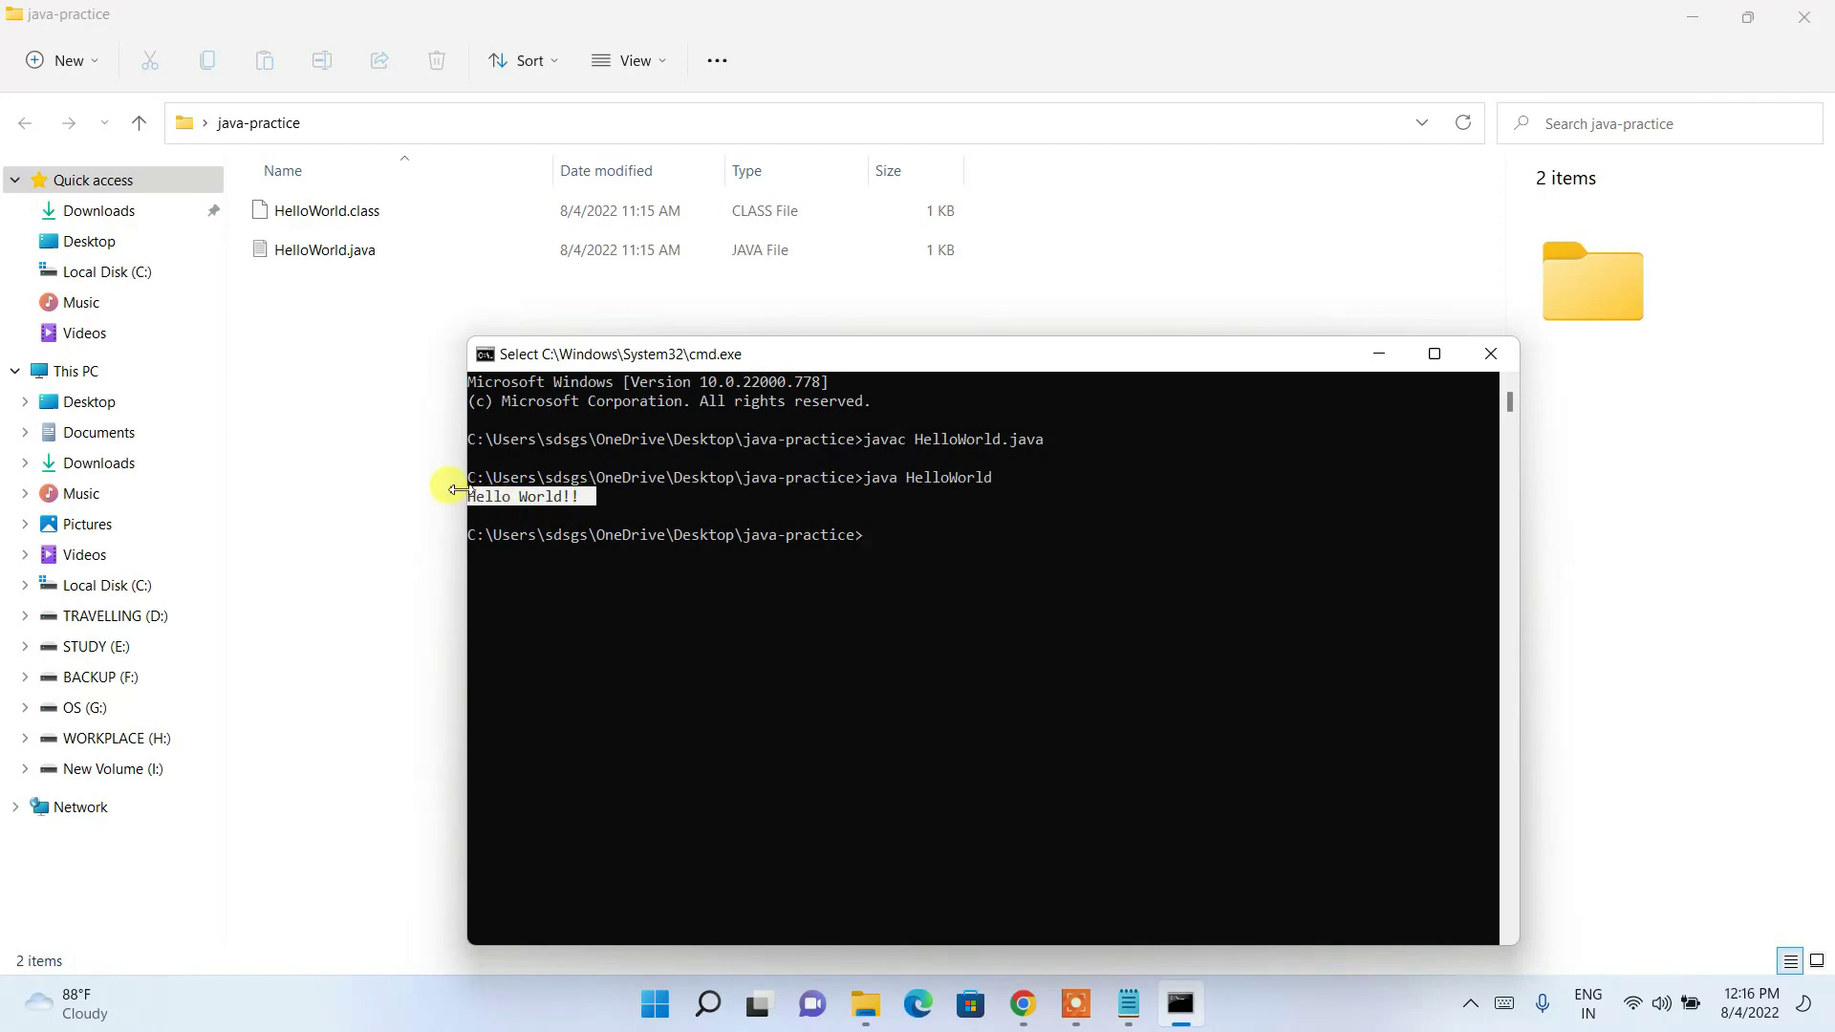